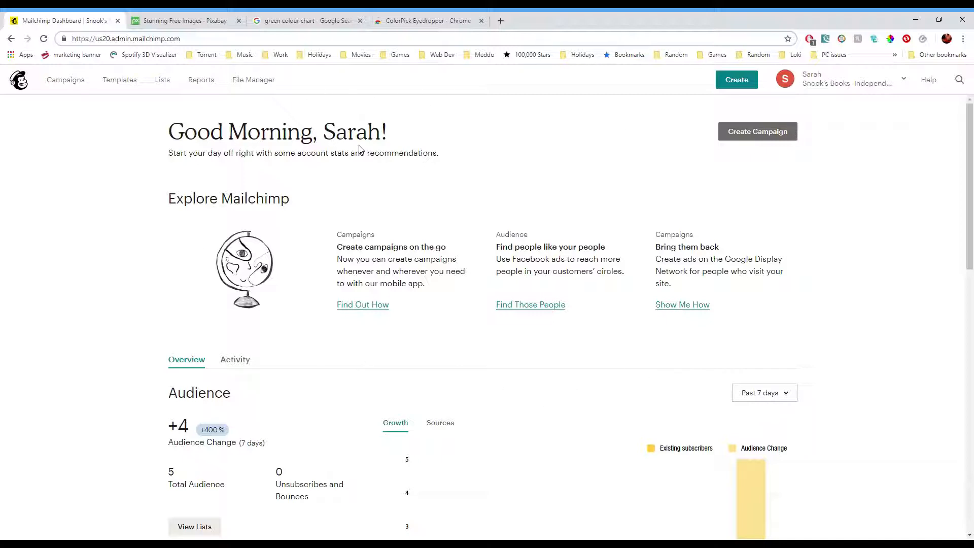
- Look over the account dashboard and open the Lists page
{"action": "scroll", "coordinate": [406, 183], "scroll_direction": "down", "scroll_amount": 2}
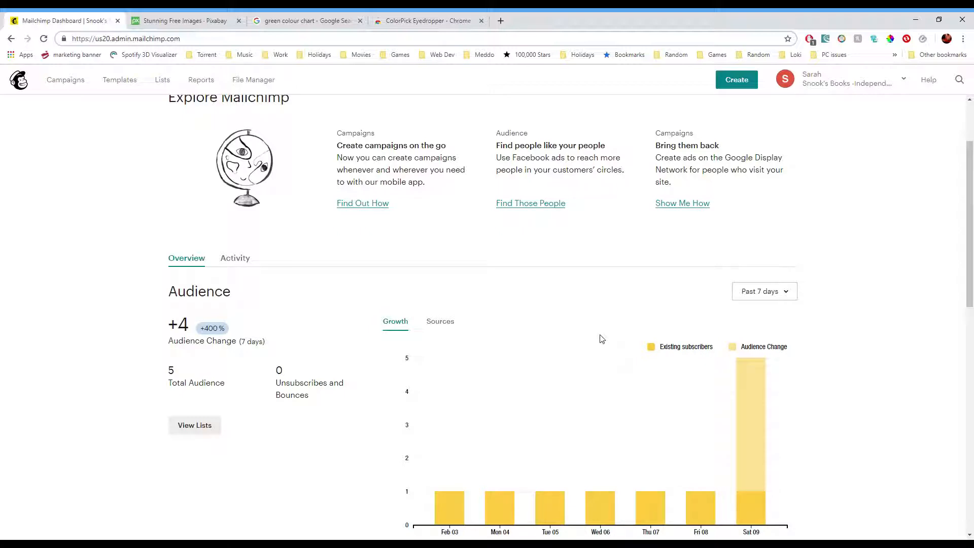
{"action": "scroll", "coordinate": [603, 345], "scroll_direction": "up", "scroll_amount": 2}
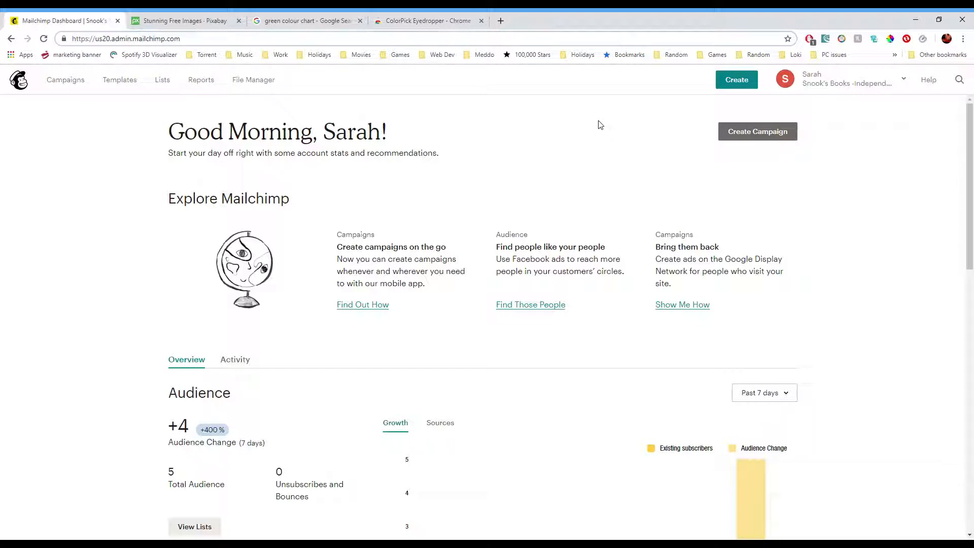
{"action": "left_click", "coordinate": [165, 81]}
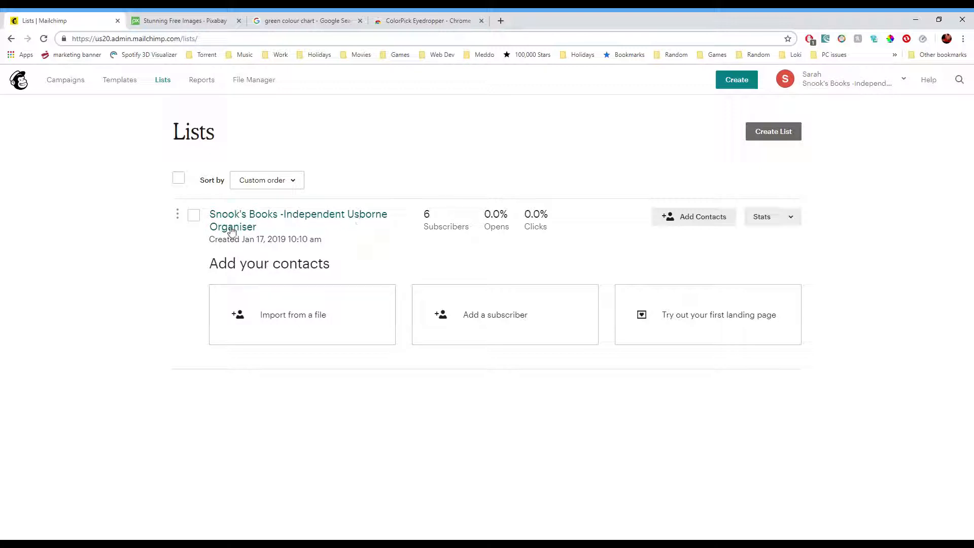
{"action": "left_click", "coordinate": [774, 137]}
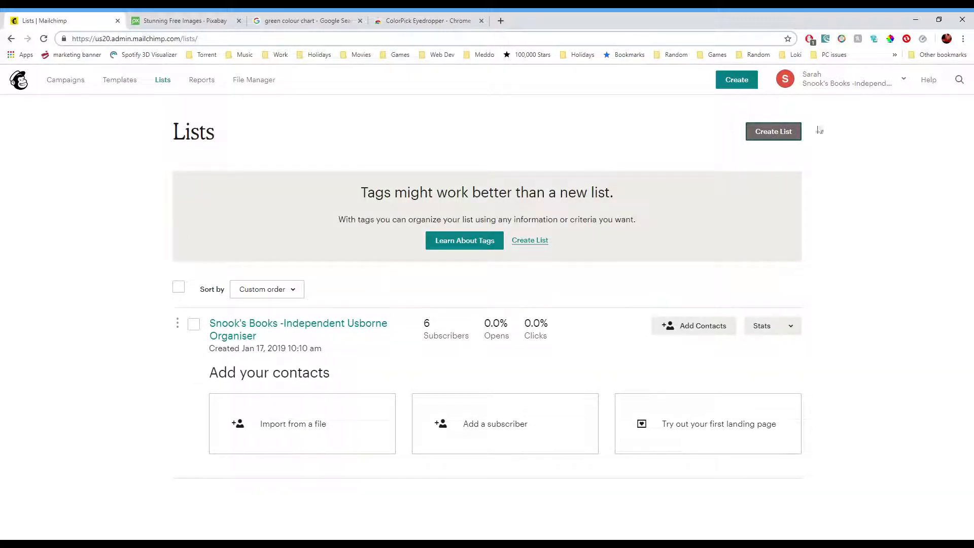
{"action": "left_click", "coordinate": [540, 245]}
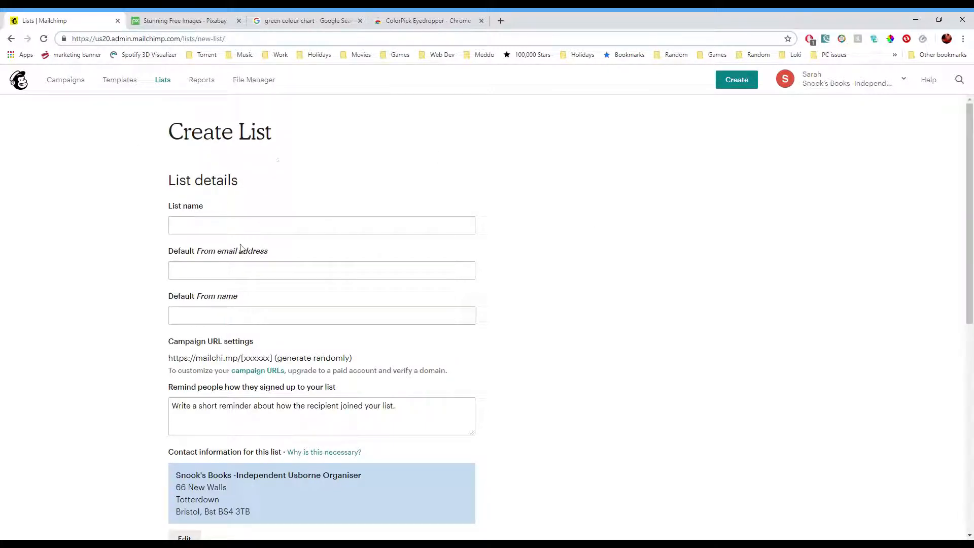
{"action": "scroll", "coordinate": [406, 295], "scroll_direction": "down", "scroll_amount": 7}
{"action": "scroll", "coordinate": [221, 272], "scroll_direction": "down", "scroll_amount": 2}
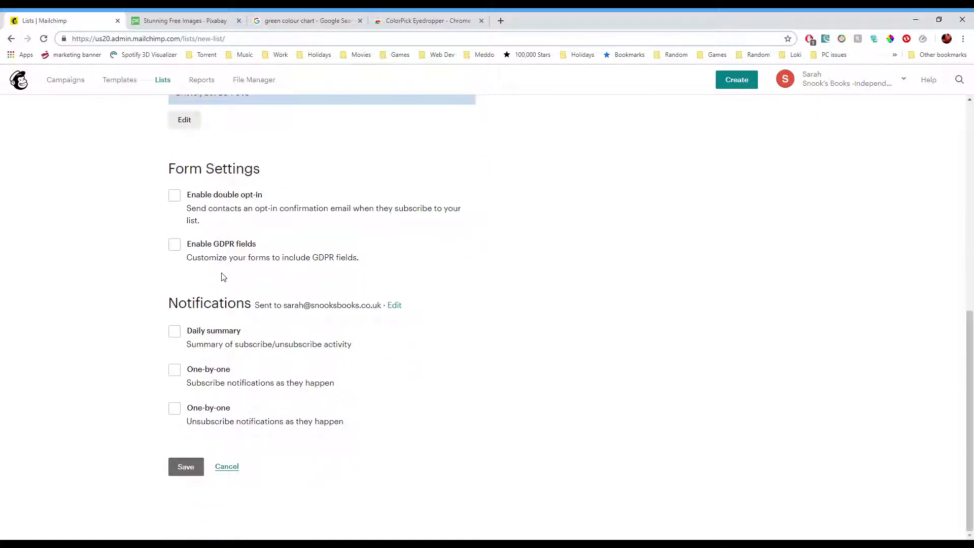
{"action": "left_click", "coordinate": [227, 467]}
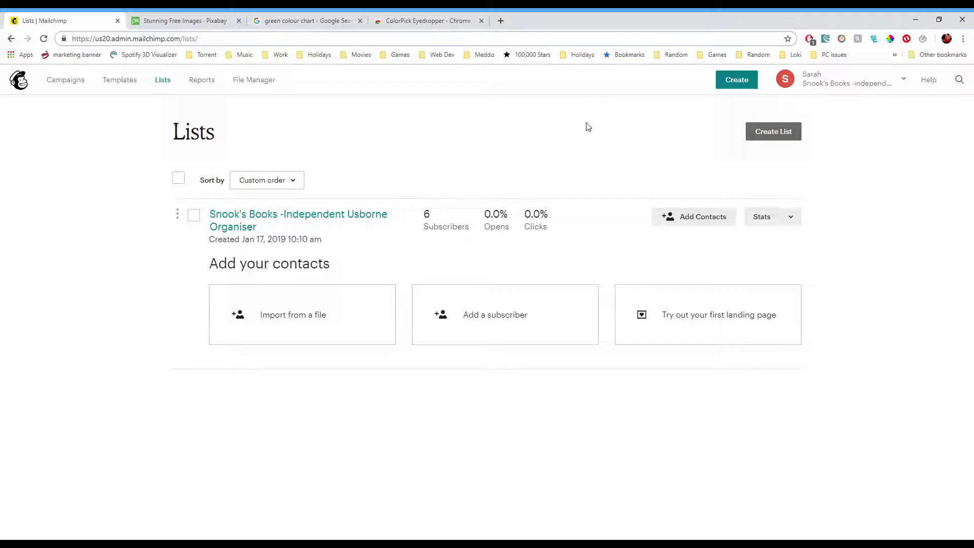
- Review the options for adding contacts to the list, including the import-from-file page, and return to Lists
{"action": "left_click", "coordinate": [675, 218]}
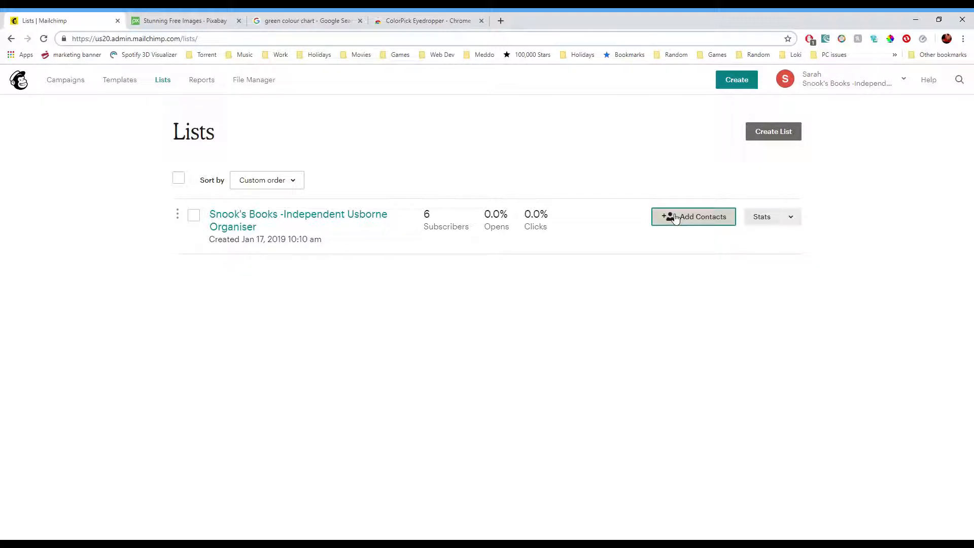
{"action": "left_click", "coordinate": [676, 218]}
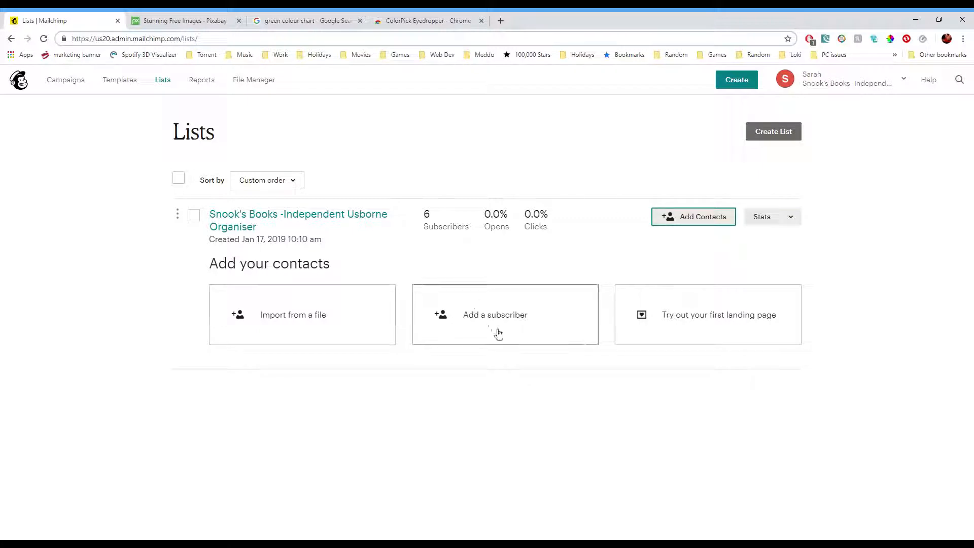
{"action": "left_click", "coordinate": [350, 333]}
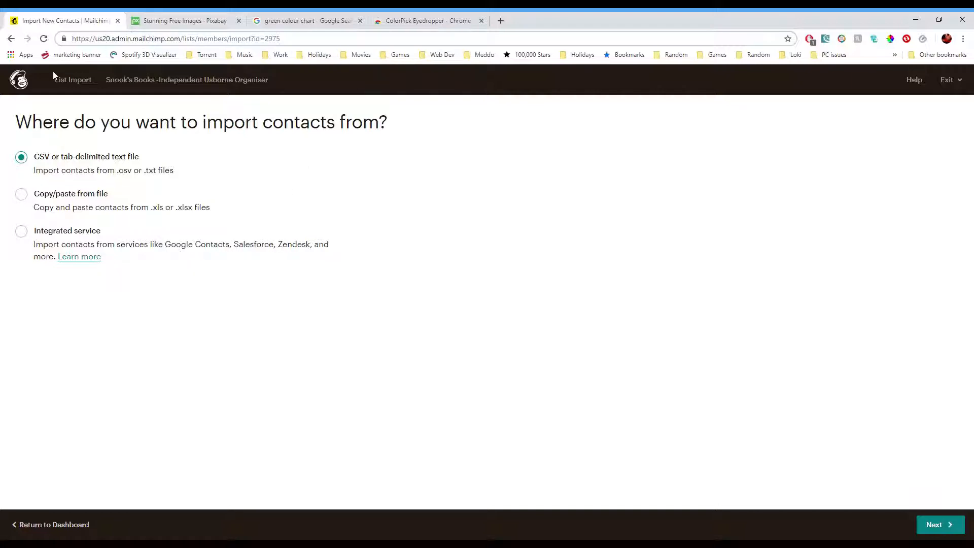
{"action": "left_click", "coordinate": [14, 39]}
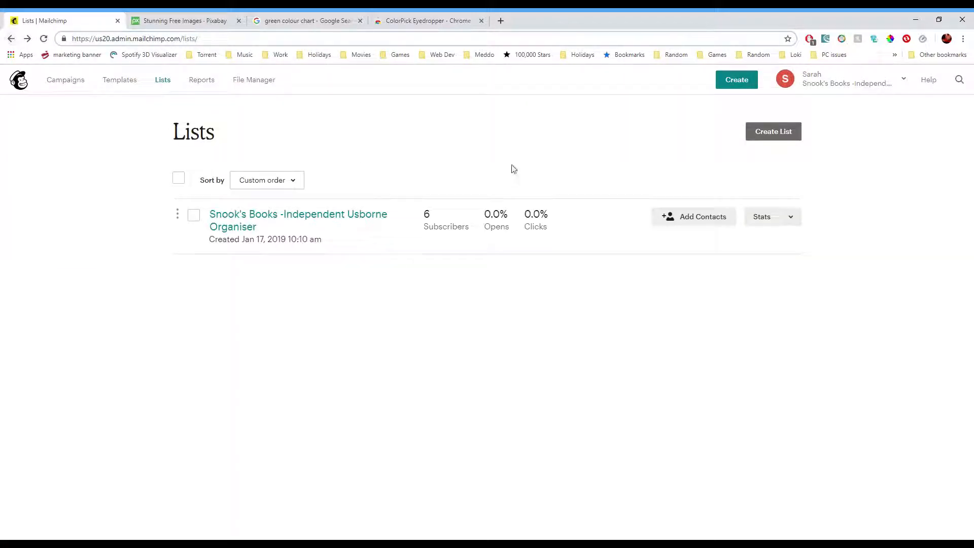
{"action": "left_click", "coordinate": [540, 320]}
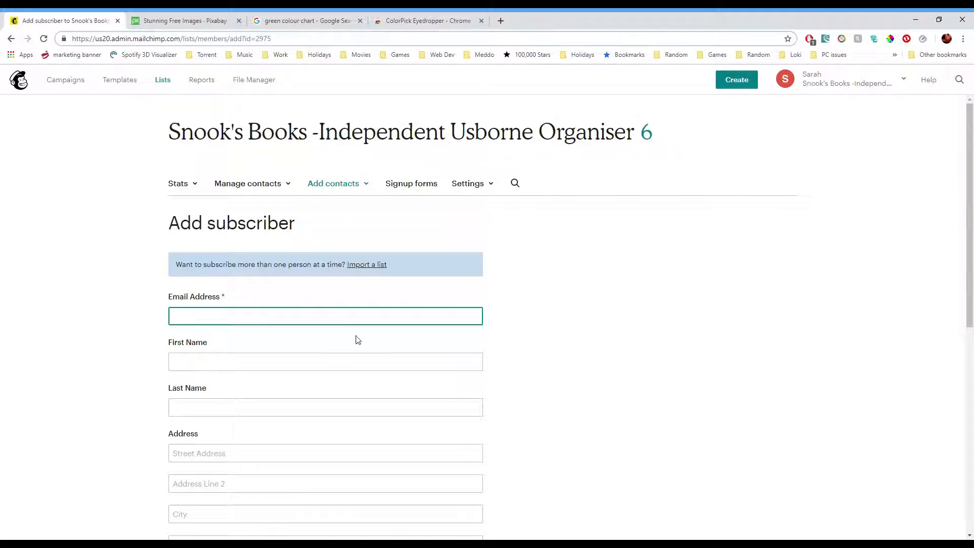
{"action": "scroll", "coordinate": [513, 398], "scroll_direction": "down", "scroll_amount": 3}
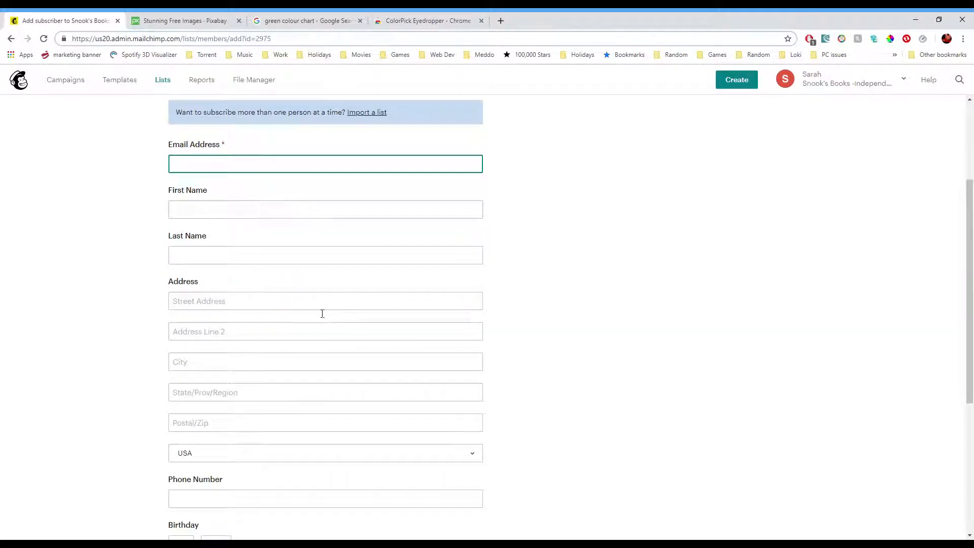
{"action": "left_click", "coordinate": [241, 458]}
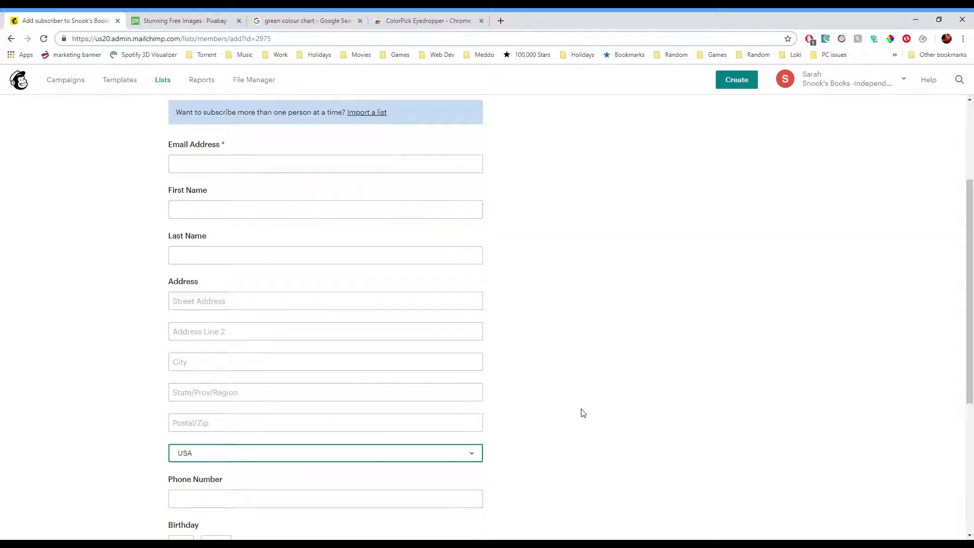
{"action": "scroll", "coordinate": [578, 412], "scroll_direction": "down", "scroll_amount": 3}
{"action": "scroll", "coordinate": [584, 340], "scroll_direction": "down", "scroll_amount": 2}
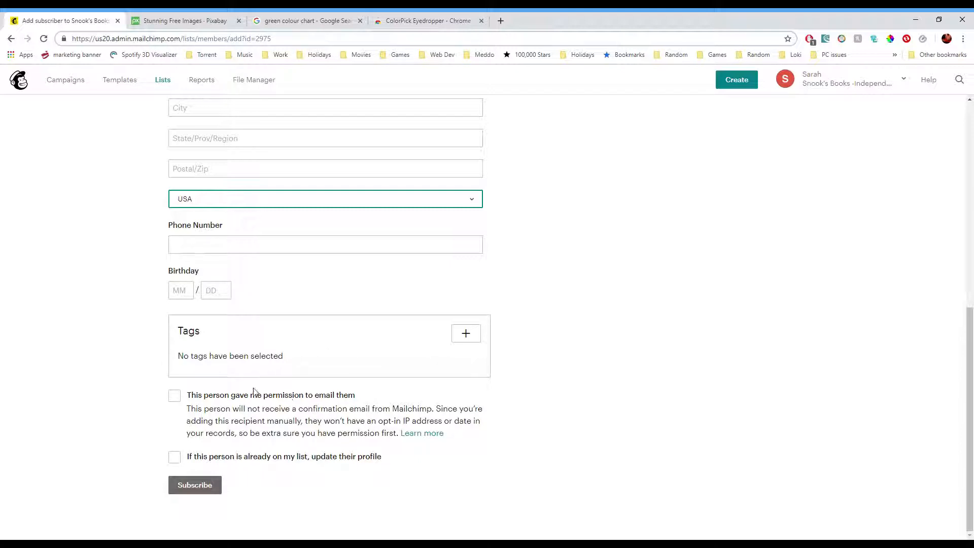
{"action": "left_click", "coordinate": [182, 399]}
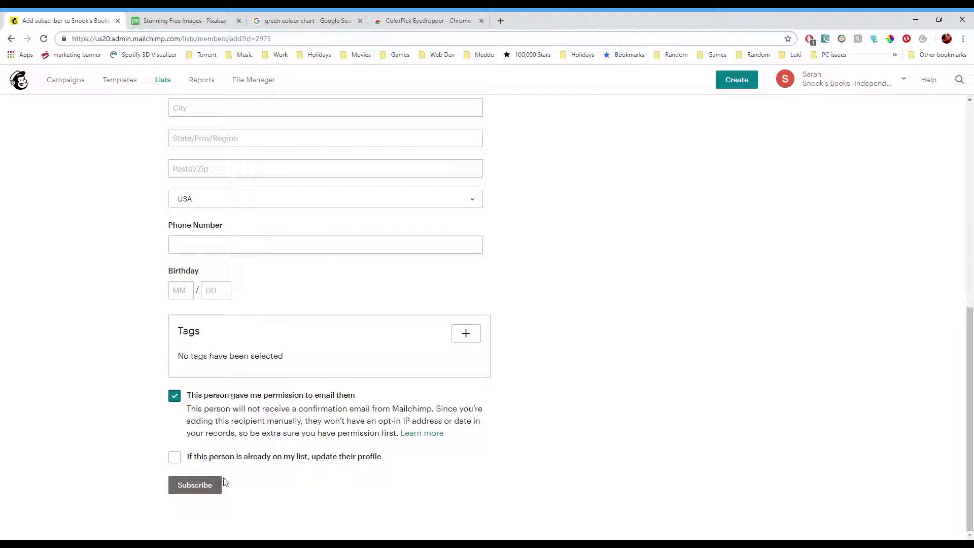
{"action": "left_click", "coordinate": [174, 456]}
{"action": "scroll", "coordinate": [349, 456], "scroll_direction": "up", "scroll_amount": 8}
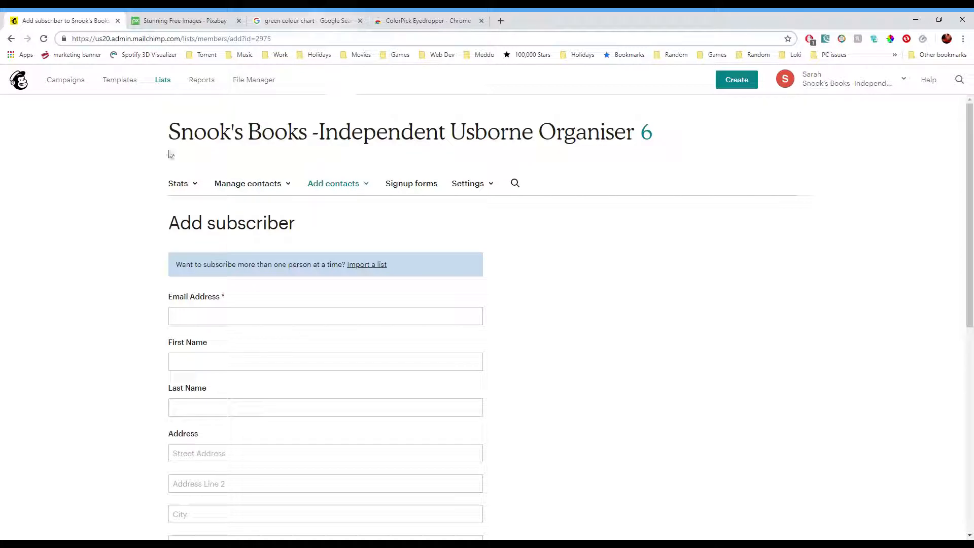
{"action": "left_click", "coordinate": [11, 38]}
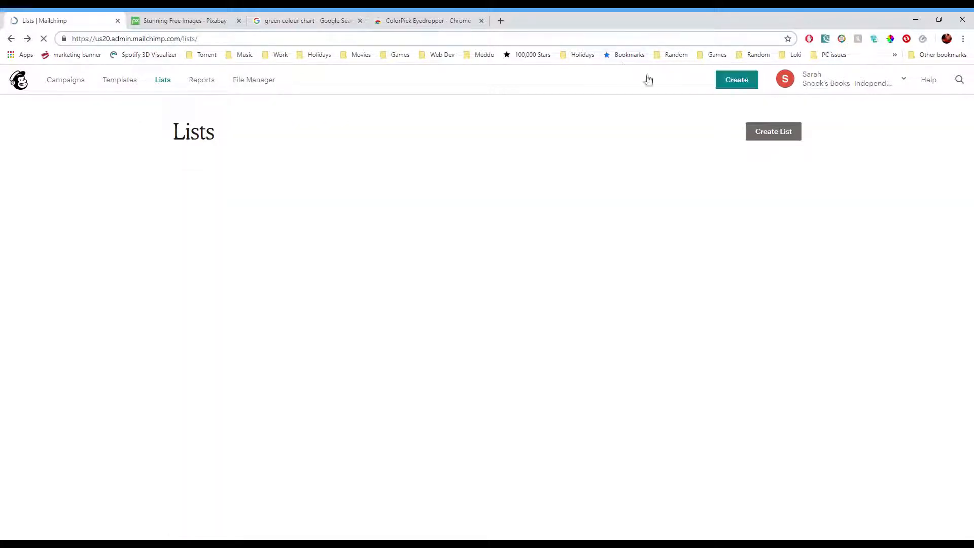
- Create a regular email campaign named Group Iridessa Mailchimp
{"action": "left_click", "coordinate": [63, 87]}
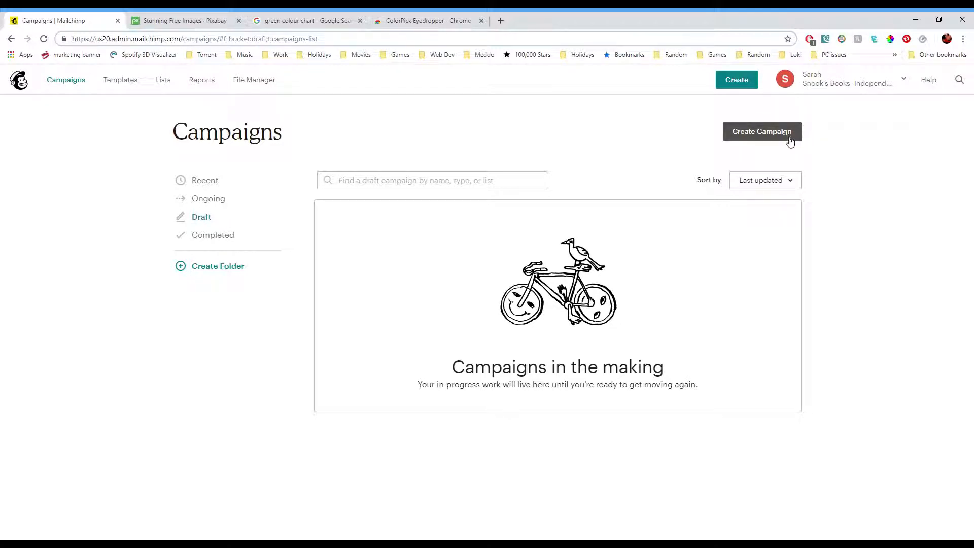
{"action": "left_click", "coordinate": [777, 136]}
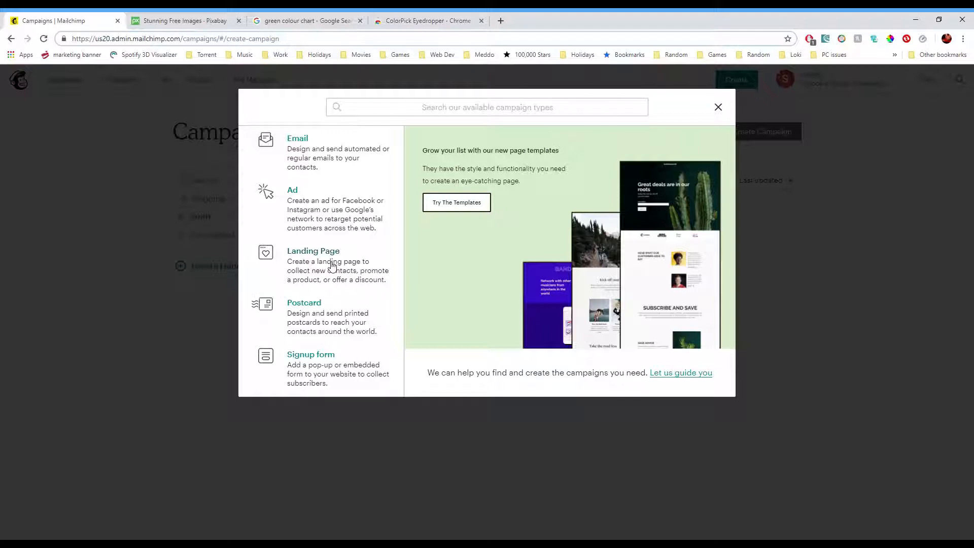
{"action": "left_click", "coordinate": [326, 160]}
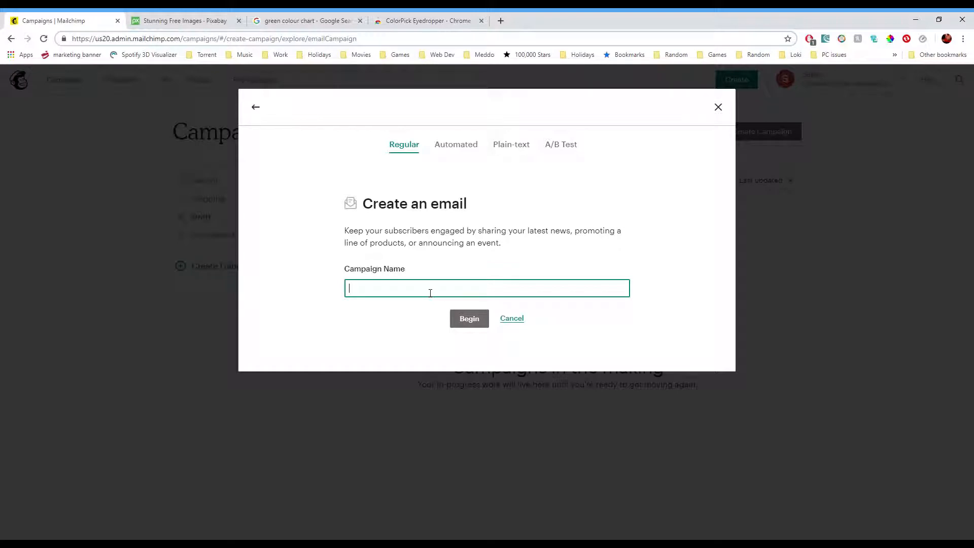
{"action": "left_click", "coordinate": [417, 313]}
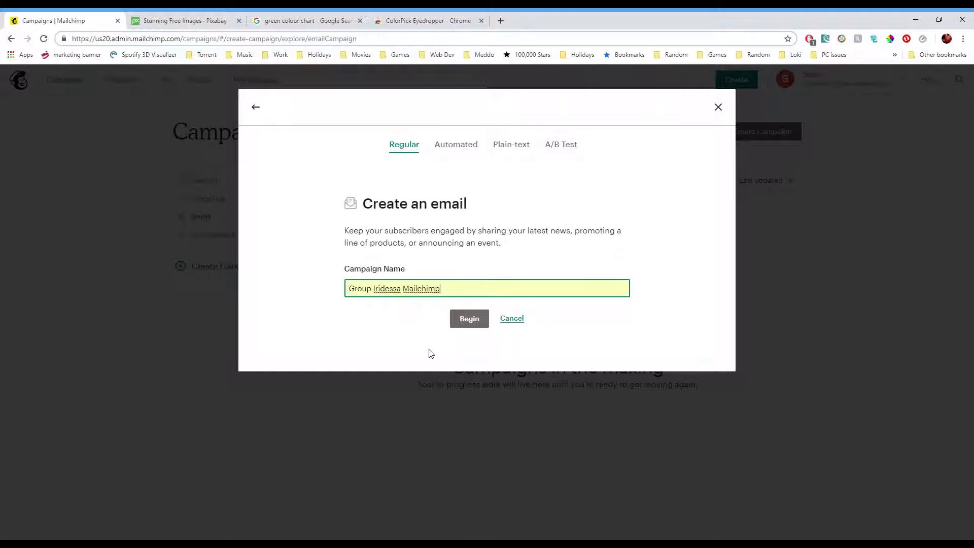
{"action": "left_click", "coordinate": [470, 323]}
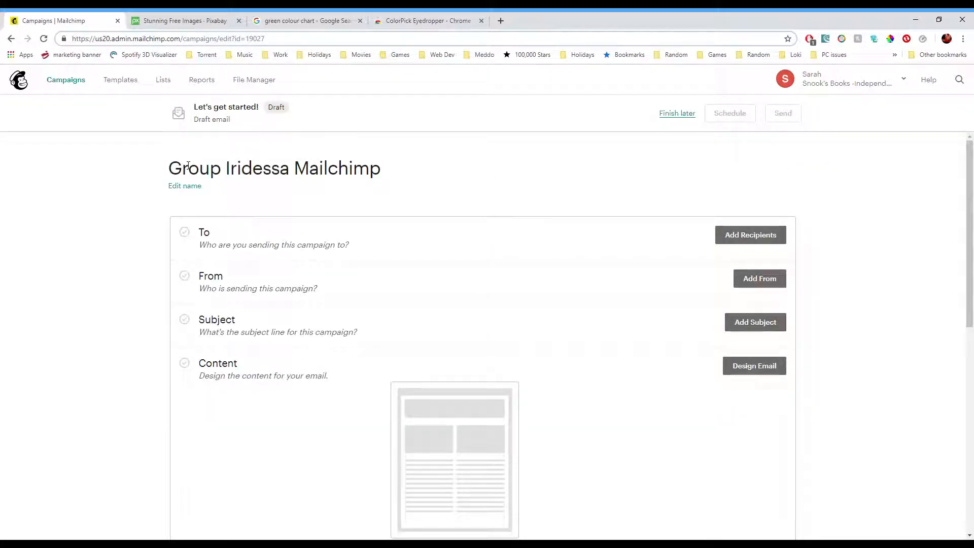
- Add recipients from the Snook's Books -Independent Usborne Organiser list, keeping all subscribers on list as the segment
{"action": "left_click", "coordinate": [740, 236]}
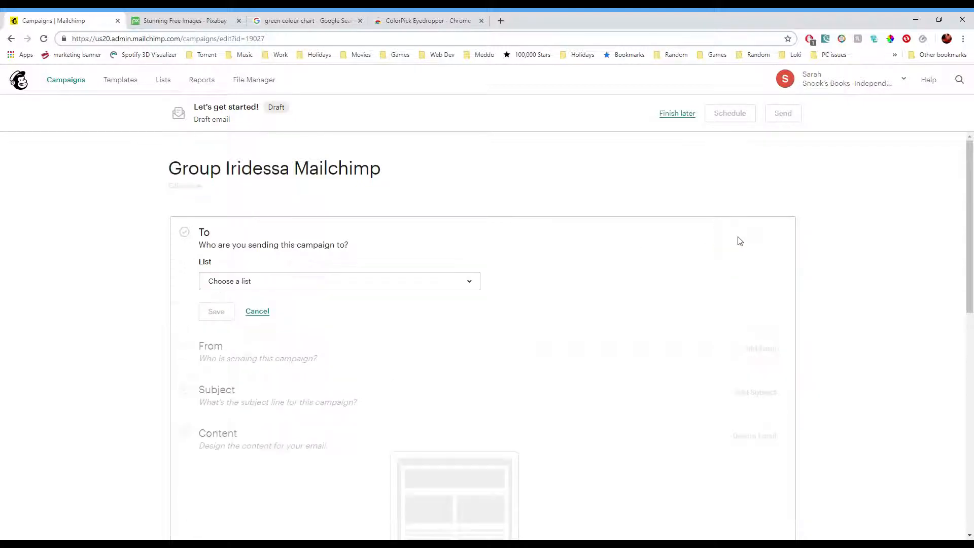
{"action": "left_click", "coordinate": [344, 287]}
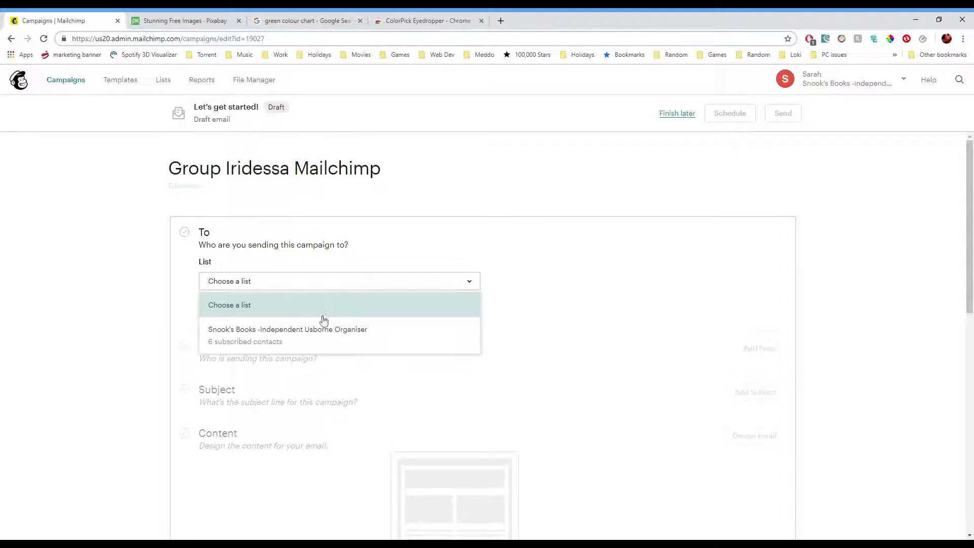
{"action": "left_click", "coordinate": [353, 339]}
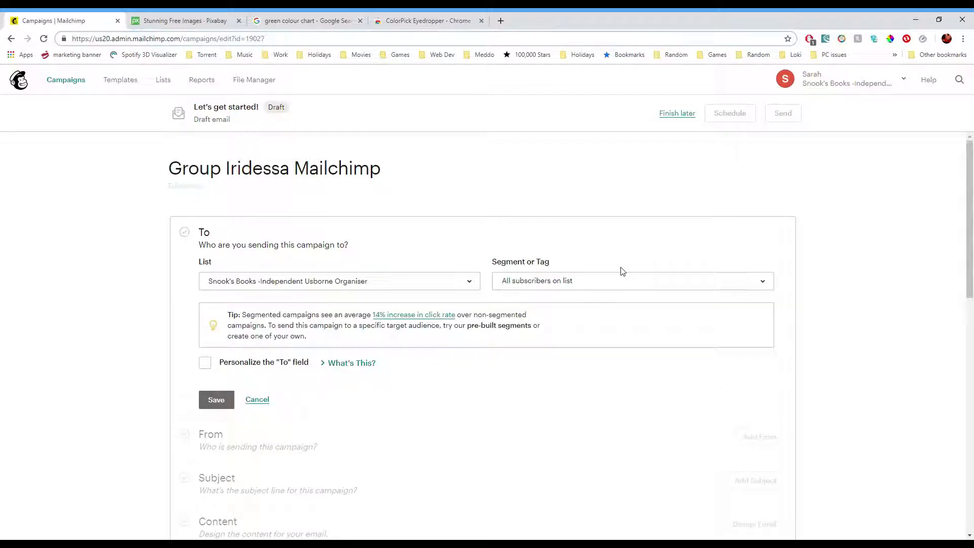
{"action": "left_click", "coordinate": [542, 280]}
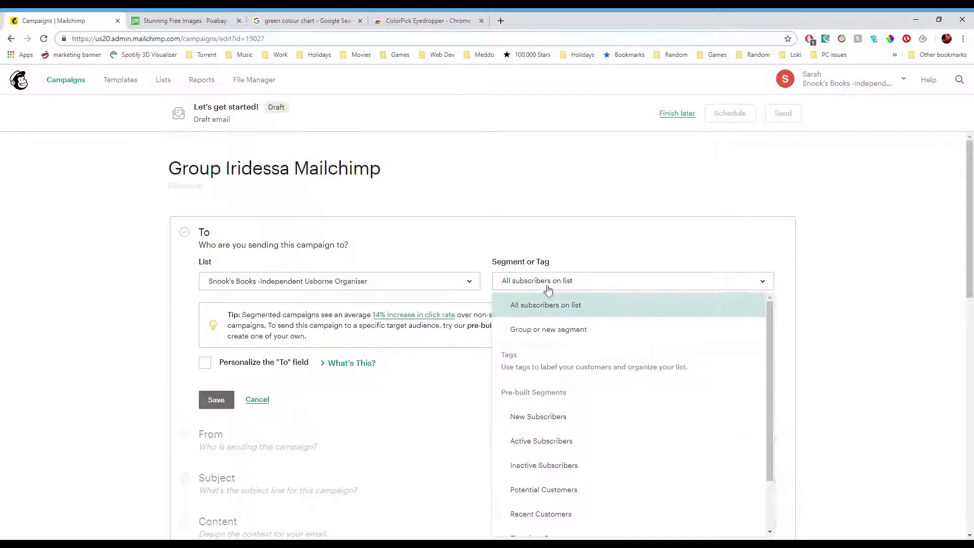
{"action": "scroll", "coordinate": [700, 347], "scroll_direction": "down", "scroll_amount": 2}
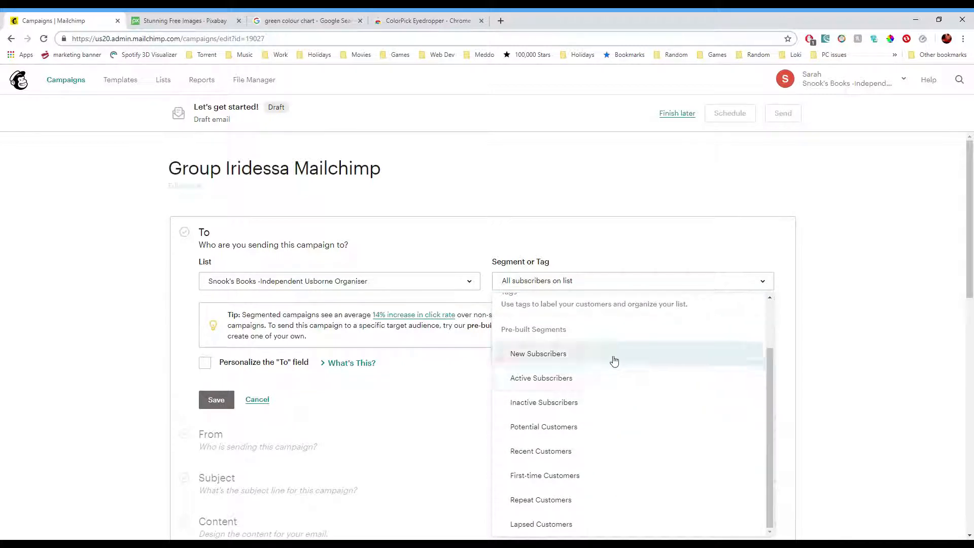
{"action": "scroll", "coordinate": [615, 361], "scroll_direction": "up", "scroll_amount": 2}
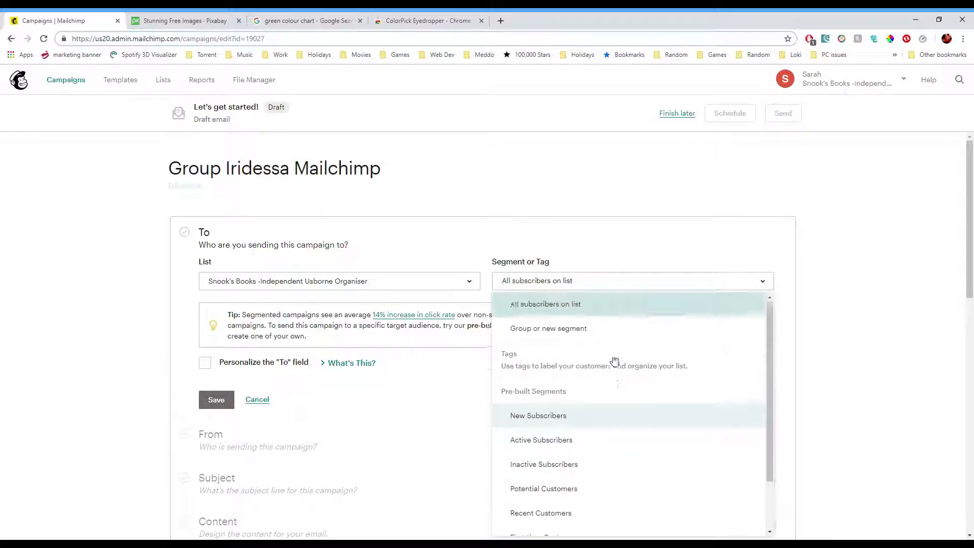
{"action": "left_click", "coordinate": [626, 250]}
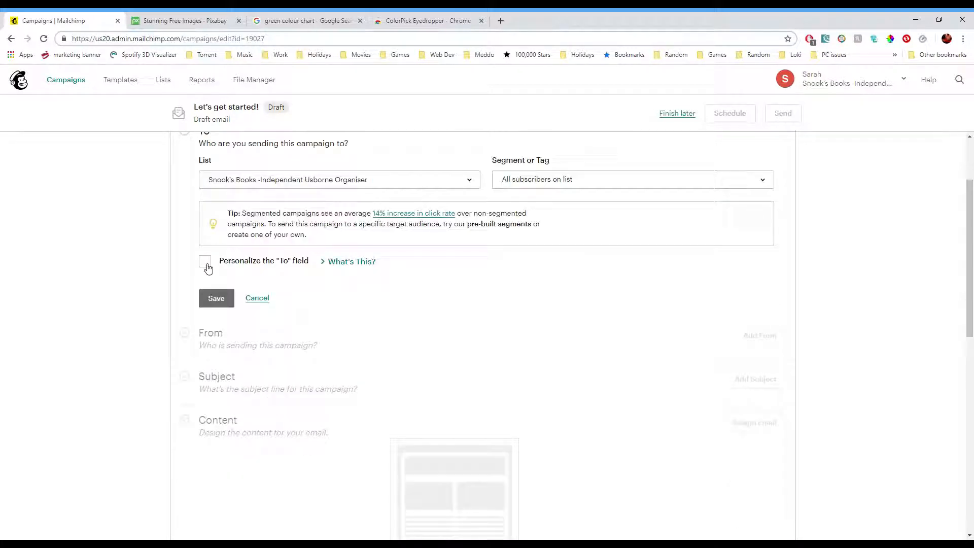
- Personalize the To field with the *|FNAME|* merge tag and save the recipients
{"action": "left_click", "coordinate": [205, 262]}
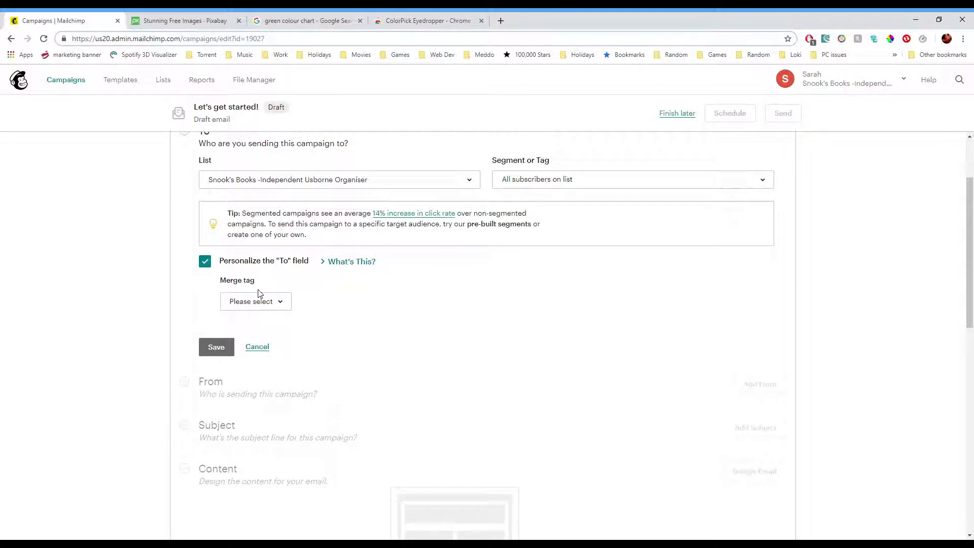
{"action": "left_click", "coordinate": [281, 305]}
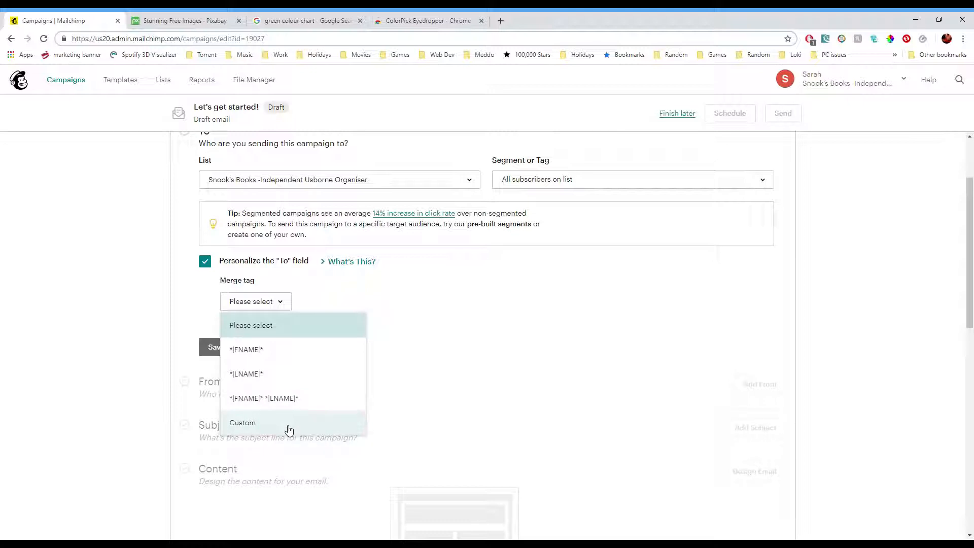
{"action": "left_click", "coordinate": [286, 357]}
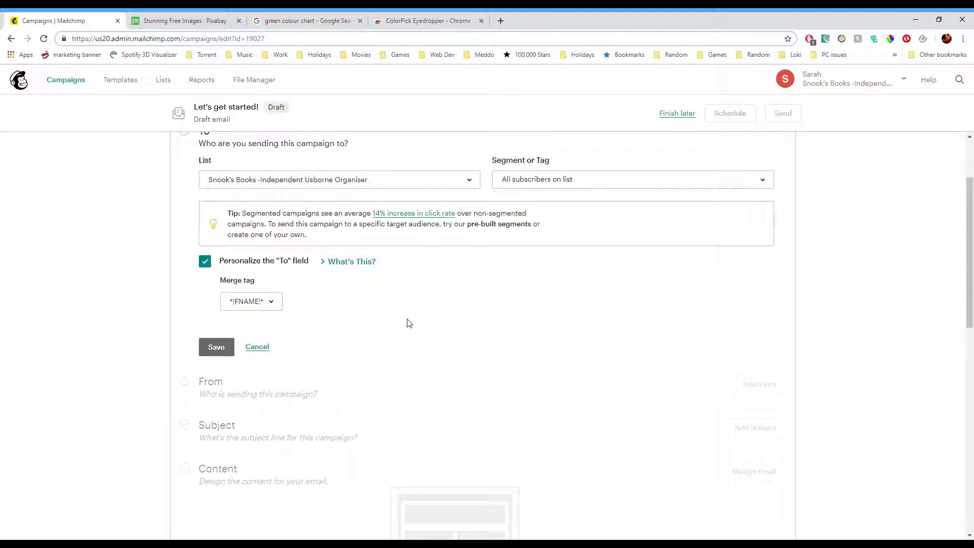
{"action": "scroll", "coordinate": [266, 358], "scroll_direction": "down", "scroll_amount": 1}
{"action": "left_click", "coordinate": [210, 301]}
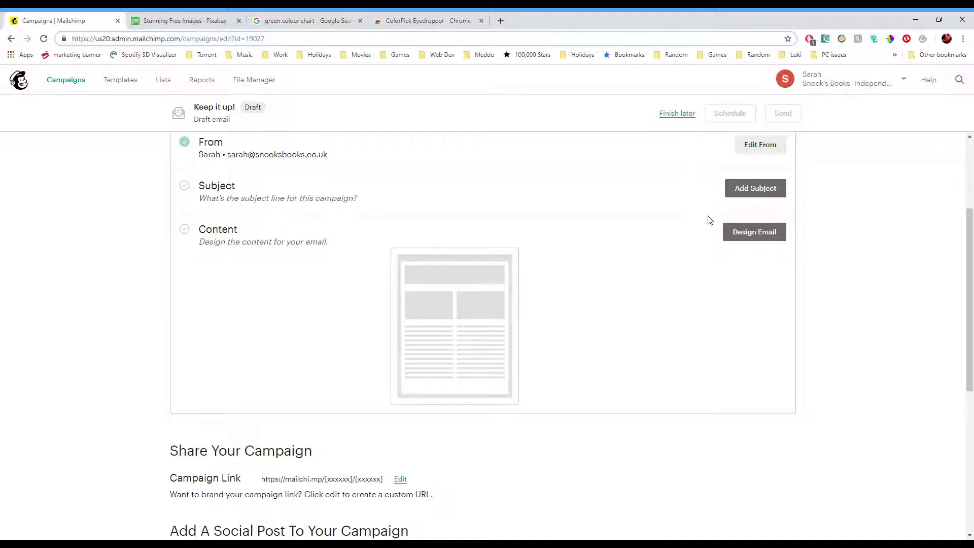
{"action": "scroll", "coordinate": [707, 218], "scroll_direction": "up", "scroll_amount": 2}
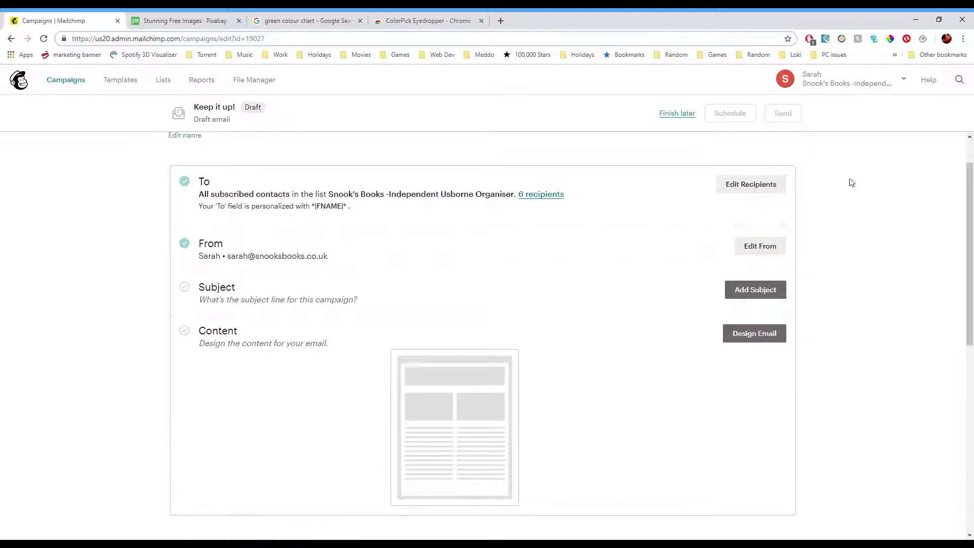
- Save the sender details unchanged and set the subject line to Mail Chimp Training followed by a grinning emoji
{"action": "left_click", "coordinate": [773, 248]}
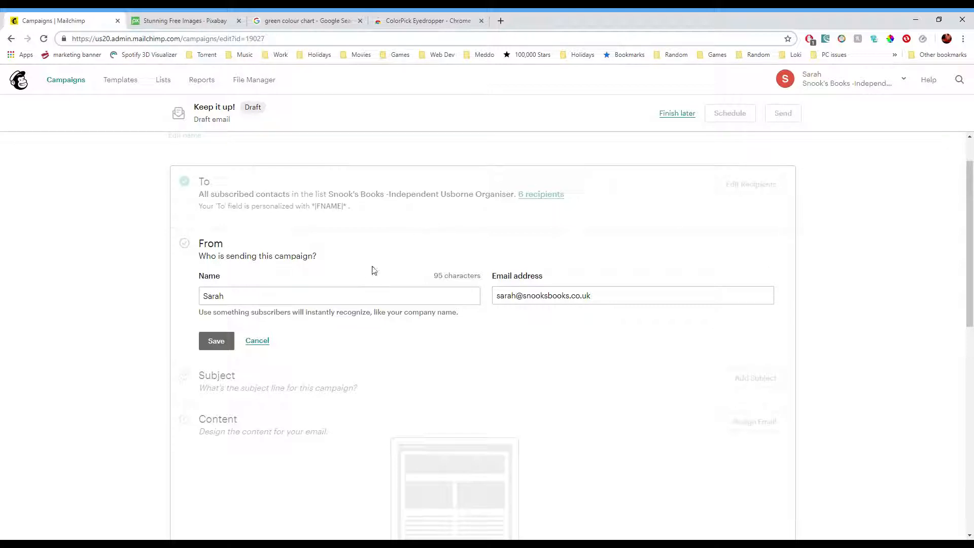
{"action": "left_click", "coordinate": [216, 341]}
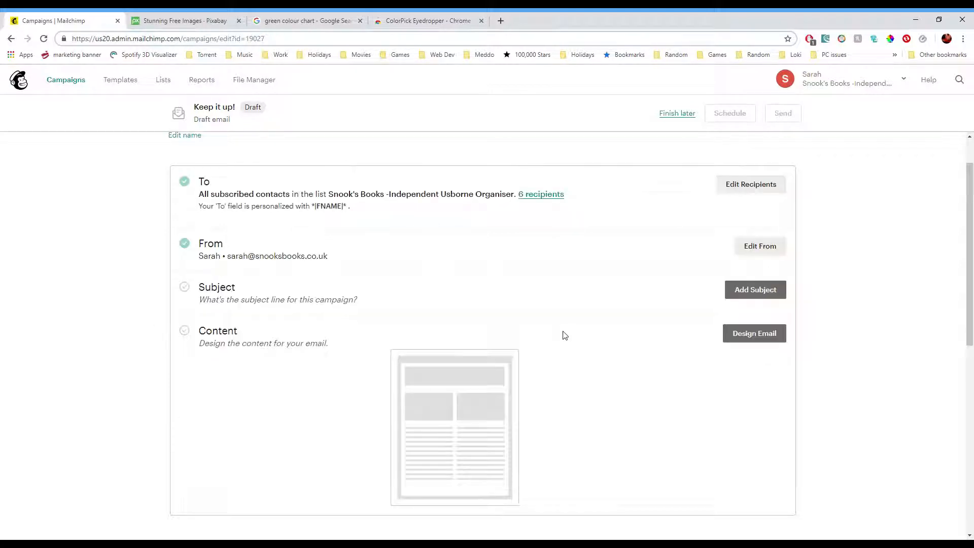
{"action": "left_click", "coordinate": [746, 290]}
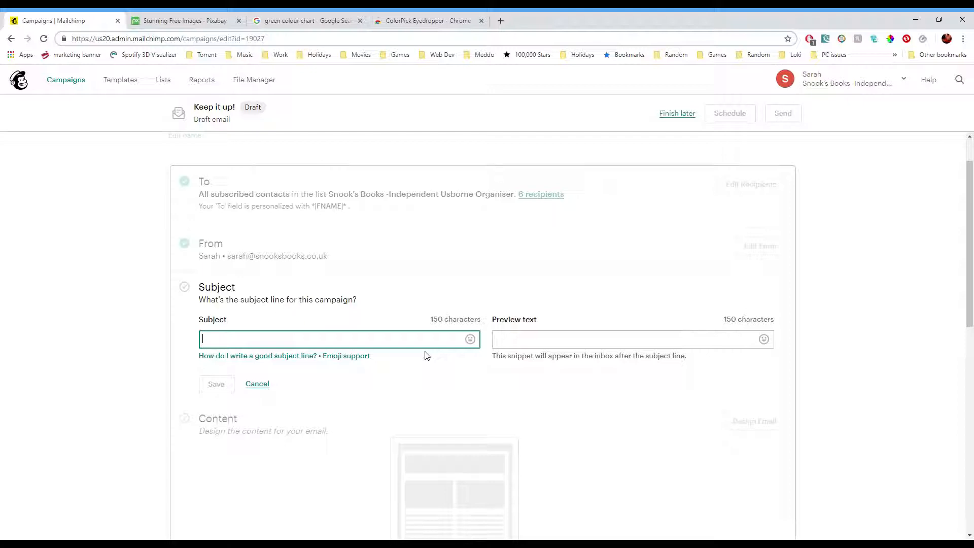
{"action": "type", "text": "Mail Chimp Training"}
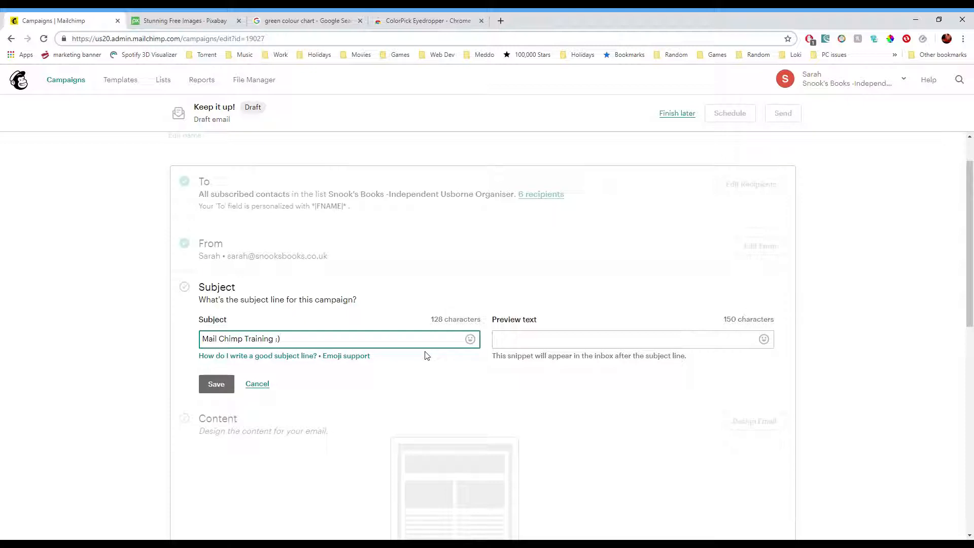
{"action": "left_click", "coordinate": [470, 339]}
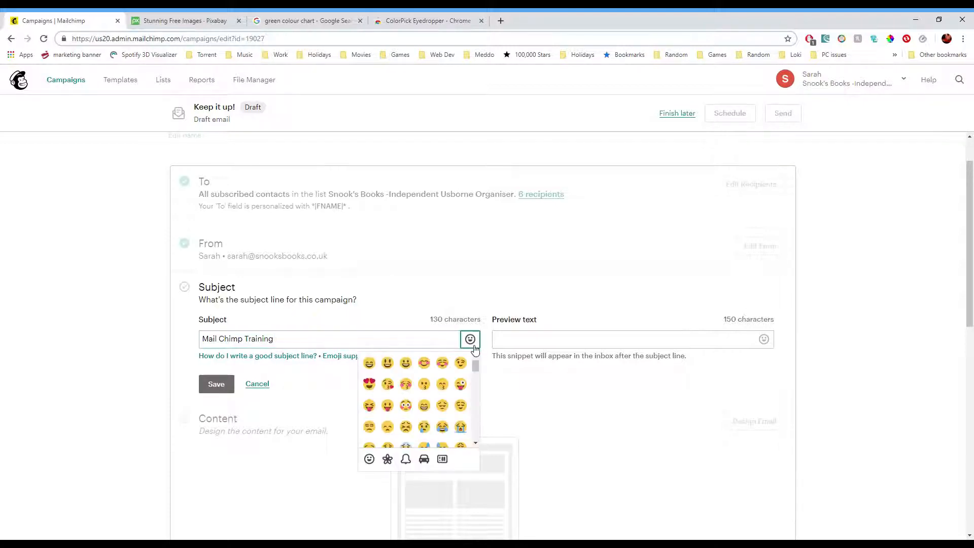
{"action": "left_click", "coordinate": [369, 363]}
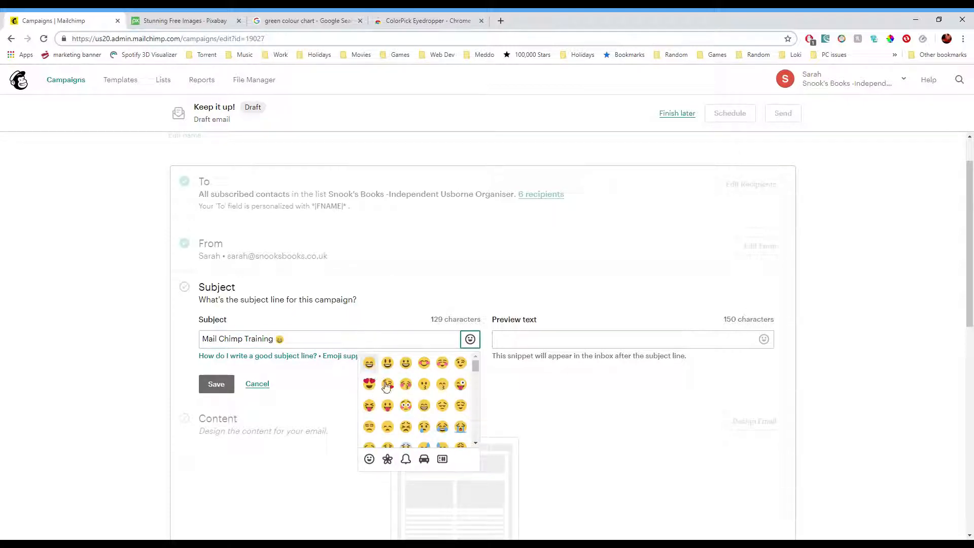
- Set the preview text to This email is about mail chimp training and save the subject section
{"action": "left_click", "coordinate": [514, 402]}
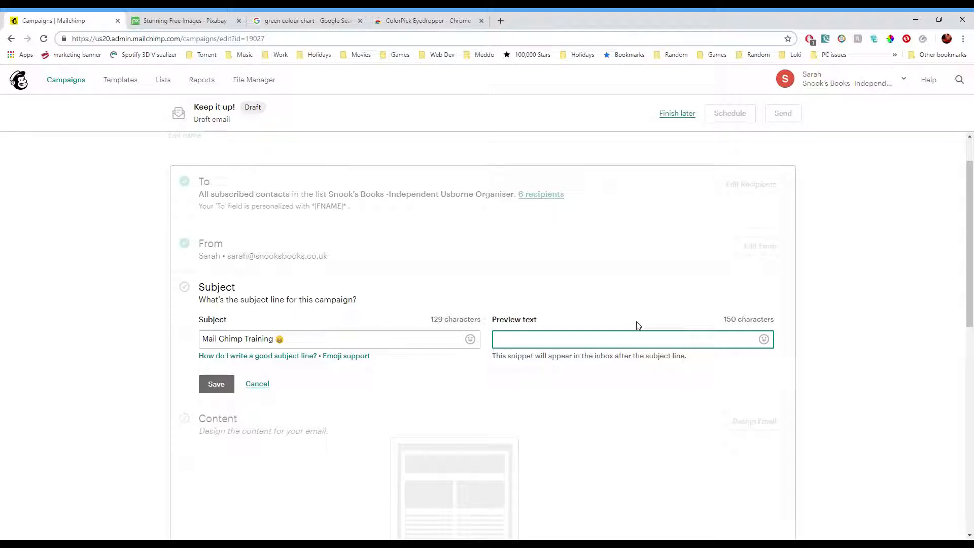
{"action": "type", "text": "his email is about mail chimp training"}
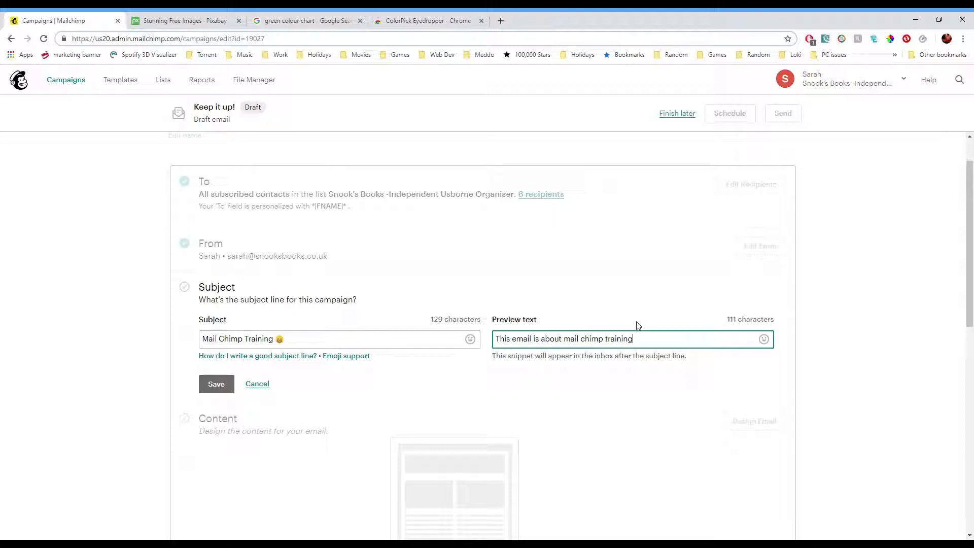
{"action": "left_click", "coordinate": [226, 391]}
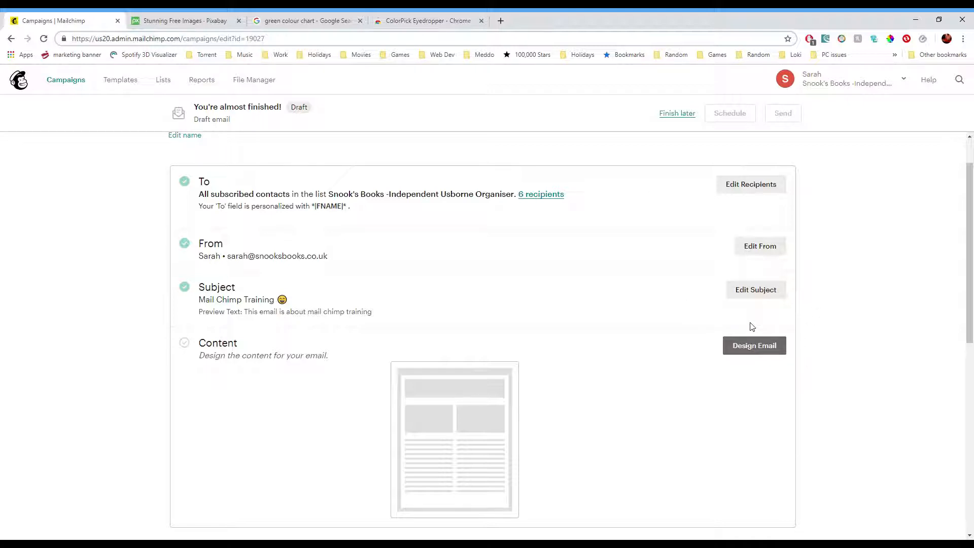
- Start designing the email content with the Basic 1 Column template layout
{"action": "left_click", "coordinate": [766, 349]}
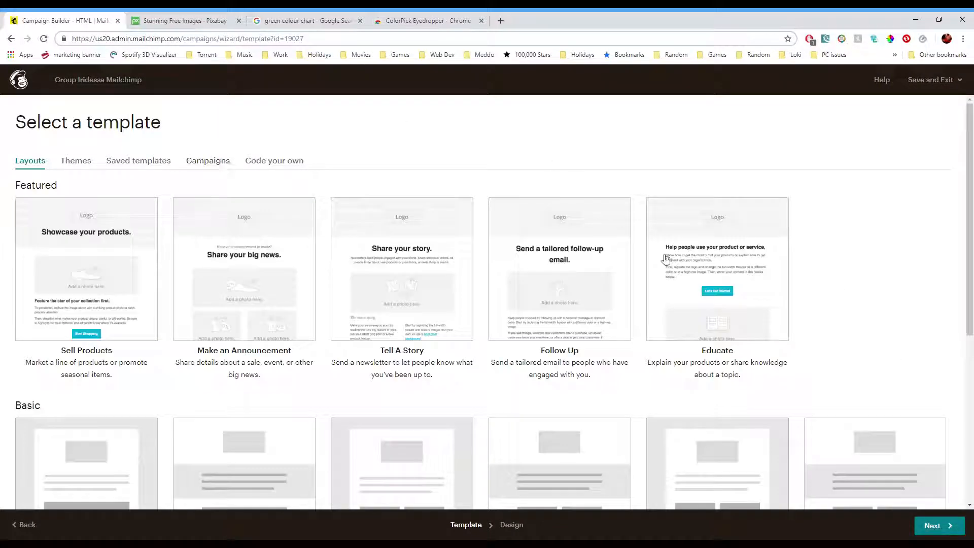
{"action": "scroll", "coordinate": [560, 291], "scroll_direction": "down", "scroll_amount": 4}
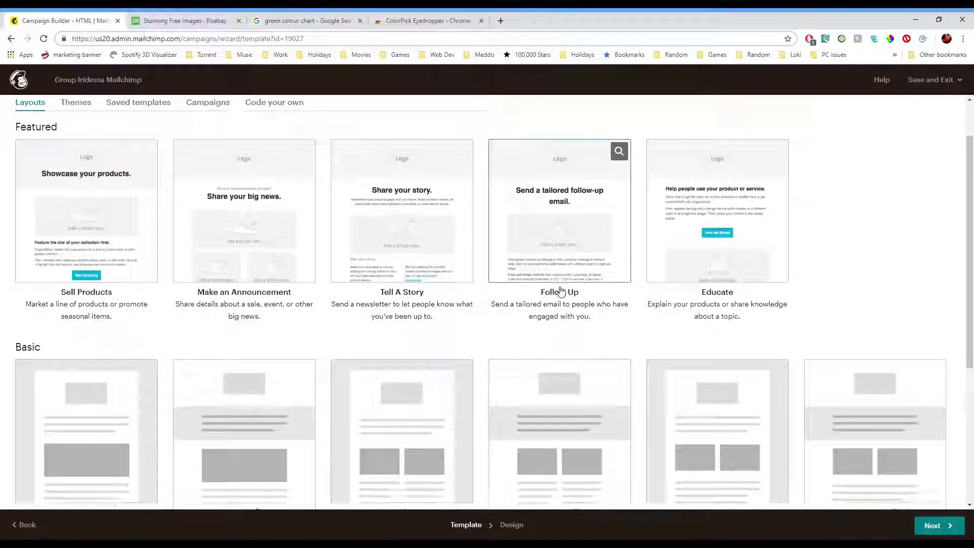
{"action": "scroll", "coordinate": [559, 296], "scroll_direction": "down", "scroll_amount": 2}
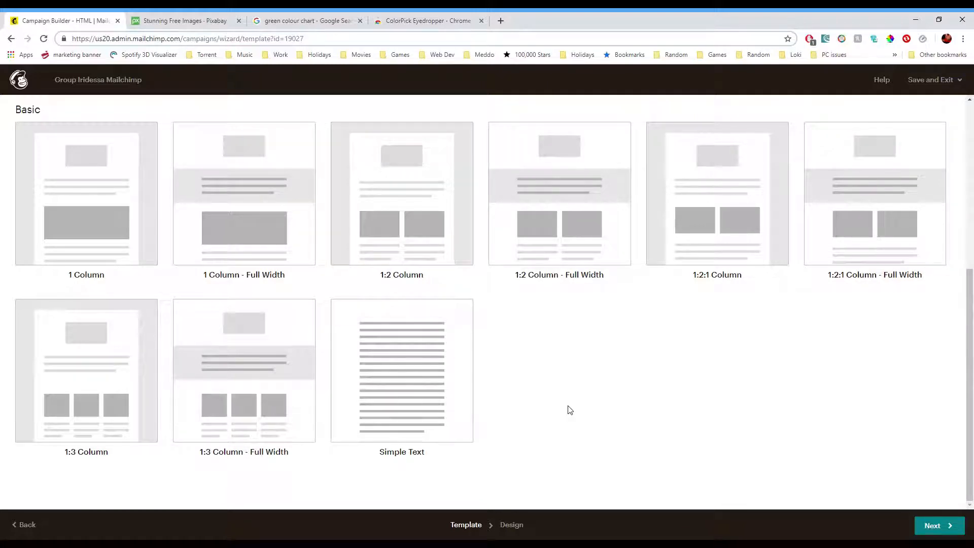
{"action": "scroll", "coordinate": [552, 402], "scroll_direction": "up", "scroll_amount": 6}
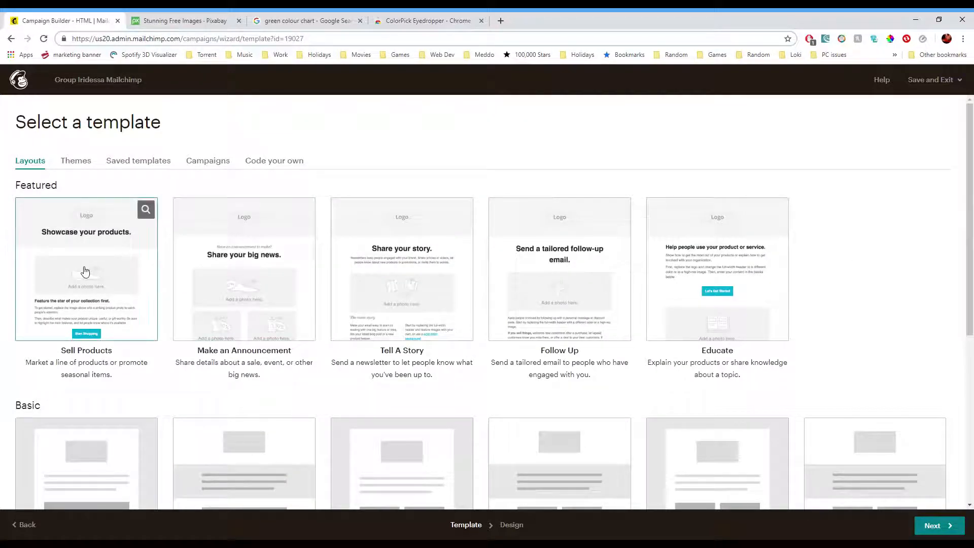
{"action": "scroll", "coordinate": [83, 357], "scroll_direction": "down", "scroll_amount": 3}
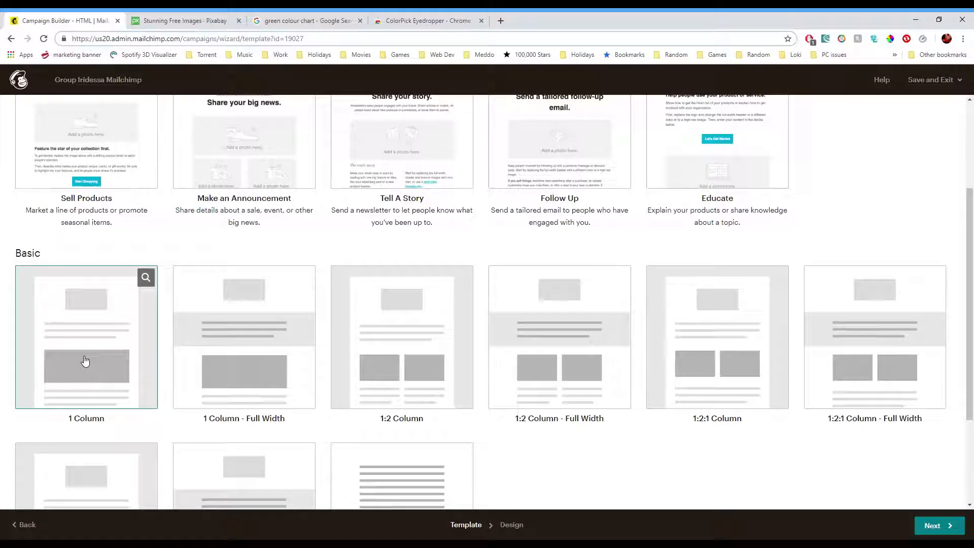
{"action": "left_click", "coordinate": [85, 360]}
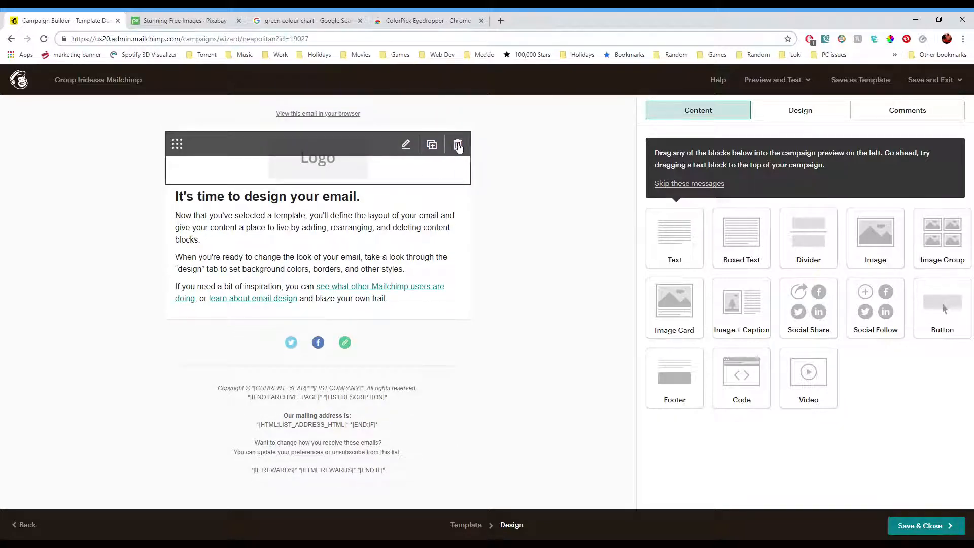
- Delete the Logo block and add an Image block at the top of the email
{"action": "left_click", "coordinate": [458, 145]}
{"action": "left_click", "coordinate": [369, 344]}
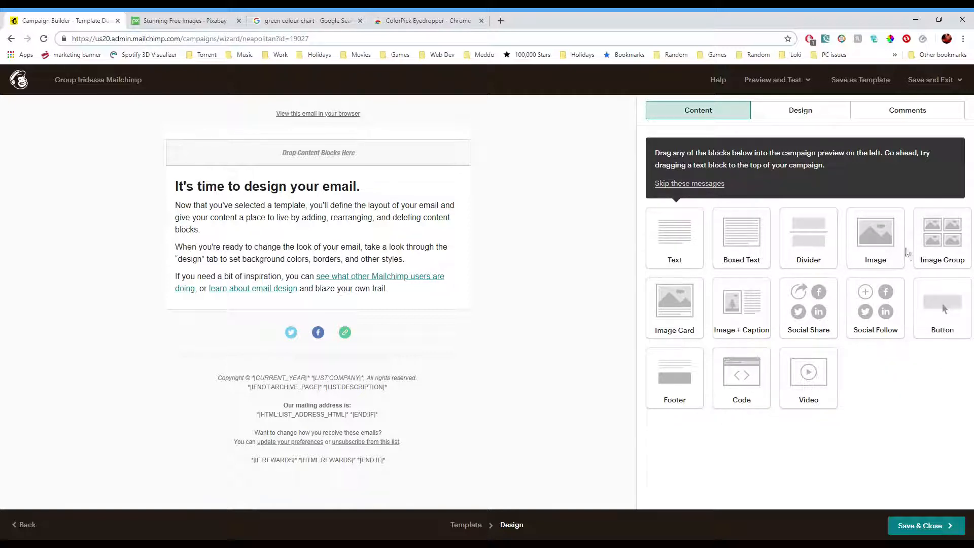
{"action": "left_click_drag", "start_coordinate": [877, 243], "coordinate": [297, 143]}
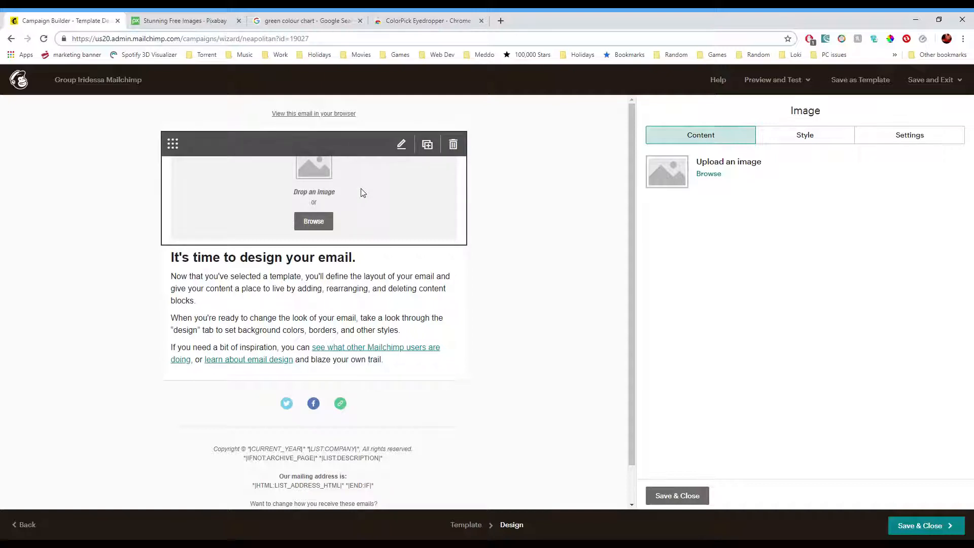
- Open the content manager for the new image block and check the upload options
{"action": "left_click", "coordinate": [323, 222]}
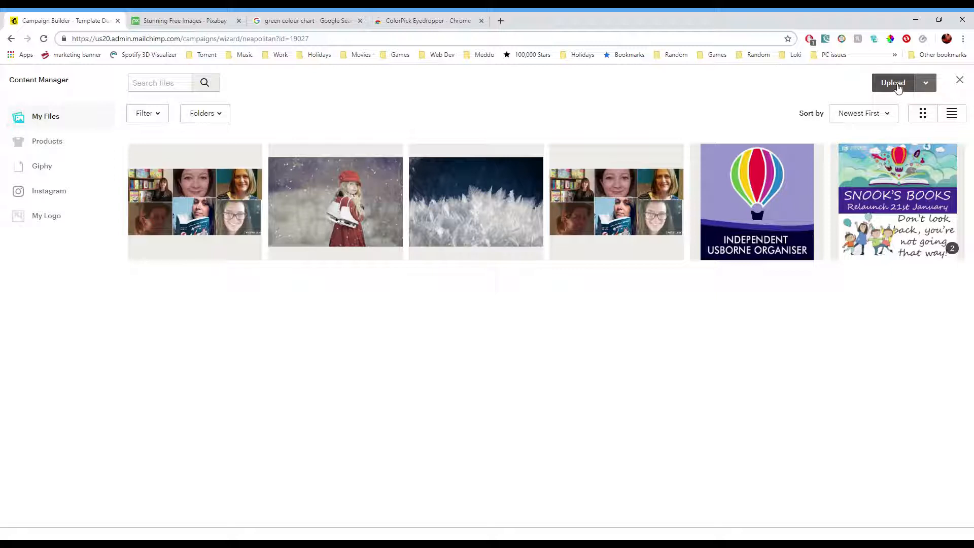
{"action": "left_click", "coordinate": [925, 83]}
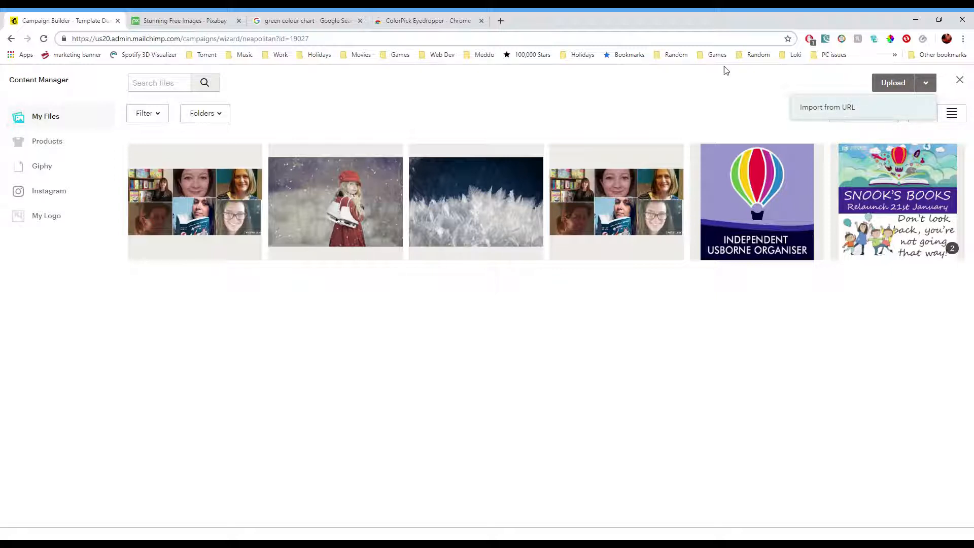
{"action": "left_click", "coordinate": [750, 121]}
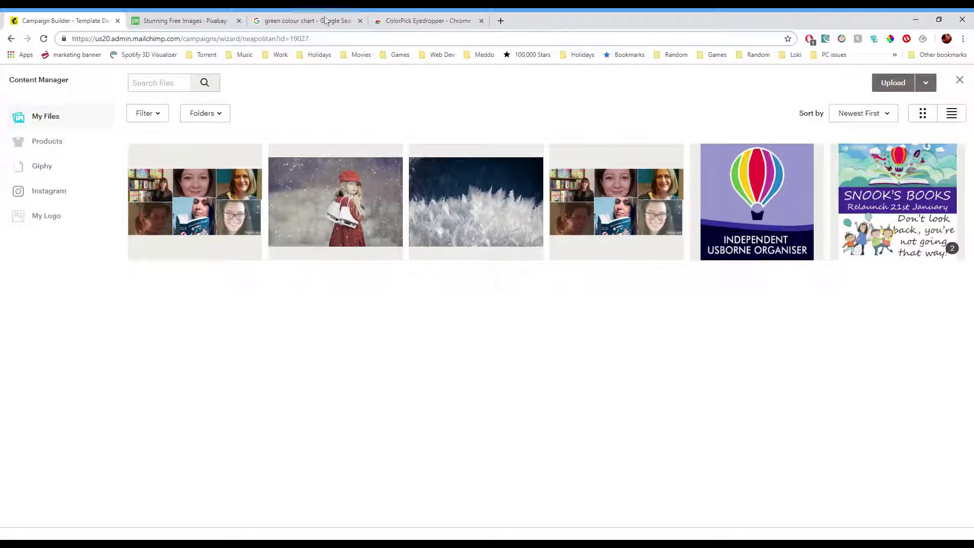
- On the Pixabay tab, browse the free photos and open the summer cereal field photo's Free Download
{"action": "left_click", "coordinate": [160, 25]}
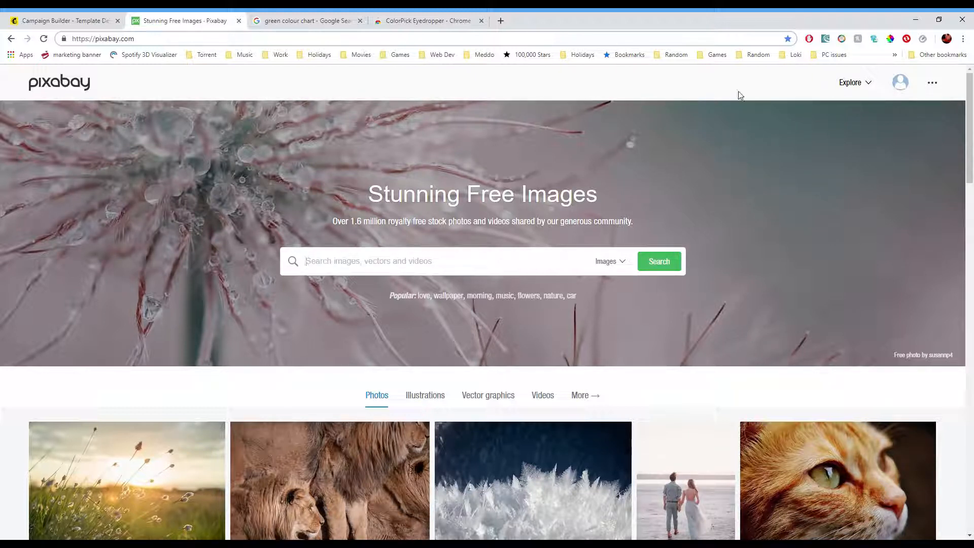
{"action": "scroll", "coordinate": [821, 257], "scroll_direction": "down", "scroll_amount": 4}
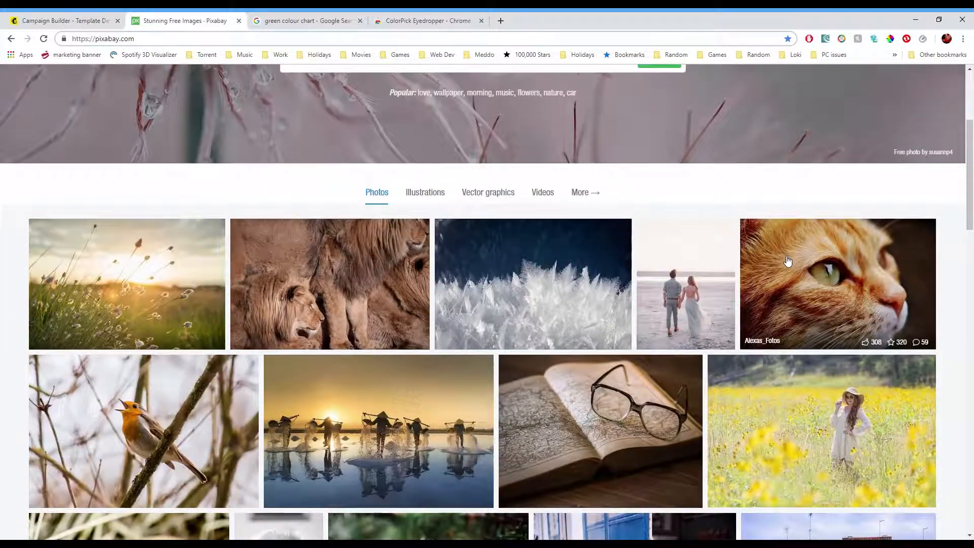
{"action": "scroll", "coordinate": [660, 236], "scroll_direction": "down", "scroll_amount": 1}
{"action": "scroll", "coordinate": [595, 250], "scroll_direction": "down", "scroll_amount": 3}
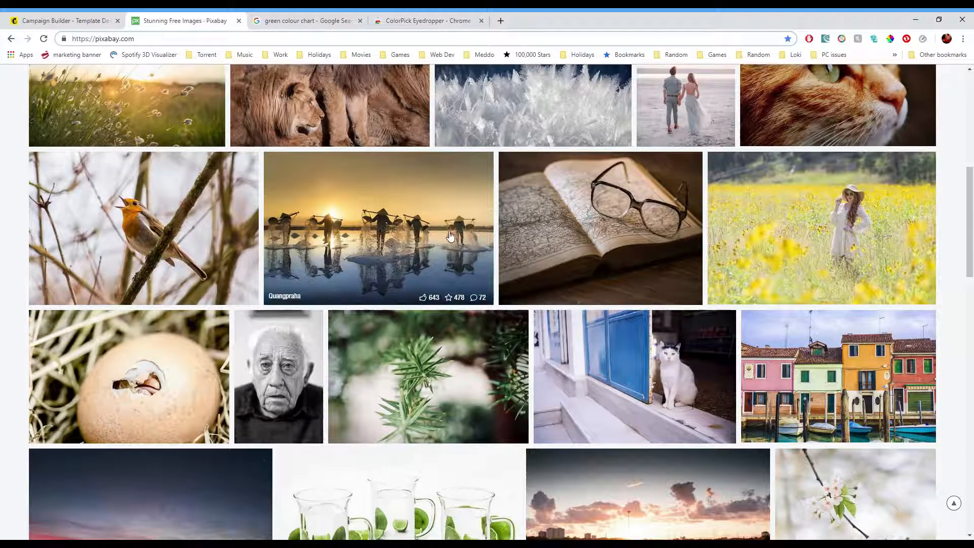
{"action": "scroll", "coordinate": [424, 238], "scroll_direction": "down", "scroll_amount": 5}
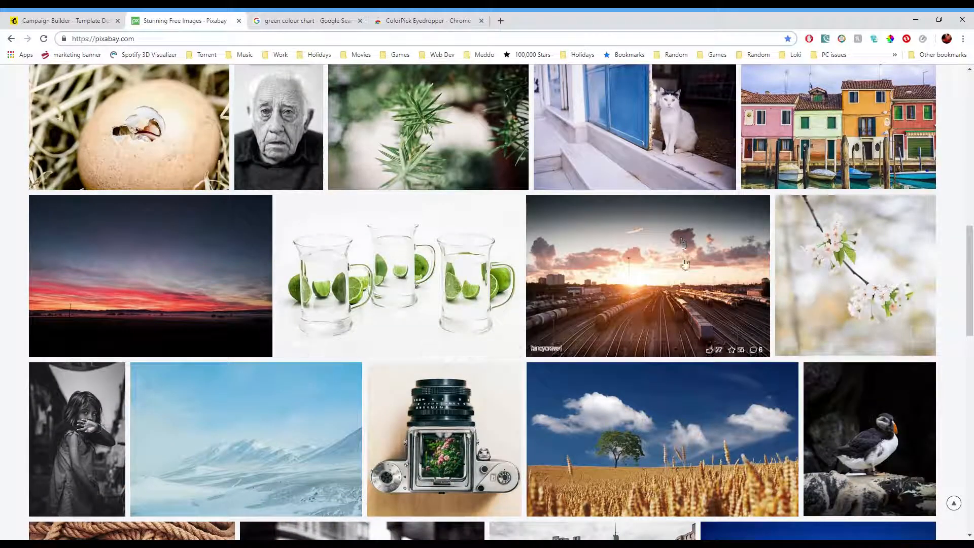
{"action": "scroll", "coordinate": [508, 272], "scroll_direction": "down", "scroll_amount": 3}
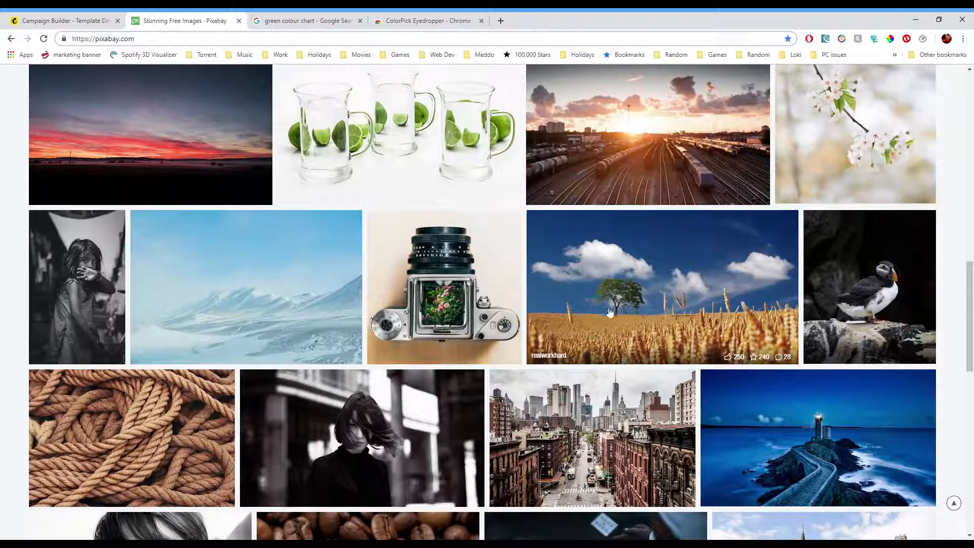
{"action": "scroll", "coordinate": [660, 251], "scroll_direction": "down", "scroll_amount": 1}
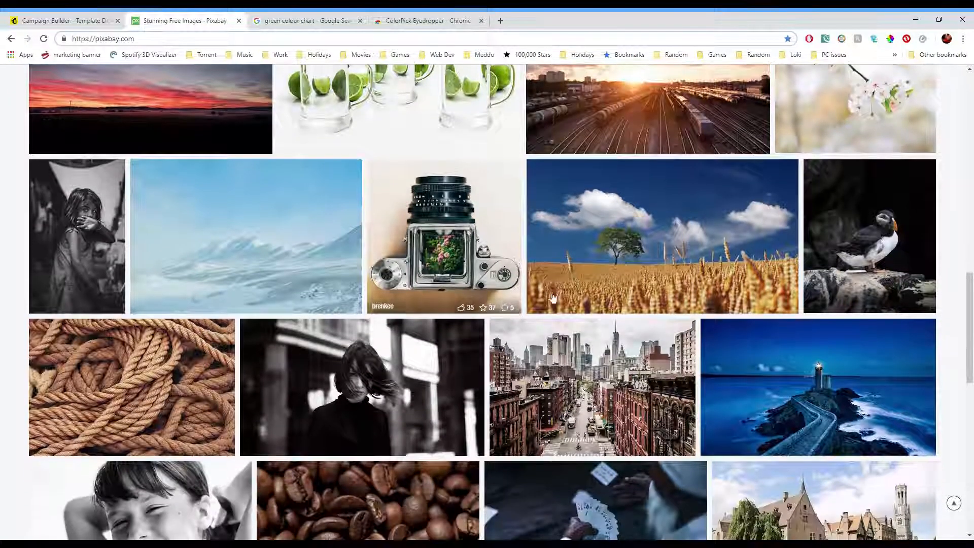
{"action": "left_click", "coordinate": [669, 194]}
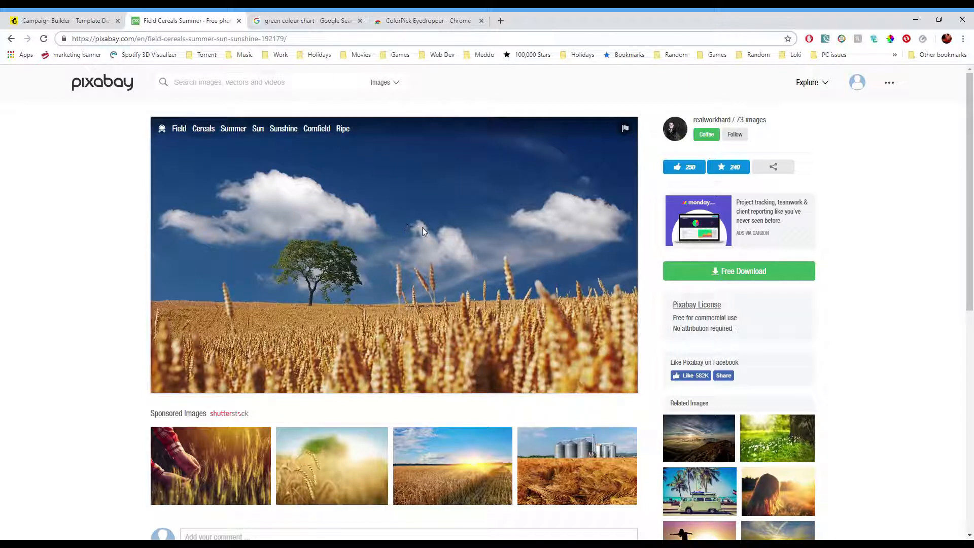
{"action": "left_click", "coordinate": [732, 272]}
- Import the copied Pixabay image URL into the image block
{"action": "left_click", "coordinate": [59, 19]}
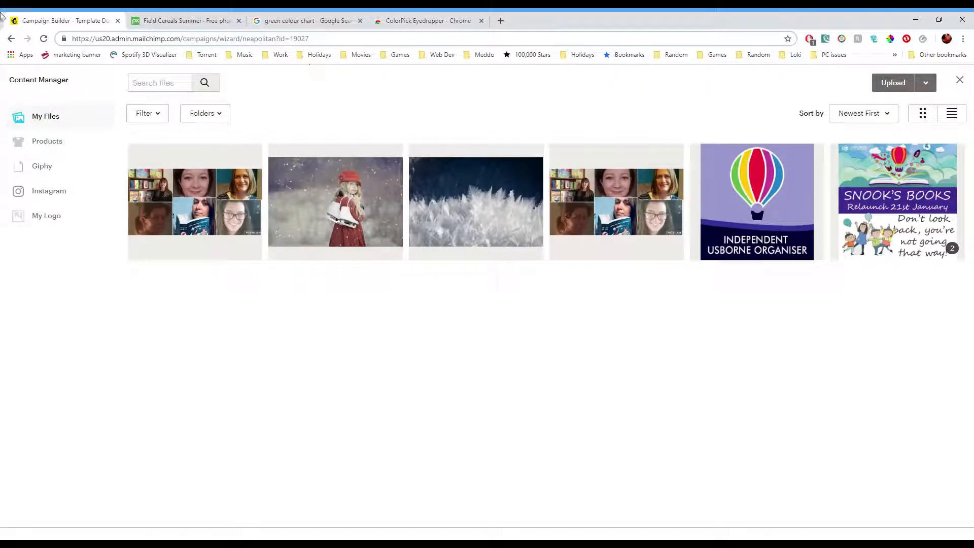
{"action": "left_click", "coordinate": [936, 85]}
{"action": "left_click", "coordinate": [852, 107]}
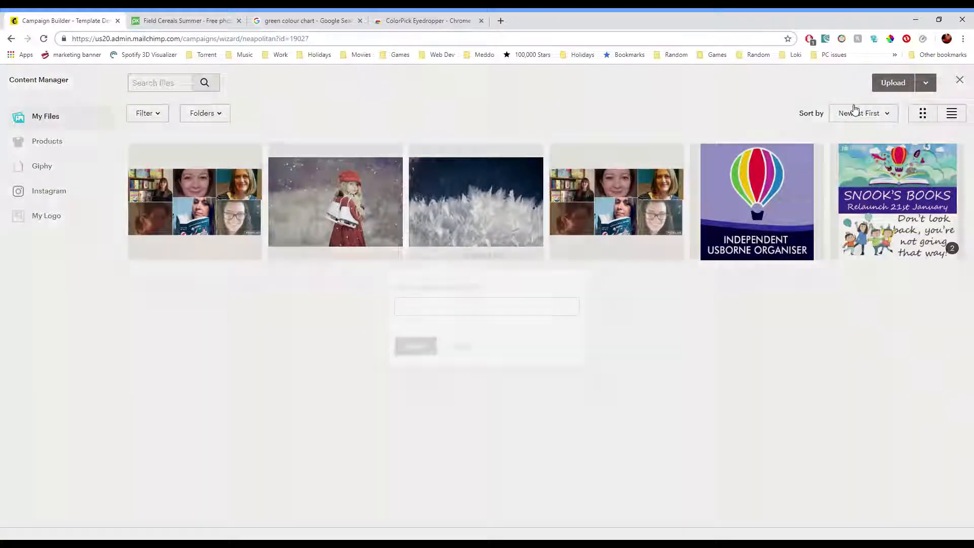
{"action": "left_click", "coordinate": [472, 308]}
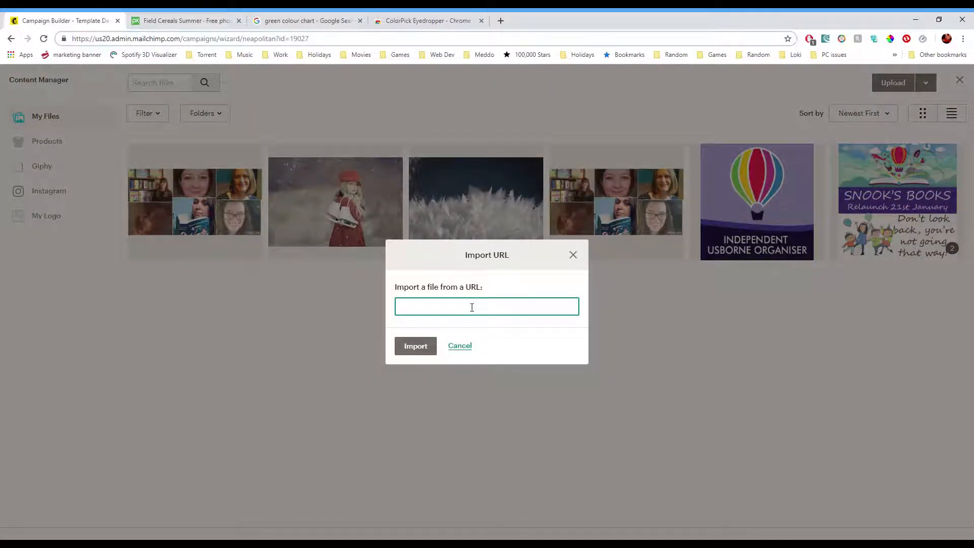
{"action": "type", "text": "https://cdn.pixabay.com/photo/2013/10/07/18/06/field-192179_960_720.jpg"}
{"action": "left_click", "coordinate": [416, 346]}
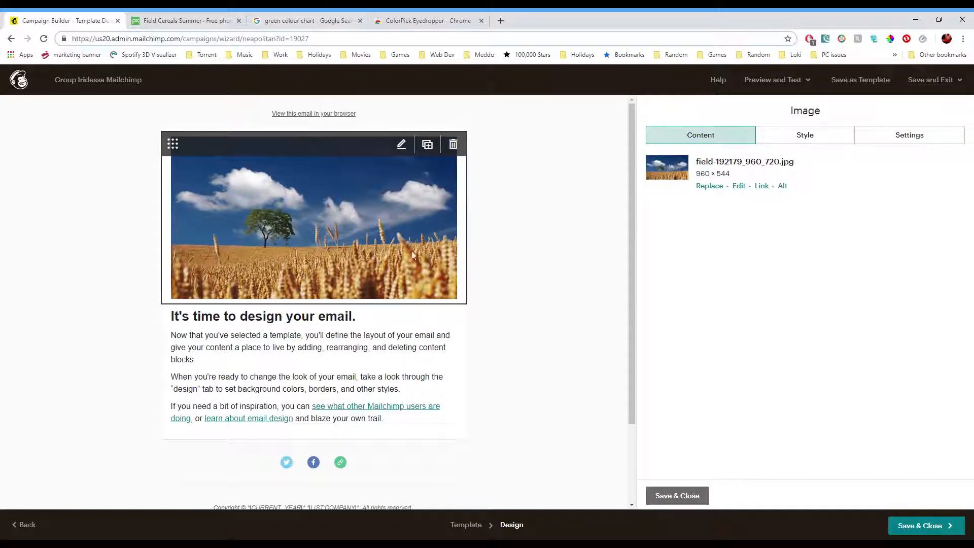
- Save and close the image block editor
{"action": "left_click", "coordinate": [374, 338]}
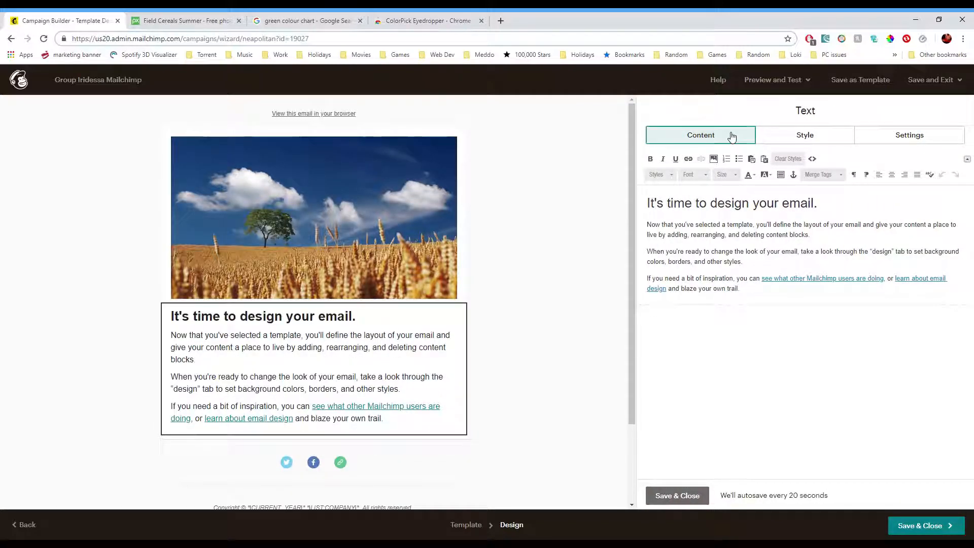
{"action": "left_click", "coordinate": [444, 210]}
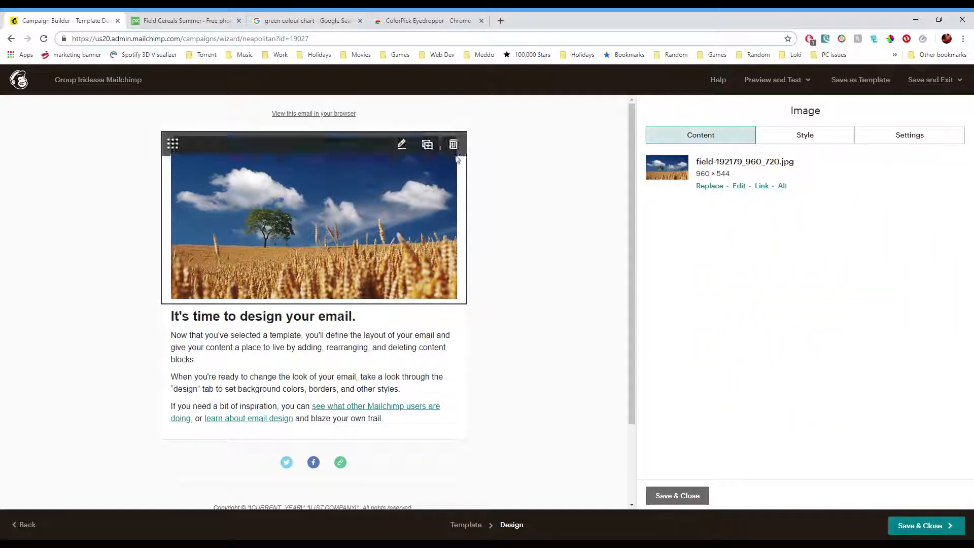
{"action": "left_click", "coordinate": [766, 84]}
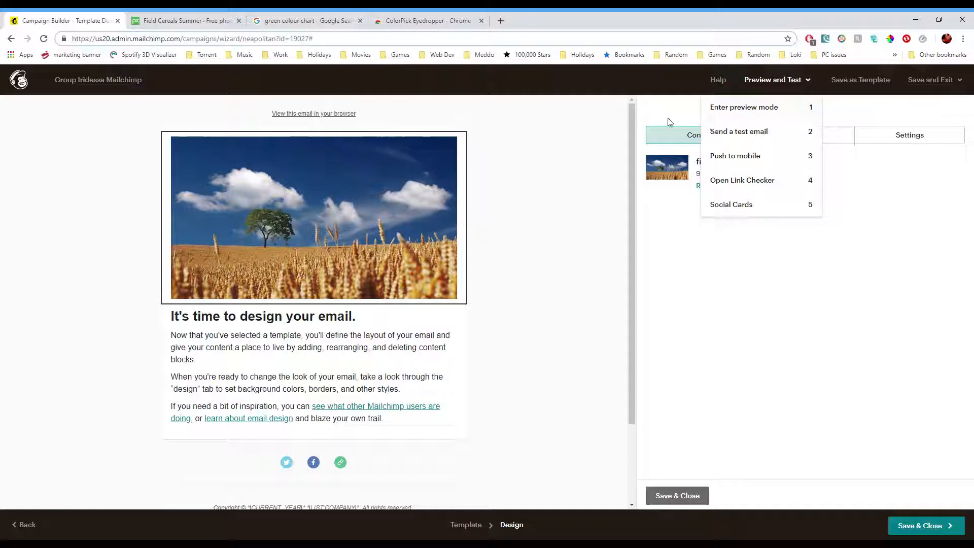
{"action": "left_click", "coordinate": [675, 496]}
{"action": "mouse_move", "coordinate": [684, 240]}
{"action": "left_mouse_down"}
{"action": "mouse_move", "coordinate": [717, 316]}
{"action": "mouse_move", "coordinate": [411, 352]}
{"action": "mouse_move", "coordinate": [692, 246]}
{"action": "mouse_move", "coordinate": [686, 233]}
{"action": "left_mouse_up"}
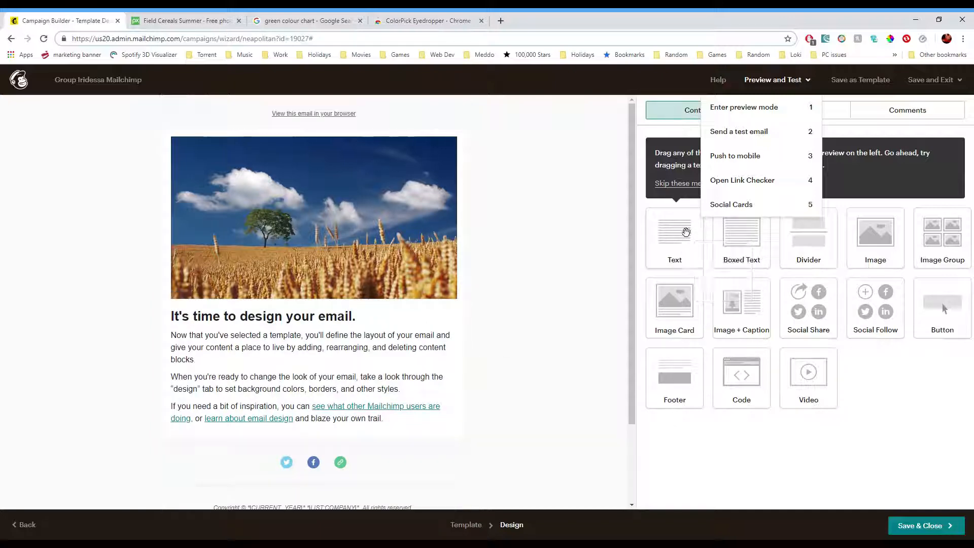
- Open the text block below the image and replace its heading with "MailChimp Training"
{"action": "left_click", "coordinate": [327, 375]}
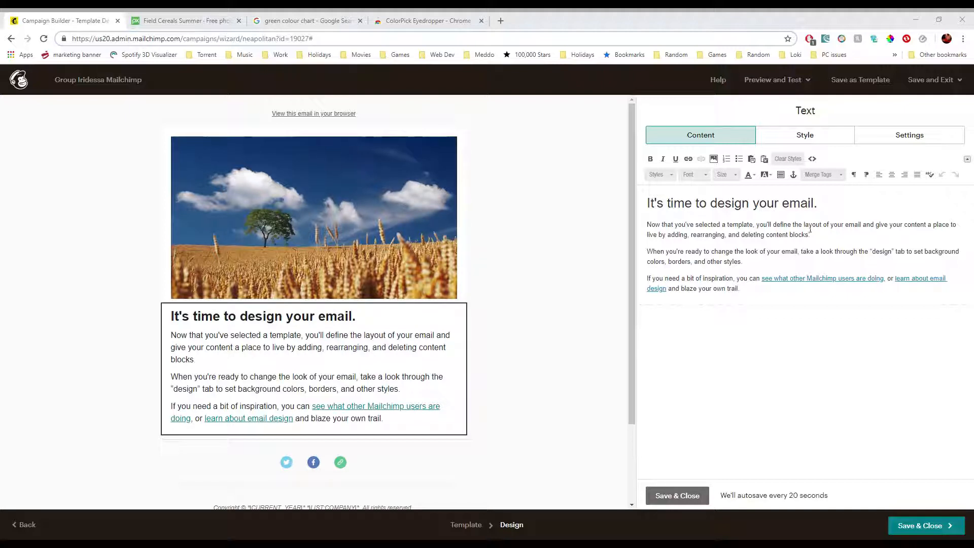
{"action": "left_click_drag", "start_coordinate": [826, 204], "coordinate": [599, 217]}
{"action": "key", "text": "ctrl+b"}
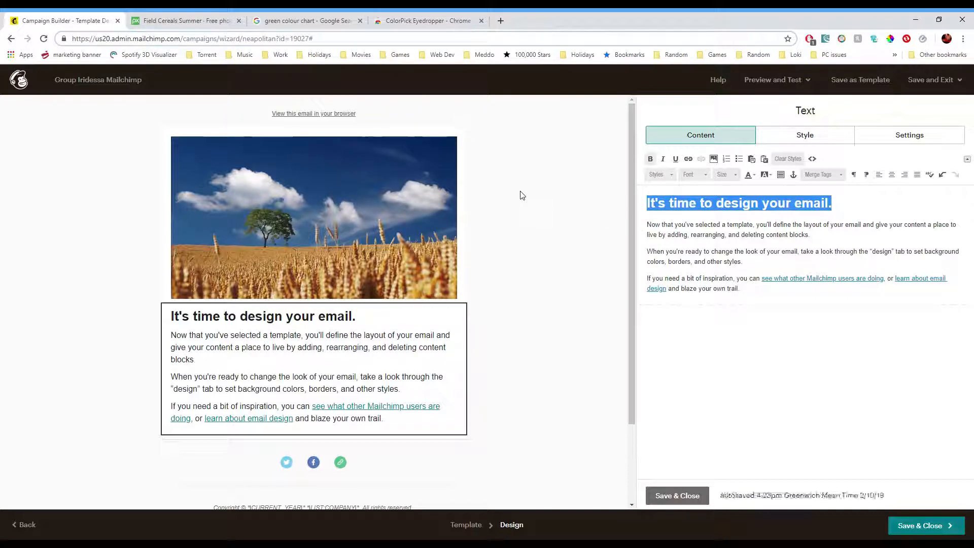
{"action": "type", "text": "https://cdn.pixabay.com/photo/2013/10/07/18/06/field-192179_960_720.jpg"}
{"action": "key", "text": "ctrl+z"}
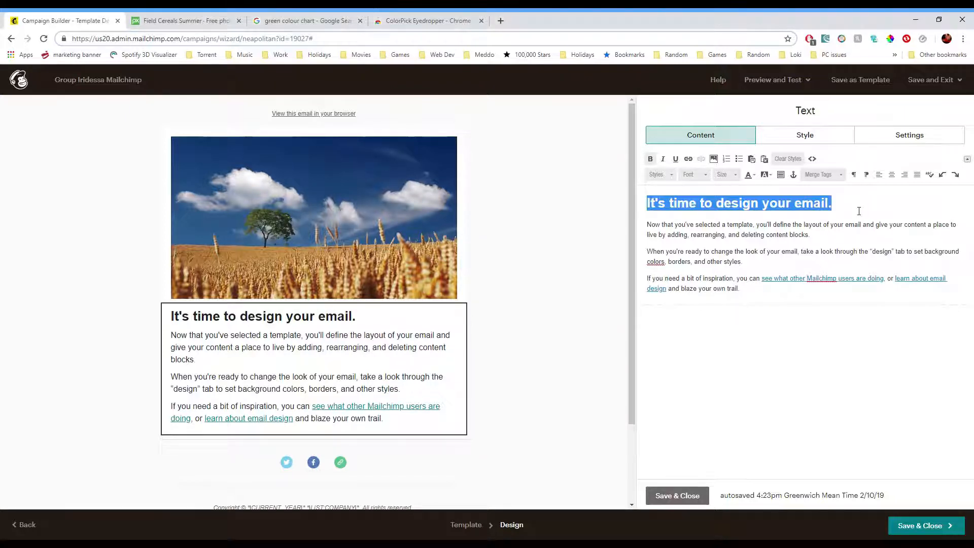
{"action": "key", "text": "BackSpace"}
{"action": "type", "text": "MailChimp Training"}
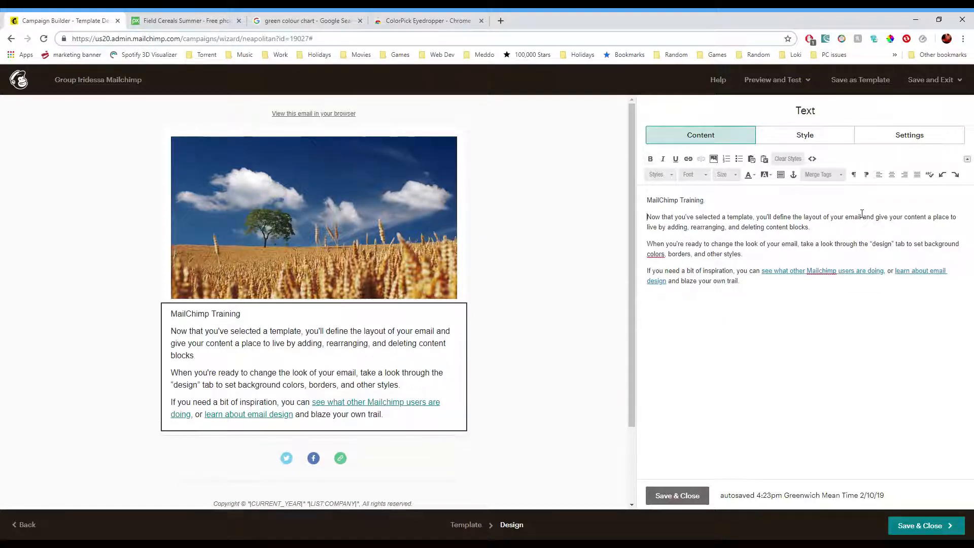
- Make the "MailChimp Training" heading bold and set its font size to 24
{"action": "left_click_drag", "start_coordinate": [705, 200], "coordinate": [614, 197]}
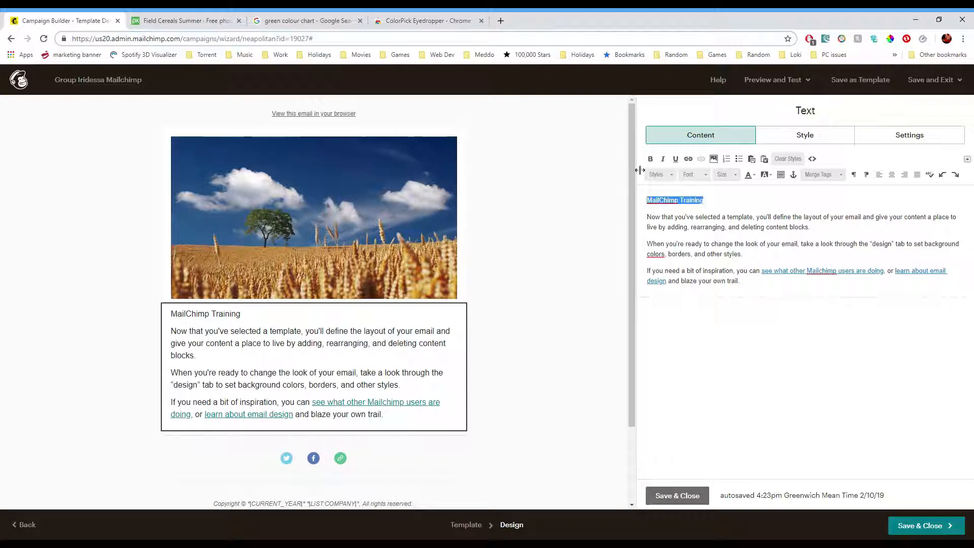
{"action": "left_click", "coordinate": [650, 159]}
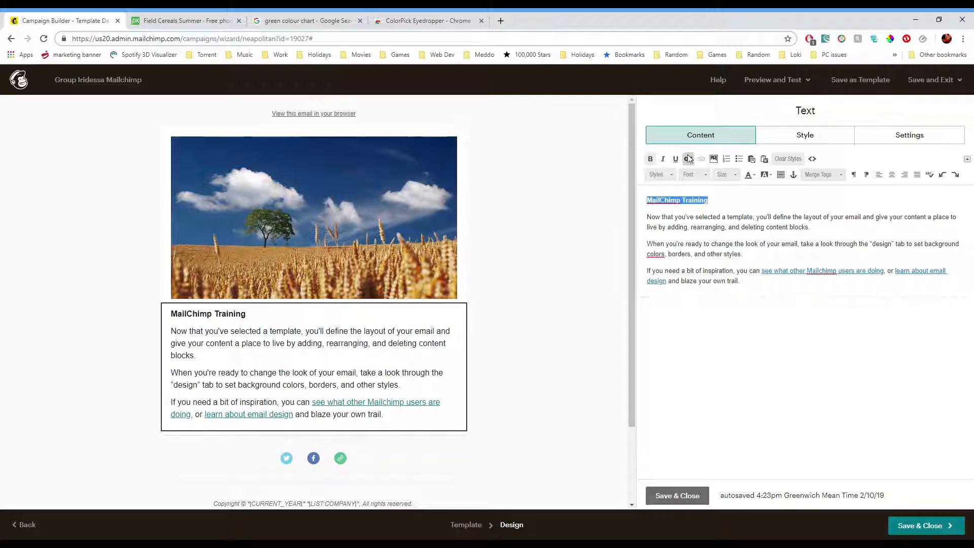
{"action": "left_click", "coordinate": [705, 175]}
{"action": "left_click", "coordinate": [732, 175]}
{"action": "scroll", "coordinate": [746, 244], "scroll_direction": "down", "scroll_amount": 2}
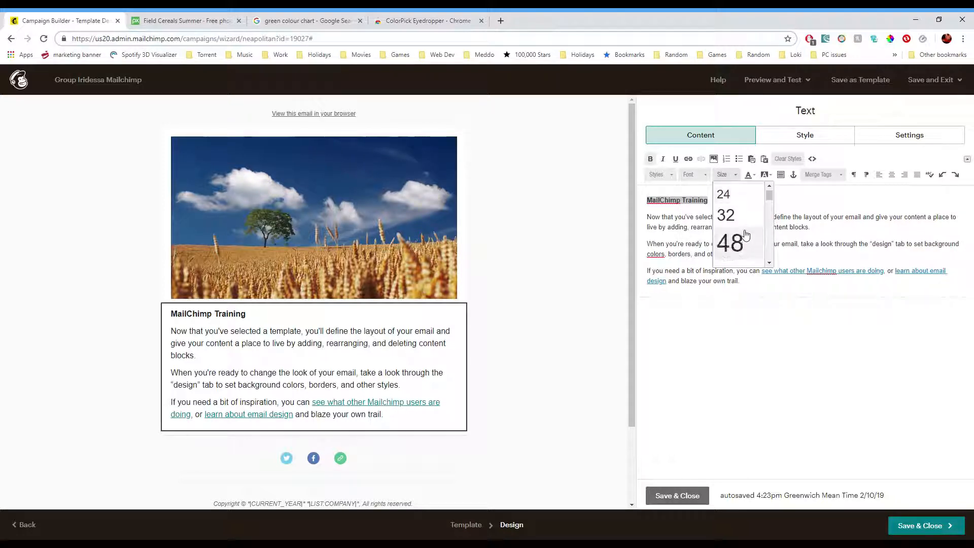
{"action": "left_click", "coordinate": [742, 196]}
{"action": "left_click", "coordinate": [767, 214]}
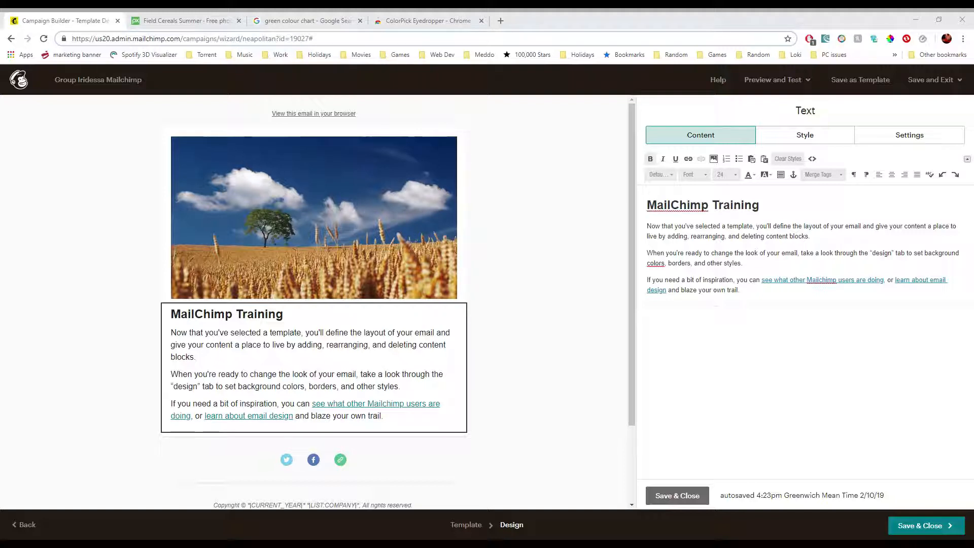
- Paste the new body text over the placeholder paragraphs and save the text block
{"action": "left_click_drag", "start_coordinate": [746, 290], "coordinate": [642, 227]}
{"action": "type", "text": "Hi all, this is my simple training for Mailchimp.  There's so much that MailChimp can offer but let's start by just getting a simple email out.  The image below are some of Group Iridessa  Alana, Sarah C, Vikki, Ellouise, Amber and myself!  Thank you all for sharing.  Sarah X"}
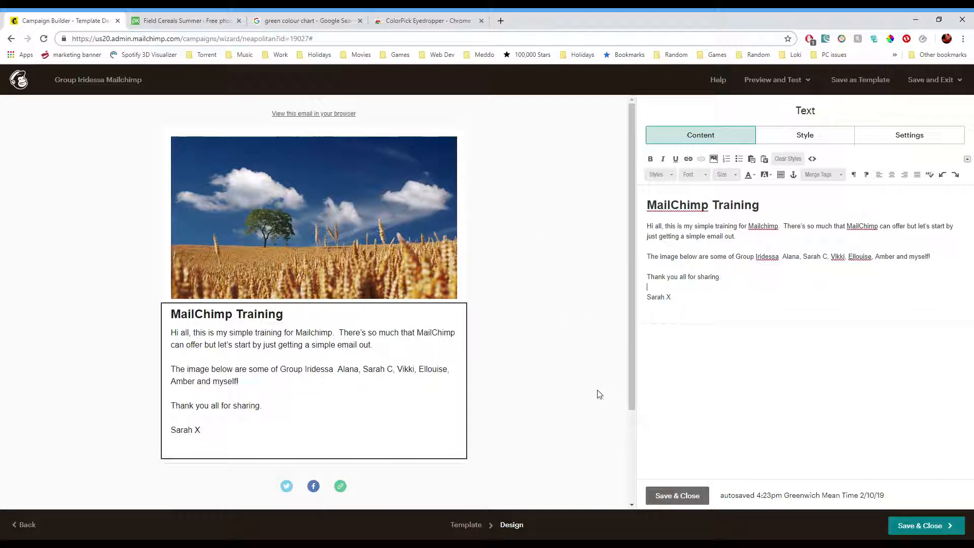
{"action": "scroll", "coordinate": [563, 399], "scroll_direction": "down", "scroll_amount": 3}
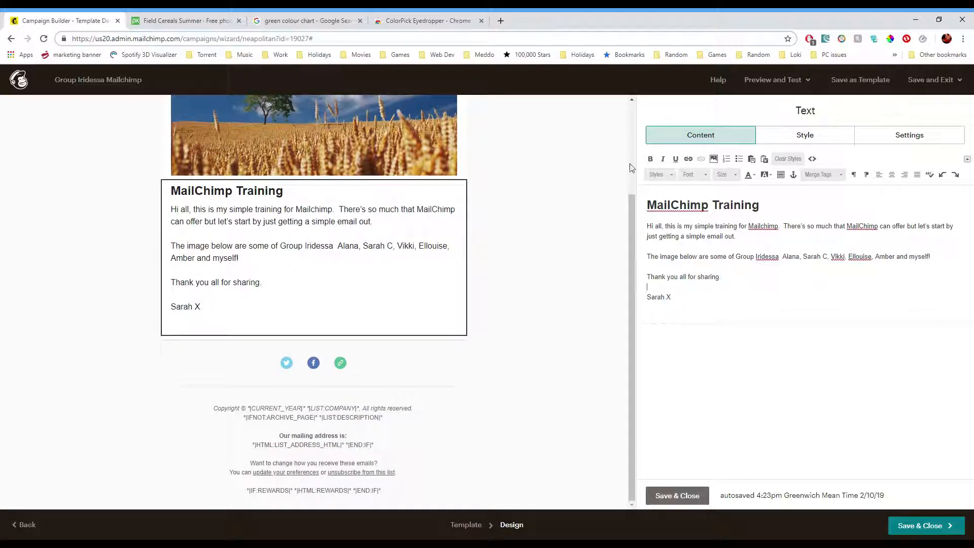
{"action": "left_click", "coordinate": [683, 502]}
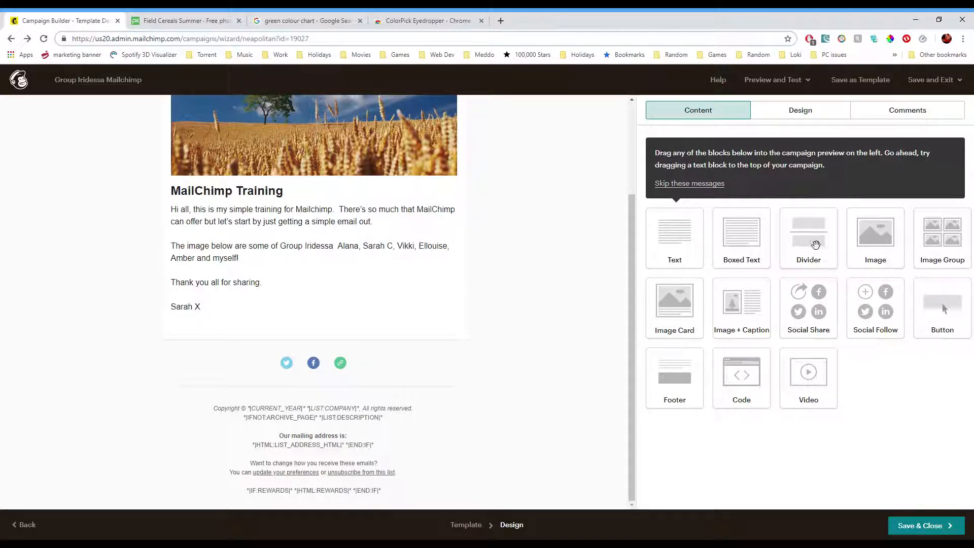
- Add an image block below the text, upload the collage photo, and resize it to 1200 px wide before saving
{"action": "left_click_drag", "start_coordinate": [885, 243], "coordinate": [251, 356]}
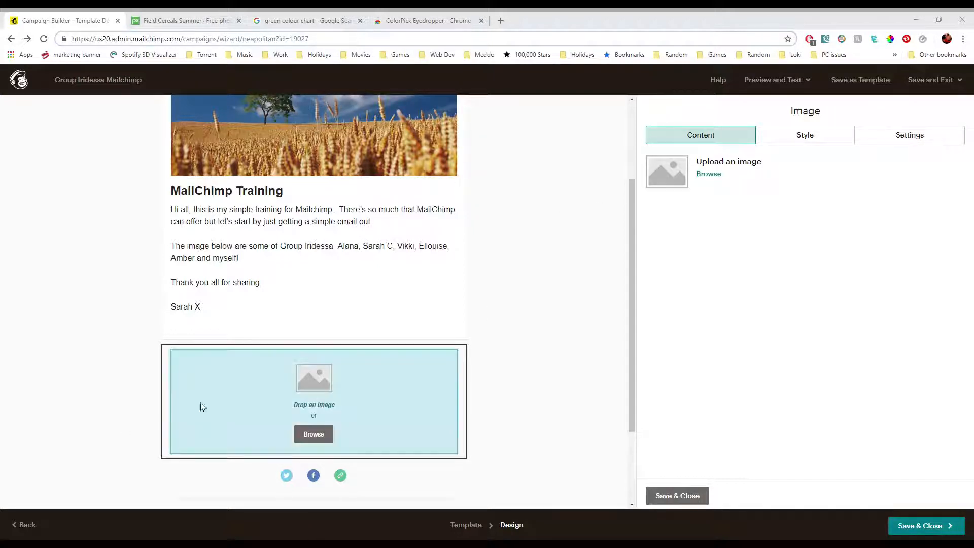
{"action": "left_click_drag", "start_coordinate": [226, 401], "coordinate": [224, 396]}
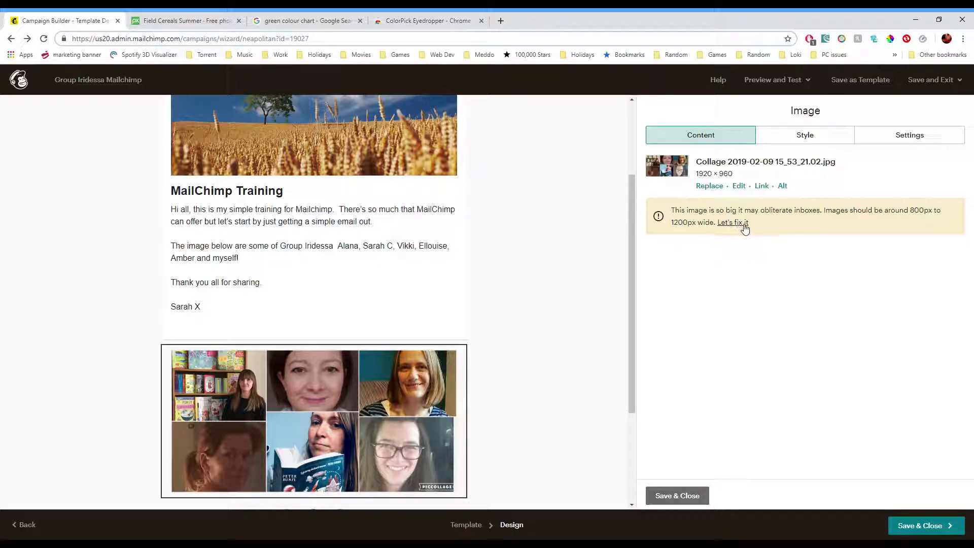
{"action": "left_click", "coordinate": [739, 226]}
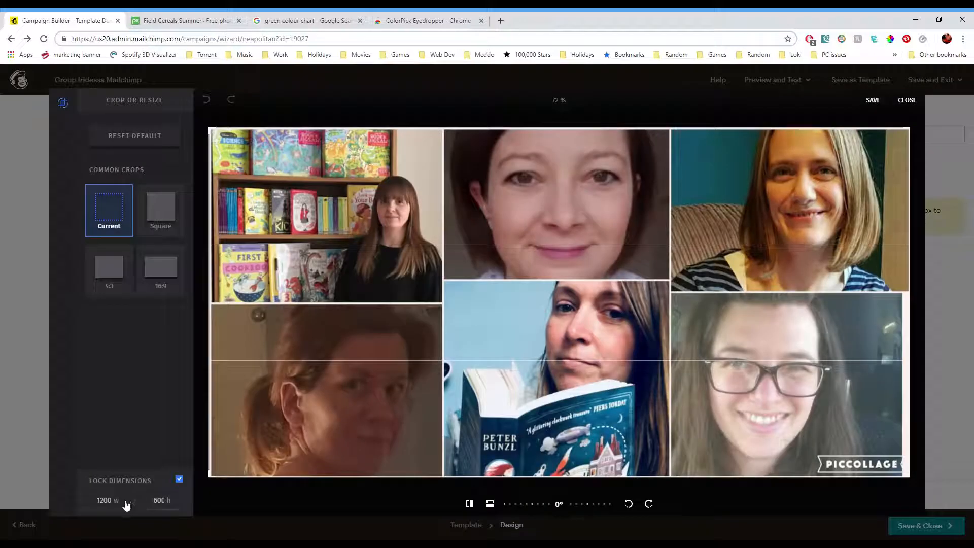
{"action": "left_click", "coordinate": [179, 480]}
{"action": "left_click", "coordinate": [178, 480]}
{"action": "type", "text": "1200"}
{"action": "key", "text": "Tab"}
{"action": "left_click", "coordinate": [873, 100]}
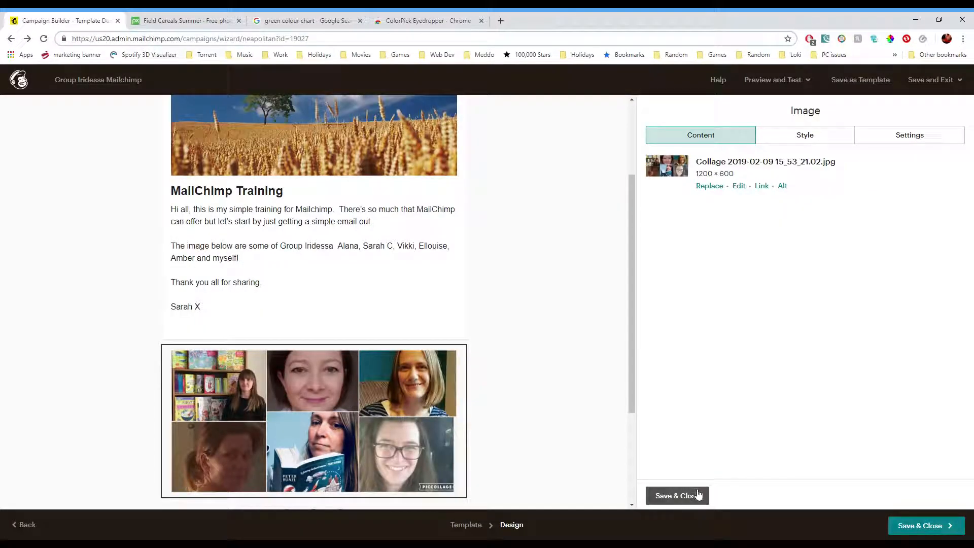
{"action": "left_click", "coordinate": [698, 494]}
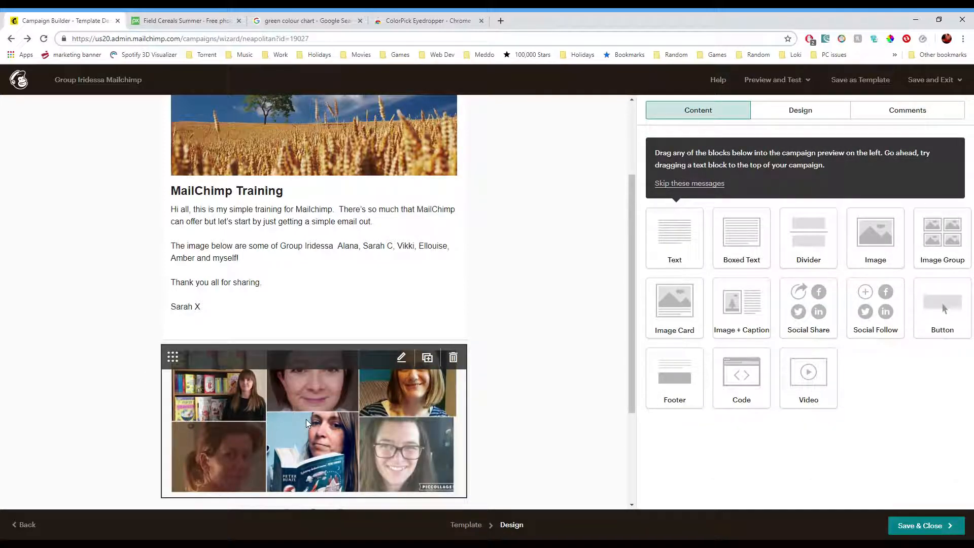
- Open the social follow block and remove the Twitter service
{"action": "scroll", "coordinate": [542, 314], "scroll_direction": "down", "scroll_amount": 3}
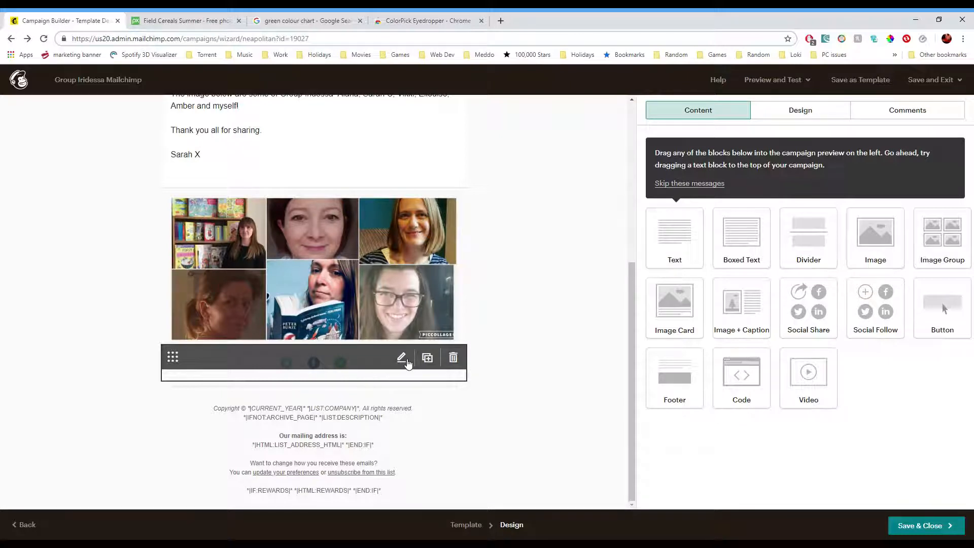
{"action": "left_click", "coordinate": [401, 358]}
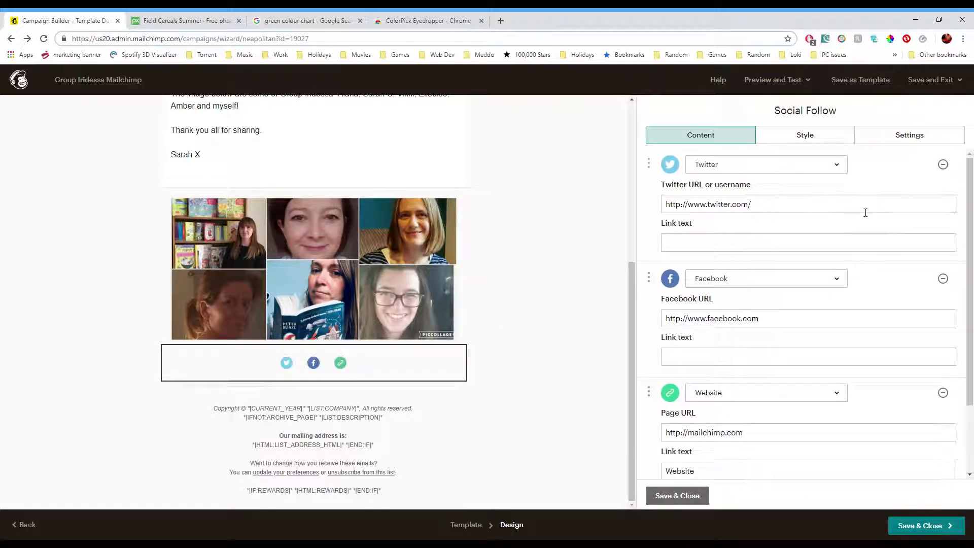
{"action": "scroll", "coordinate": [843, 241], "scroll_direction": "down", "scroll_amount": 3}
{"action": "scroll", "coordinate": [783, 307], "scroll_direction": "up", "scroll_amount": 3}
{"action": "left_click", "coordinate": [944, 165]}
{"action": "left_click", "coordinate": [797, 208]}
{"action": "type", "text": "/sno"}
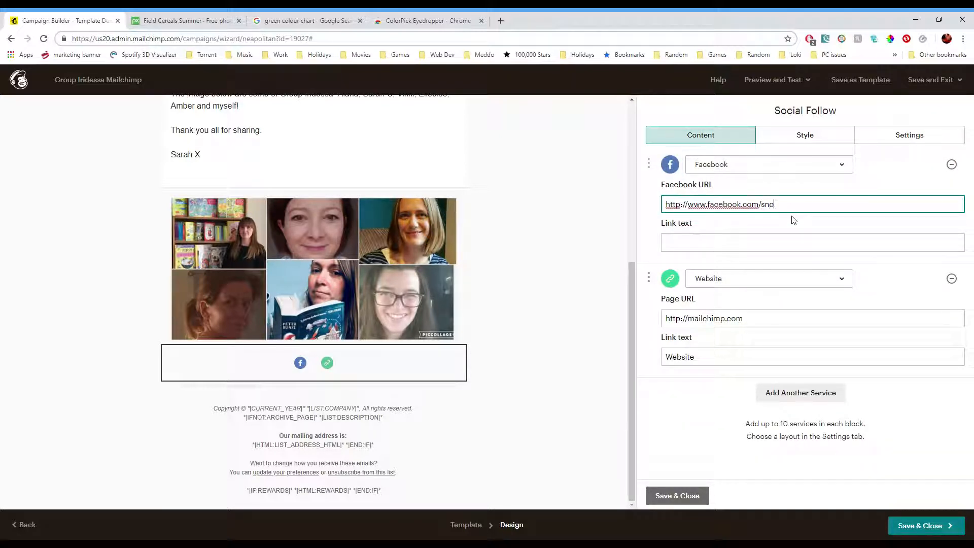
{"action": "type", "text": "oksbooks"}
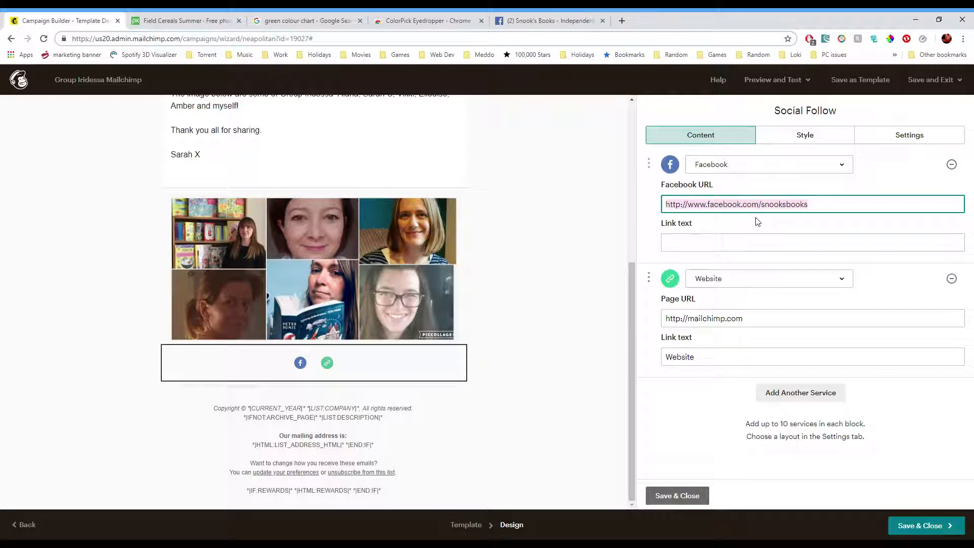
{"action": "left_click", "coordinate": [728, 244]}
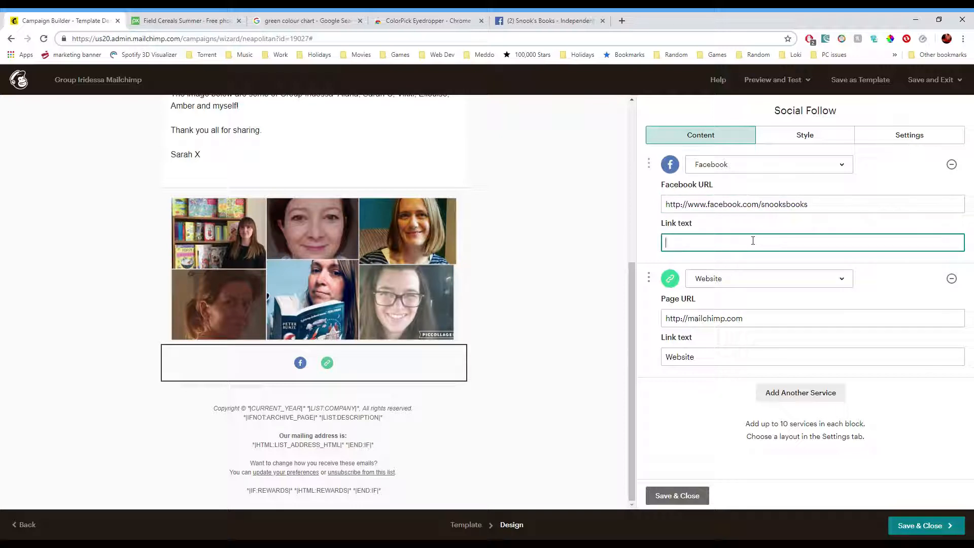
{"action": "type", "text": "nook's Books Facebook page"}
{"action": "key", "text": "Tab"}
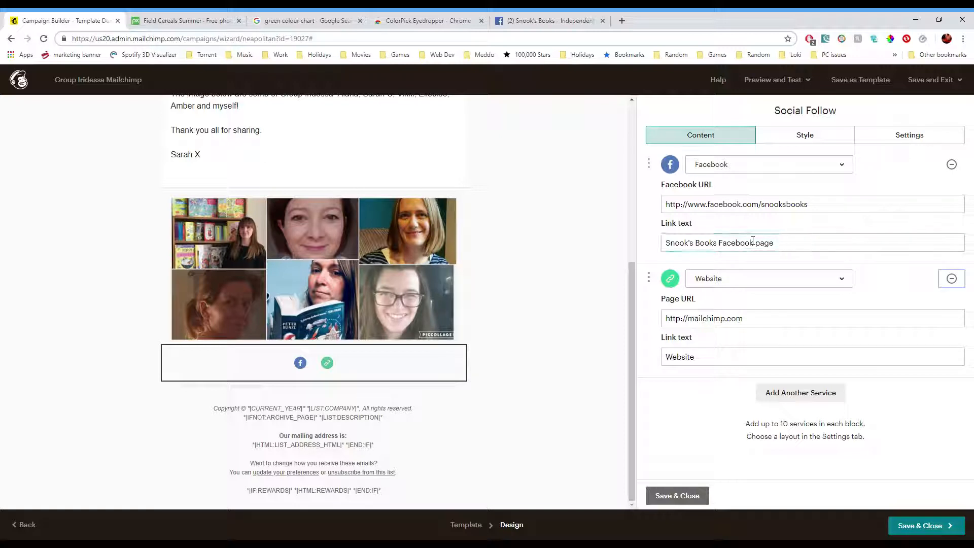
{"action": "left_click", "coordinate": [769, 284]}
{"action": "left_click", "coordinate": [757, 530]}
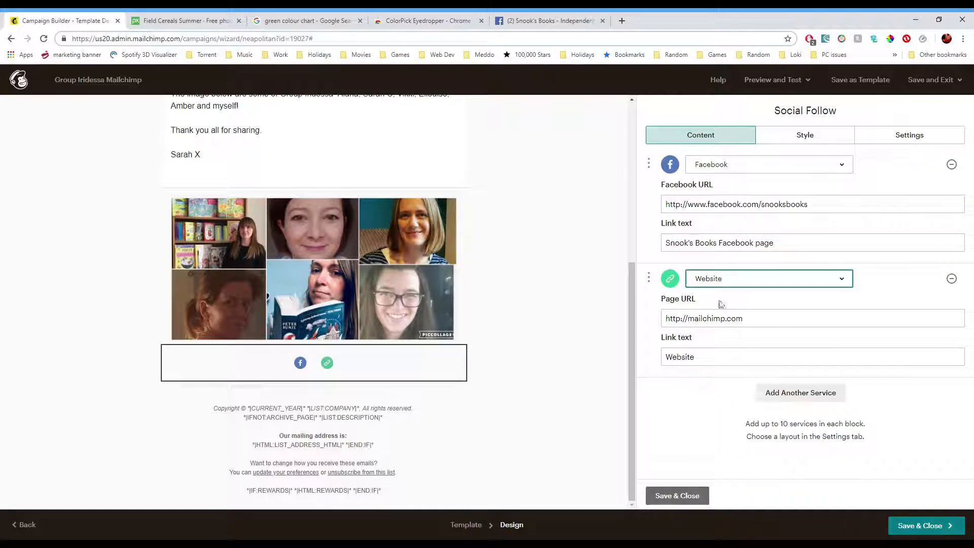
{"action": "left_click", "coordinate": [758, 318]}
{"action": "left_click_drag", "start_coordinate": [688, 325], "coordinate": [743, 321]}
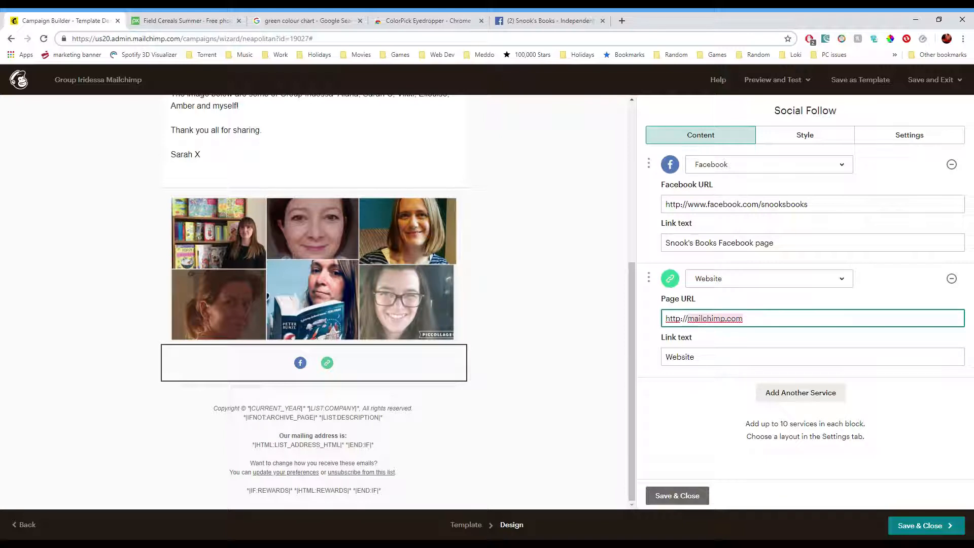
{"action": "type", "text": "www.snooksbooks.co"}
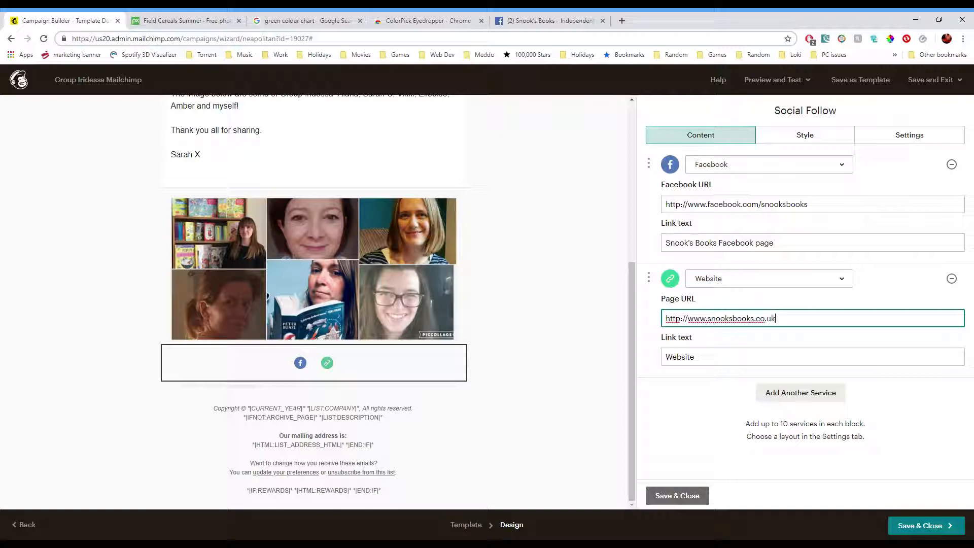
{"action": "key", "text": "Tab"}
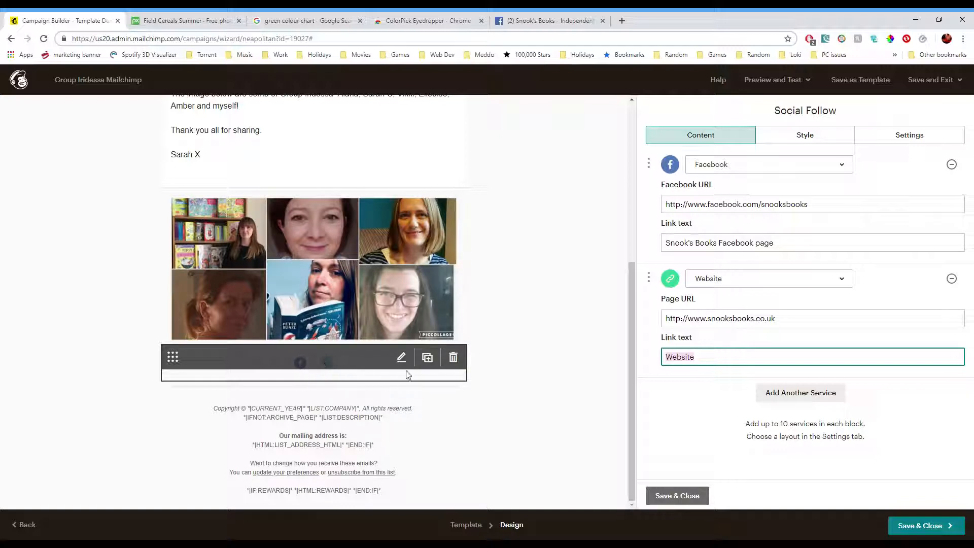
{"action": "left_click", "coordinate": [862, 486]}
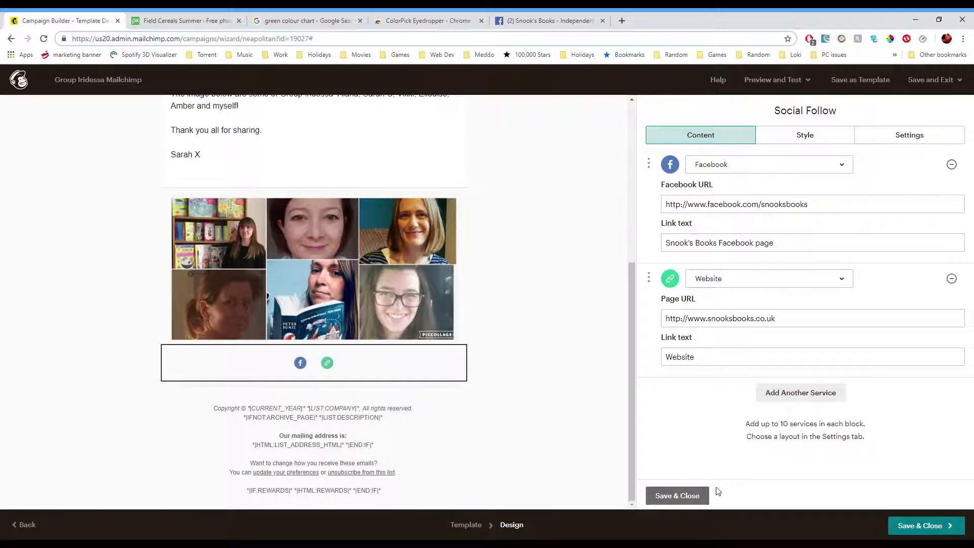
{"action": "left_click", "coordinate": [683, 496]}
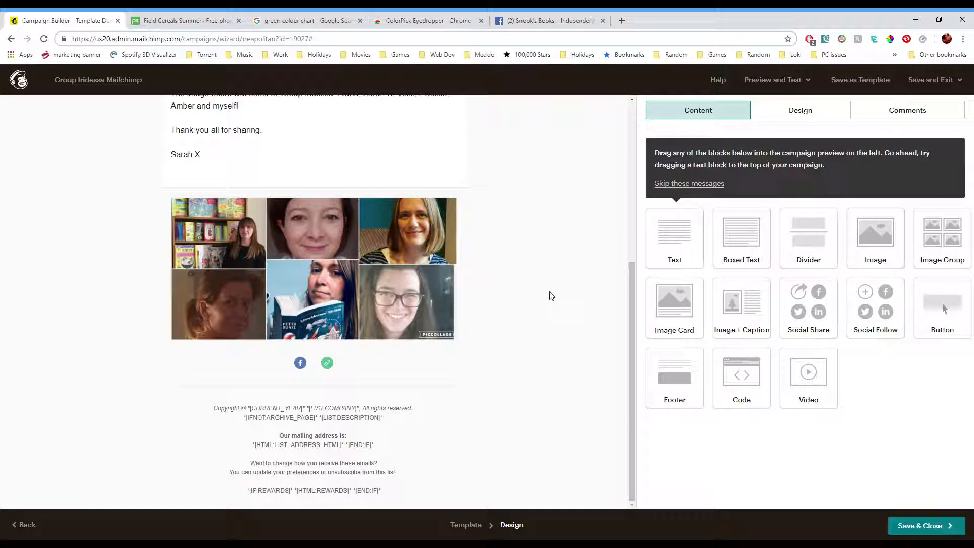
- Open the footer and delete the mailing address lines and the rewards merge tag line
{"action": "mouse_move", "coordinate": [412, 415]}
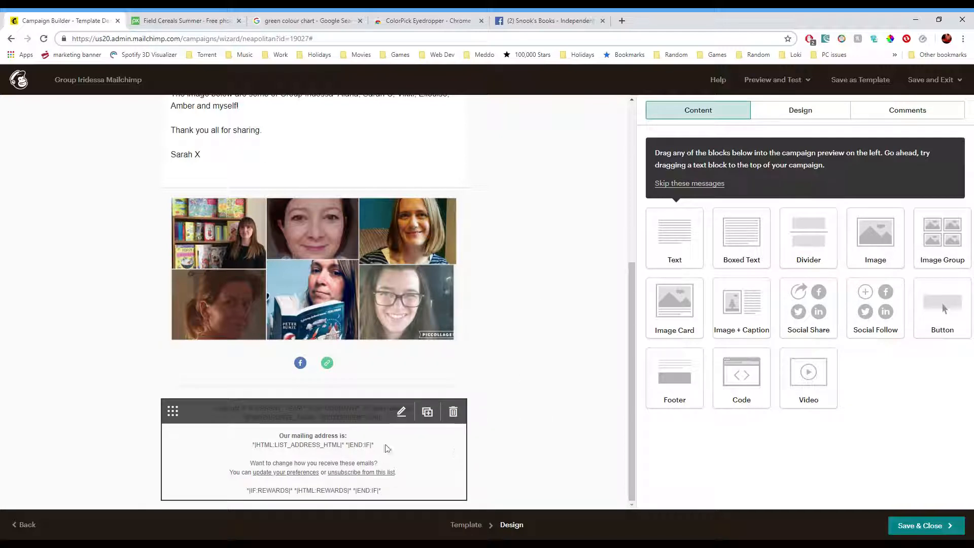
{"action": "left_click_drag", "start_coordinate": [695, 394], "coordinate": [665, 368]}
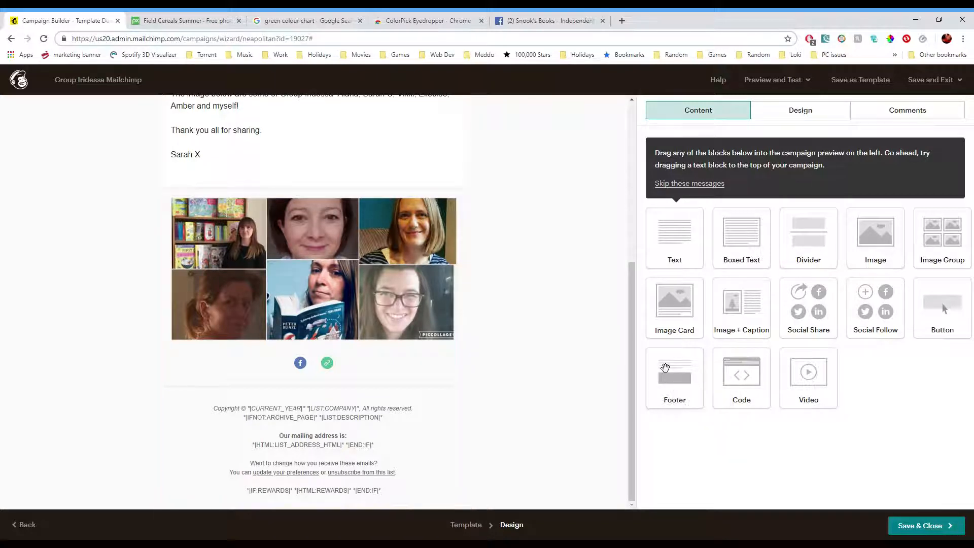
{"action": "mouse_move", "coordinate": [366, 435]}
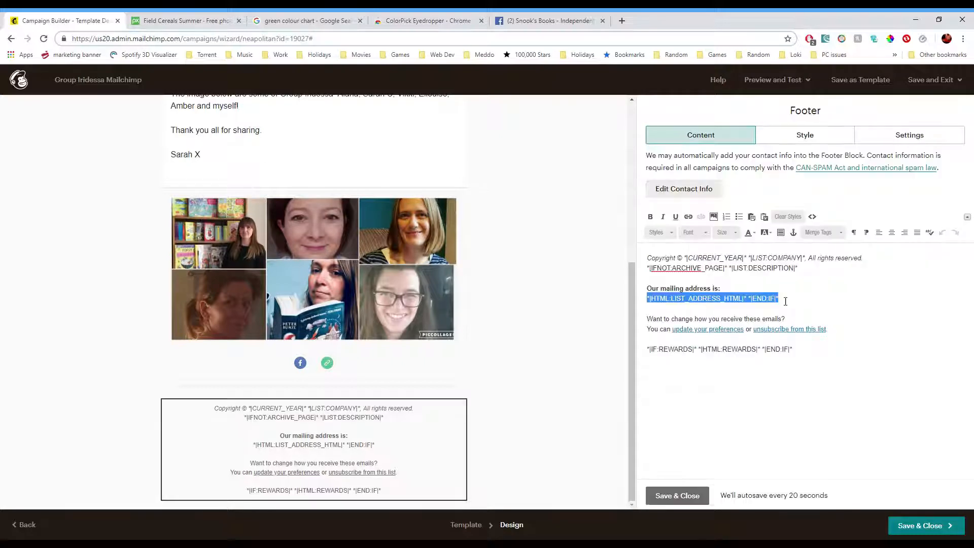
{"action": "left_click_drag", "start_coordinate": [793, 303], "coordinate": [487, 296]}
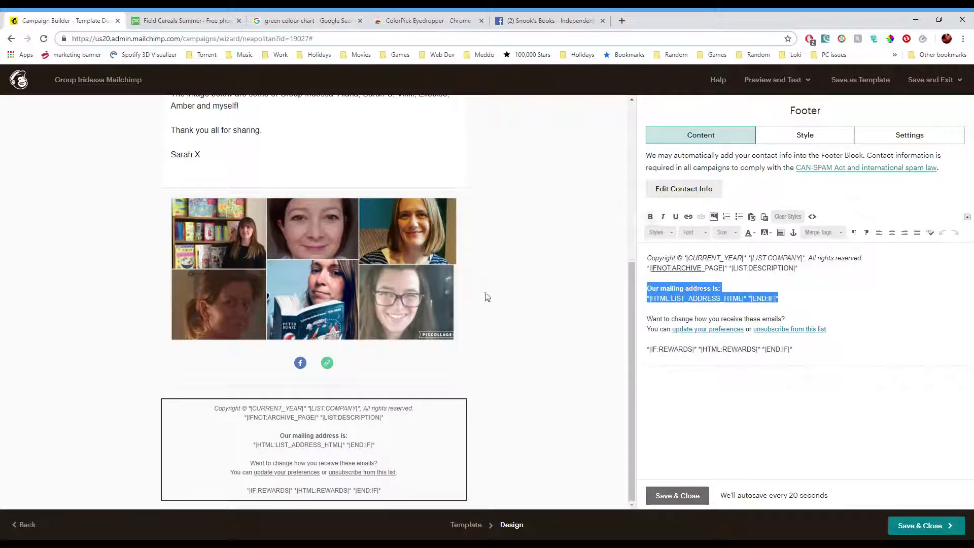
{"action": "key", "text": "Delete"}
{"action": "key", "text": "Delete"}
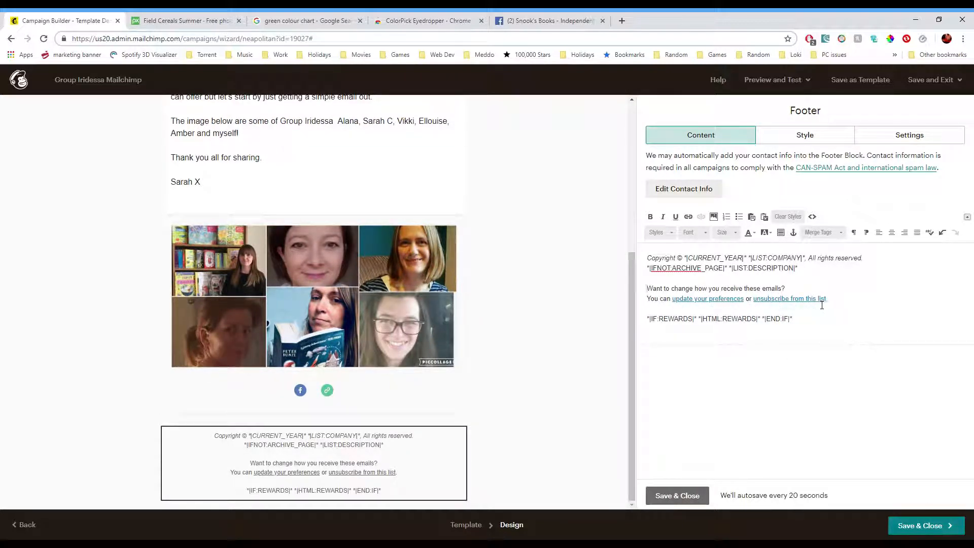
{"action": "left_click_drag", "start_coordinate": [818, 317], "coordinate": [596, 326]}
{"action": "key", "text": "Delete"}
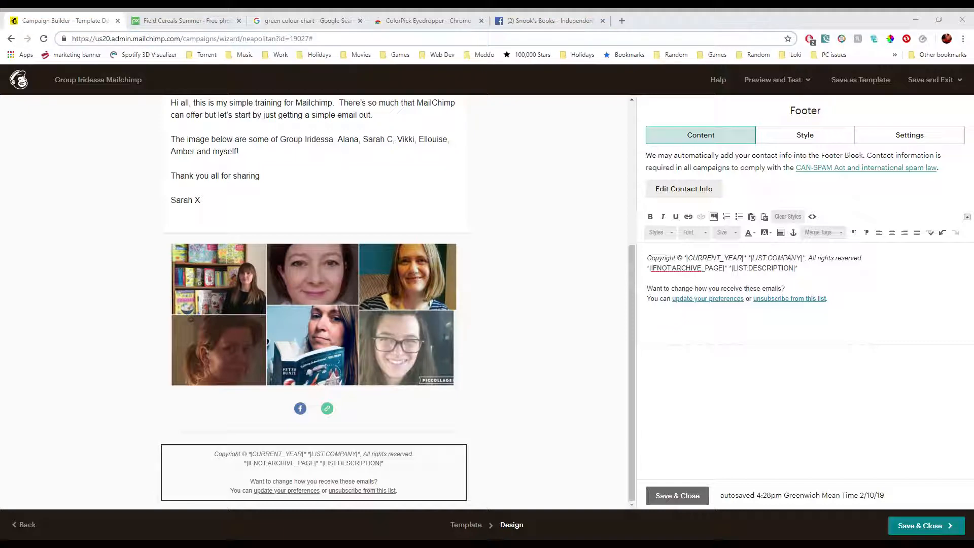
- Open the list contact information and review the permission reminder and contact details before closing it
{"action": "left_click", "coordinate": [695, 191]}
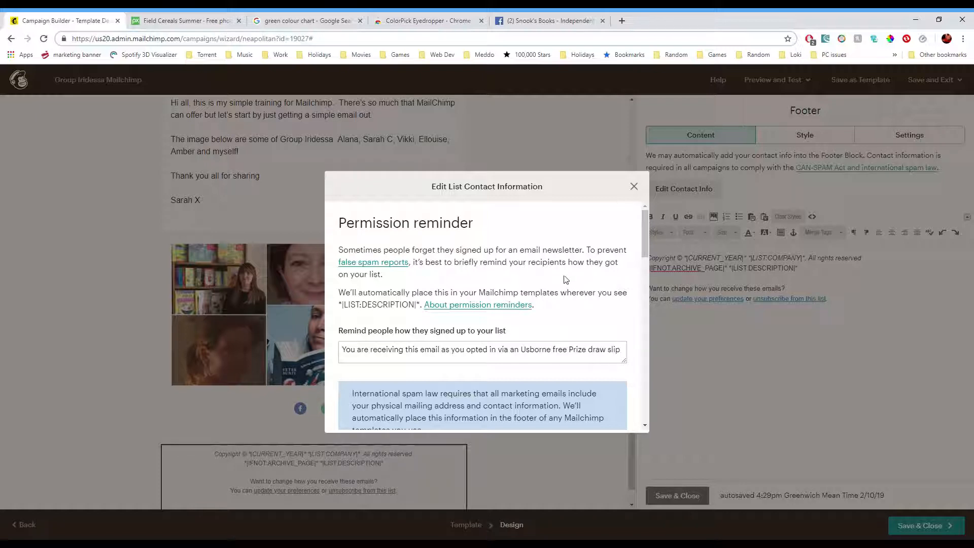
{"action": "scroll", "coordinate": [572, 289], "scroll_direction": "down", "scroll_amount": 1}
{"action": "scroll", "coordinate": [572, 290], "scroll_direction": "up", "scroll_amount": 1}
{"action": "scroll", "coordinate": [607, 287], "scroll_direction": "down", "scroll_amount": 5}
{"action": "scroll", "coordinate": [606, 295], "scroll_direction": "down", "scroll_amount": 2}
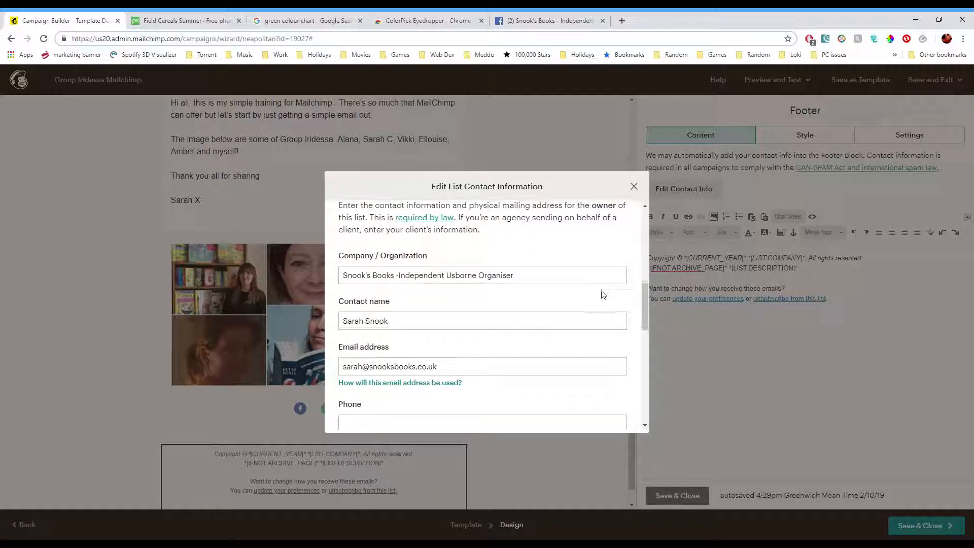
{"action": "scroll", "coordinate": [600, 297], "scroll_direction": "down", "scroll_amount": 1}
{"action": "scroll", "coordinate": [604, 305], "scroll_direction": "up", "scroll_amount": 8}
{"action": "left_click_drag", "start_coordinate": [624, 360], "coordinate": [822, 409]}
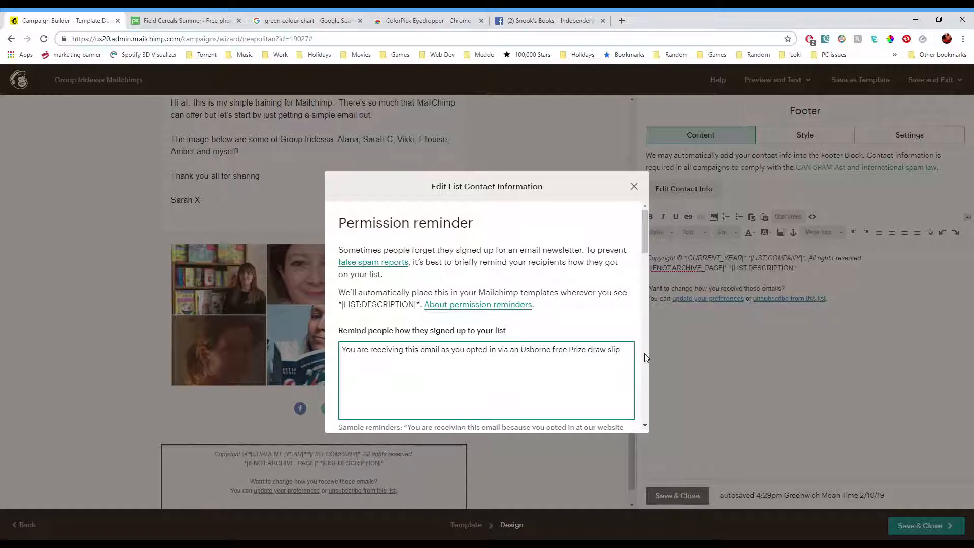
{"action": "scroll", "coordinate": [606, 319], "scroll_direction": "down", "scroll_amount": 5}
{"action": "scroll", "coordinate": [612, 324], "scroll_direction": "up", "scroll_amount": 4}
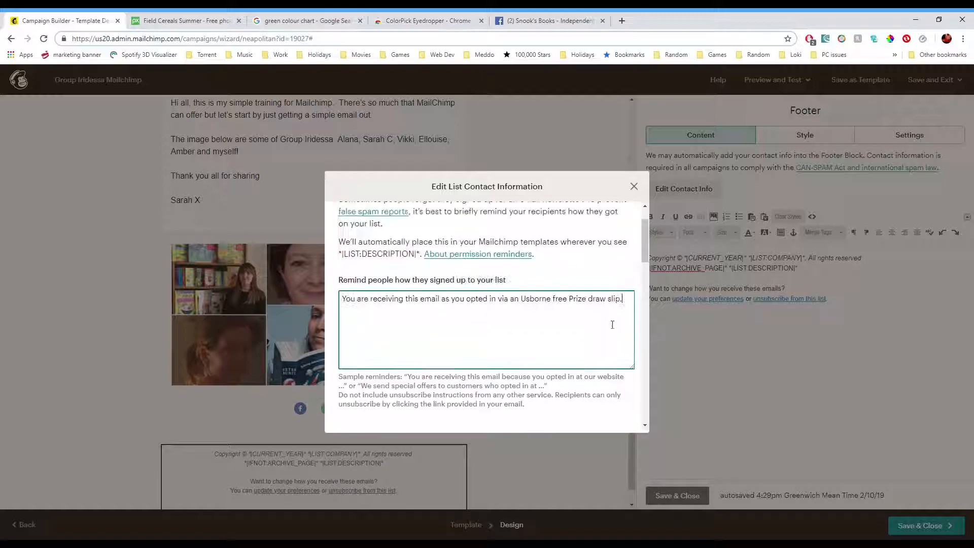
{"action": "left_click", "coordinate": [634, 186]}
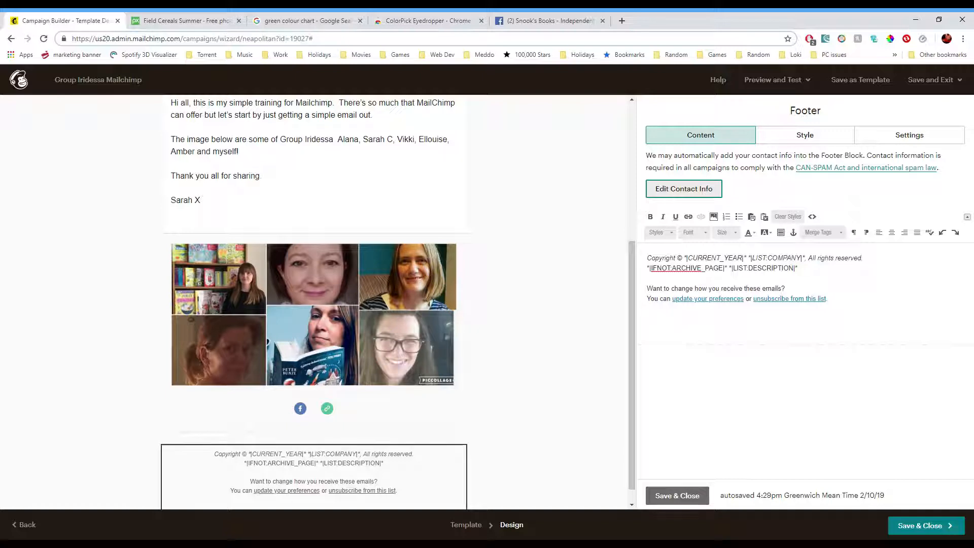
- Paste the website address and contact e-mail line at the end of the footer text and save the footer
{"action": "left_click", "coordinate": [839, 296]}
{"action": "key", "text": "ctrl+v"}
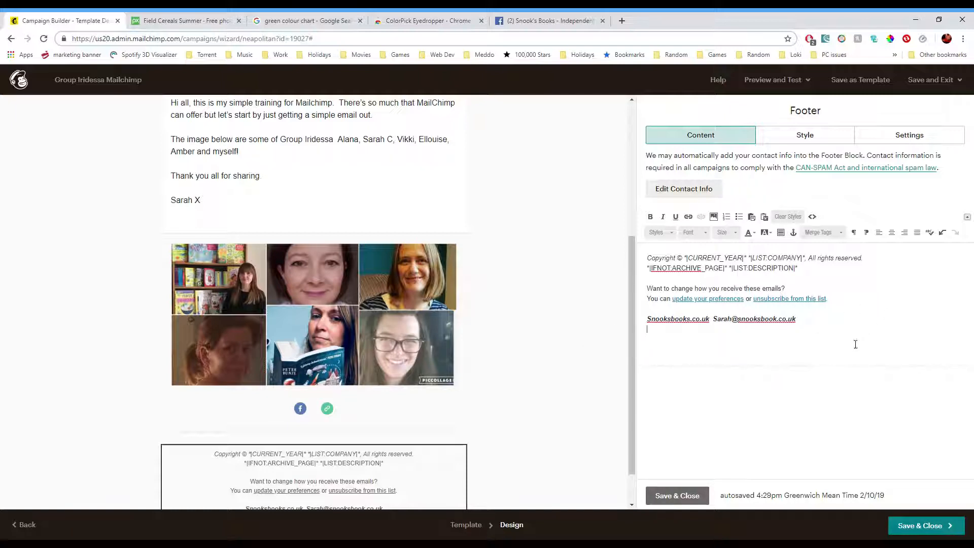
{"action": "scroll", "coordinate": [533, 353], "scroll_direction": "down", "scroll_amount": 1}
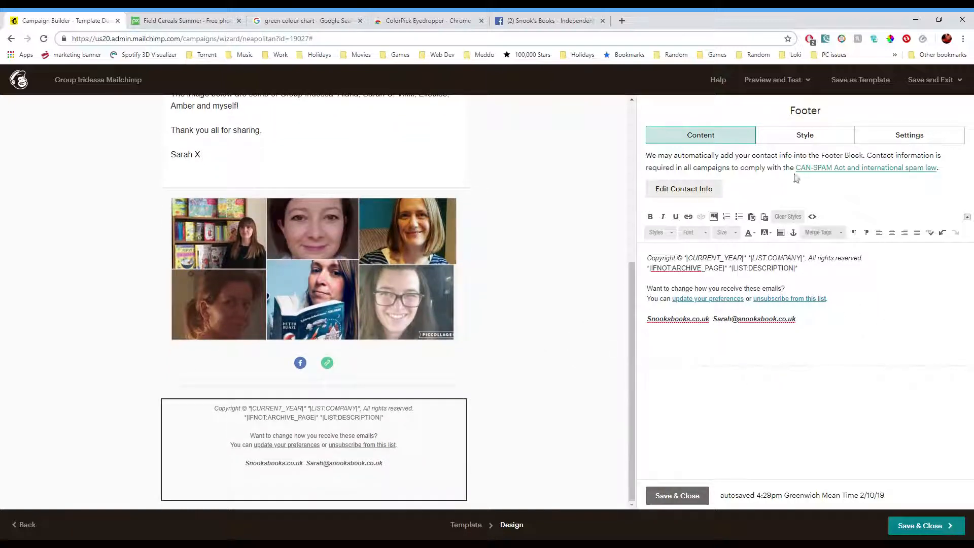
{"action": "left_click", "coordinate": [675, 498]}
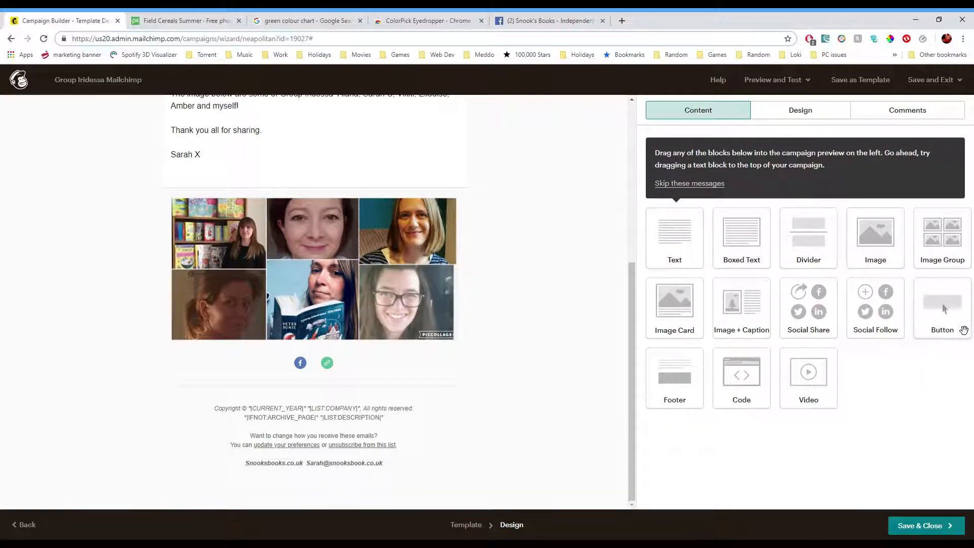
- Add a button block above the image group and set its text to "Previous Google Docs Training"
{"action": "left_click_drag", "start_coordinate": [951, 314], "coordinate": [303, 196]}
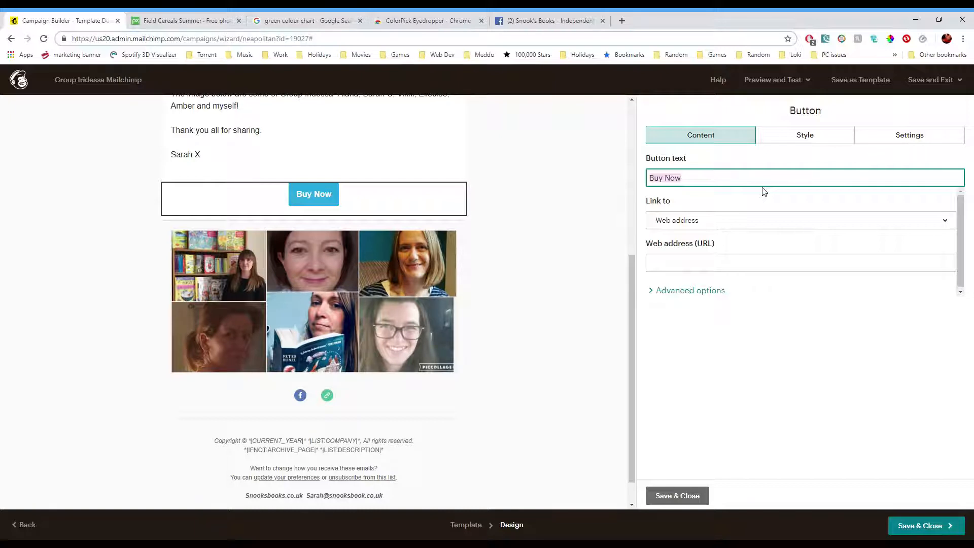
{"action": "type", "text": "P"}
{"action": "type", "text": "revious "}
{"action": "type", "text": "Google"}
{"action": "type", "text": " Doc"}
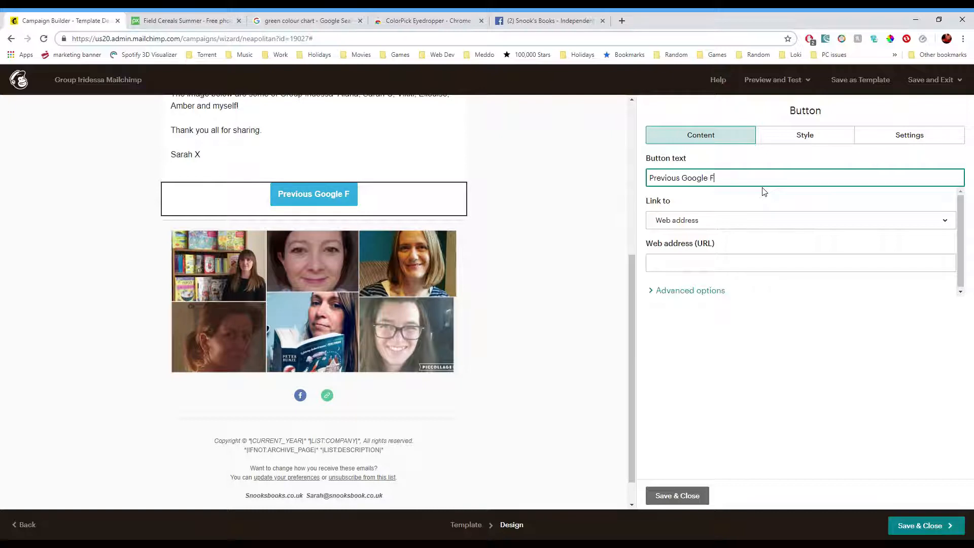
{"action": "key", "text": "BackSpace"}
{"action": "key", "text": "BackSpace"}
{"action": "type", "text": "pcs Training"}
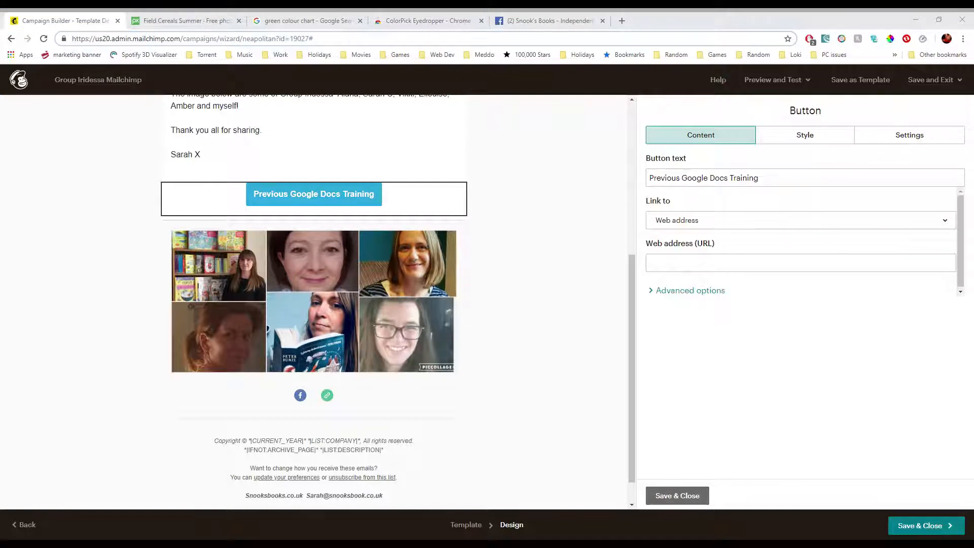
{"action": "left_click", "coordinate": [710, 266]}
{"action": "key", "text": "ctrl+v"}
{"action": "left_click", "coordinate": [766, 224]}
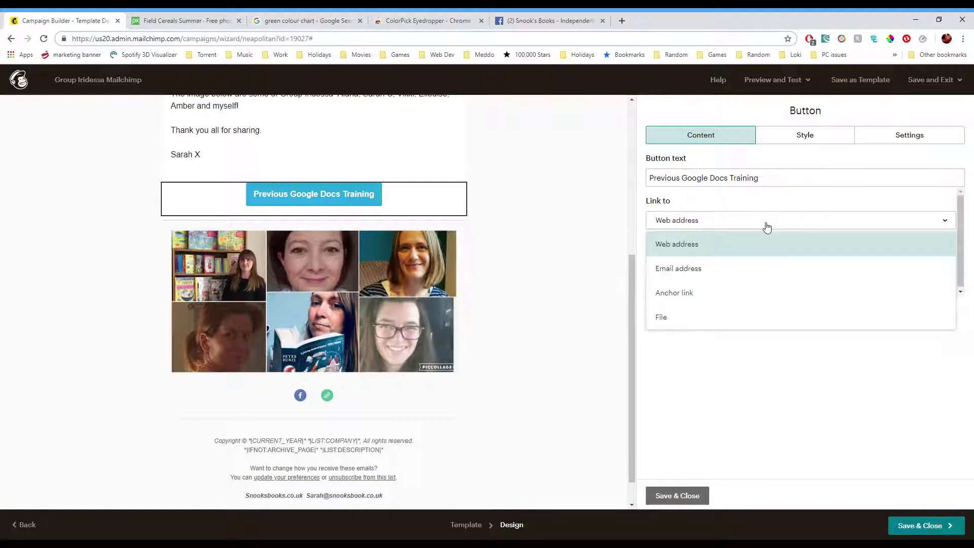
{"action": "left_click", "coordinate": [767, 227]}
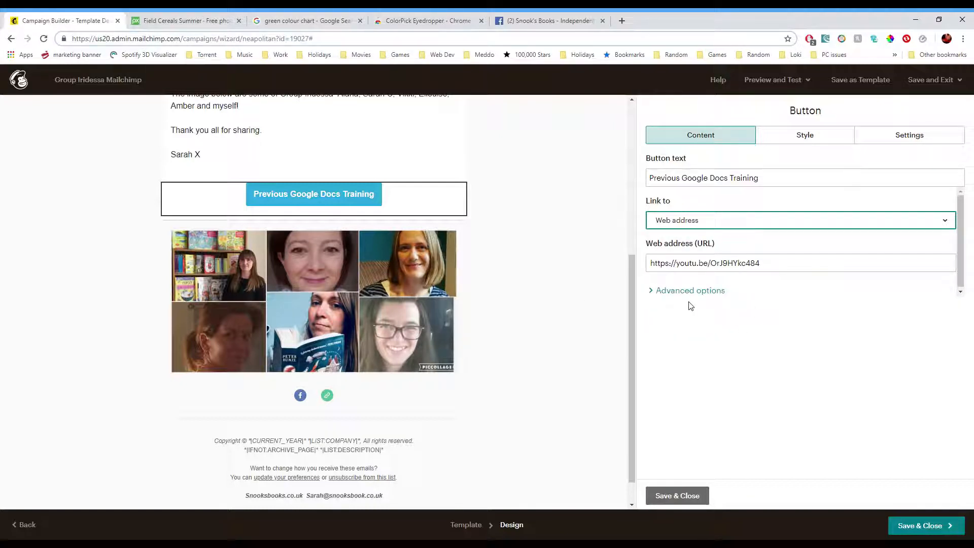
{"action": "left_click", "coordinate": [659, 294]}
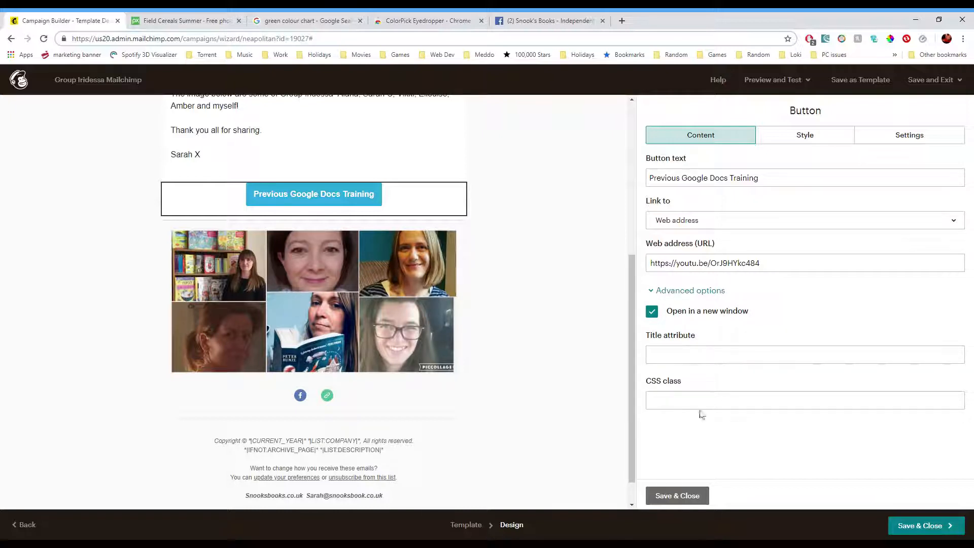
{"action": "left_click", "coordinate": [654, 291]}
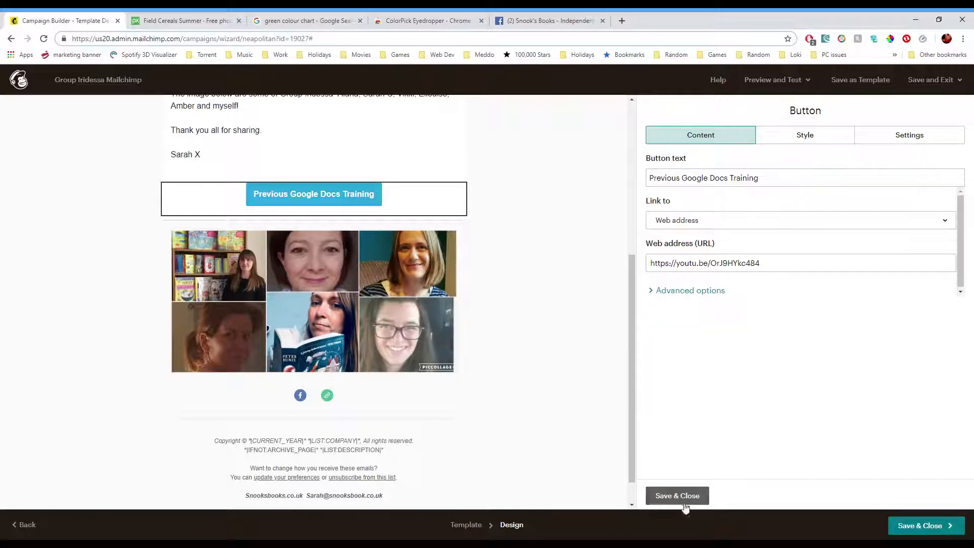
- Give the button a solid 1px border coloured #c91010
{"action": "left_click", "coordinate": [812, 139]}
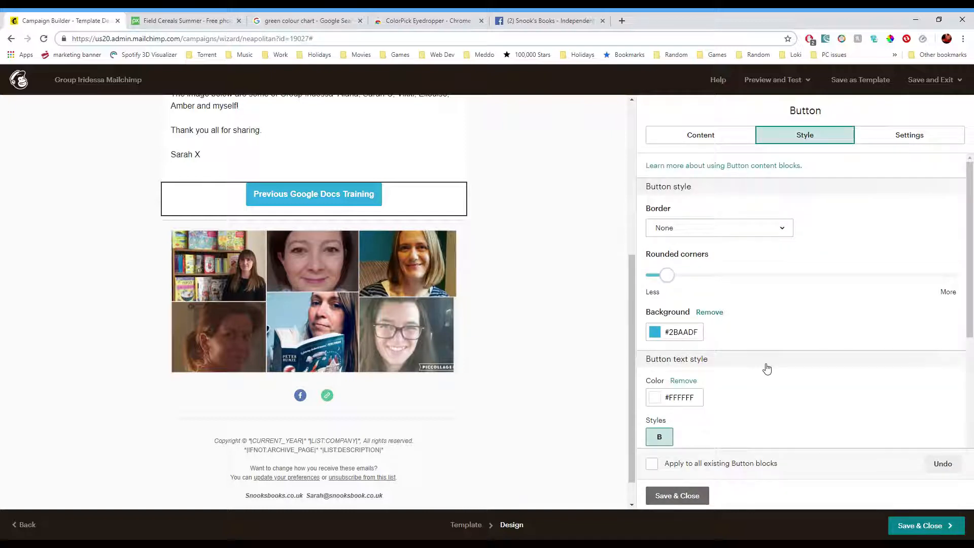
{"action": "left_click", "coordinate": [790, 234]}
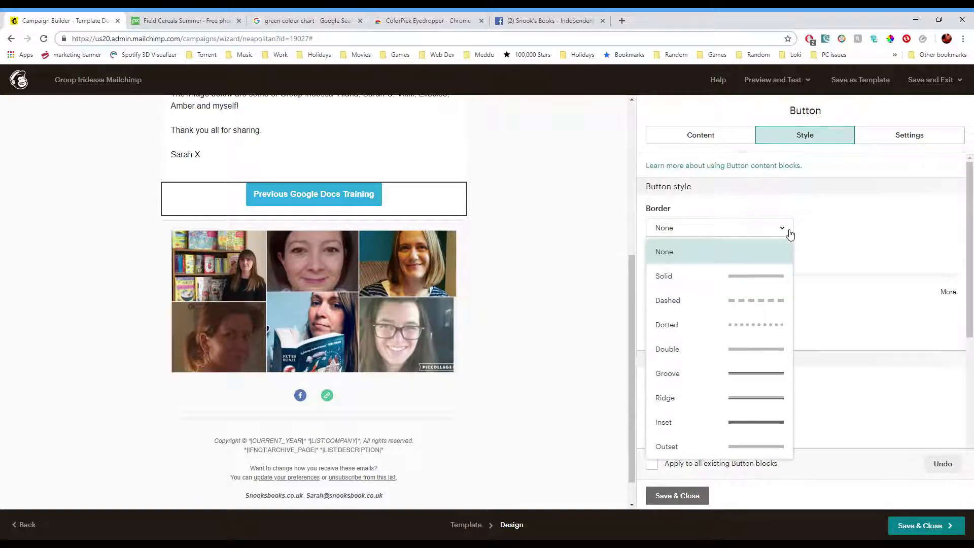
{"action": "left_click", "coordinate": [768, 277]}
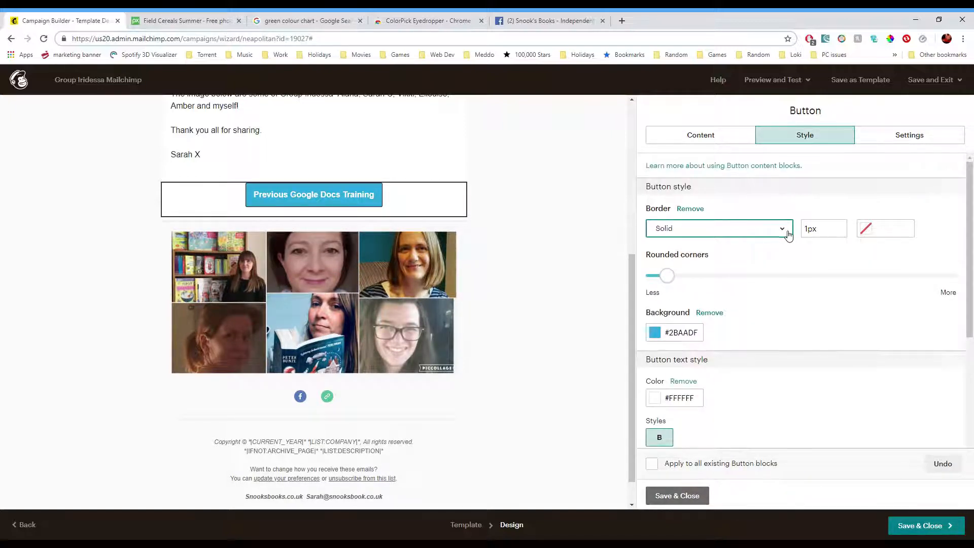
{"action": "left_click", "coordinate": [866, 233]}
{"action": "left_click_drag", "start_coordinate": [860, 261], "coordinate": [877, 246]}
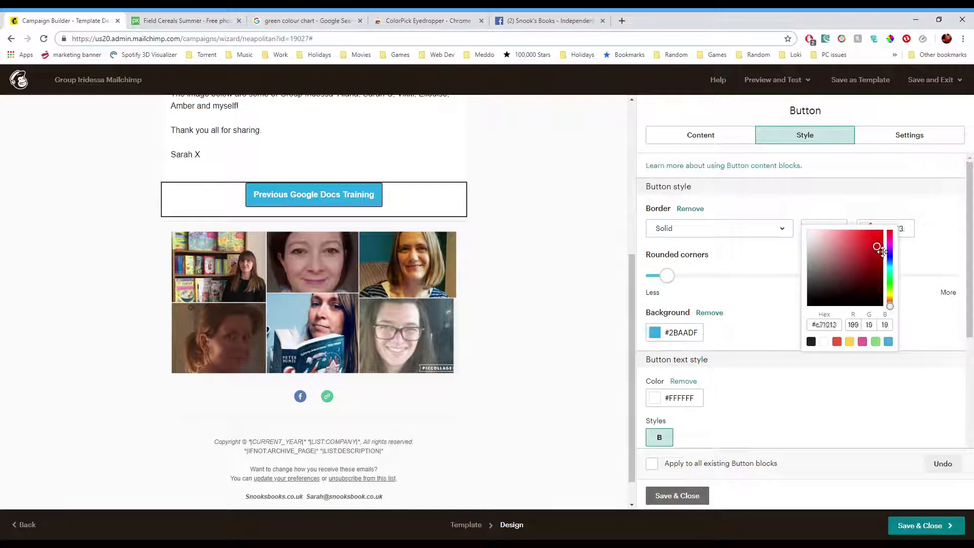
{"action": "left_click", "coordinate": [908, 269]}
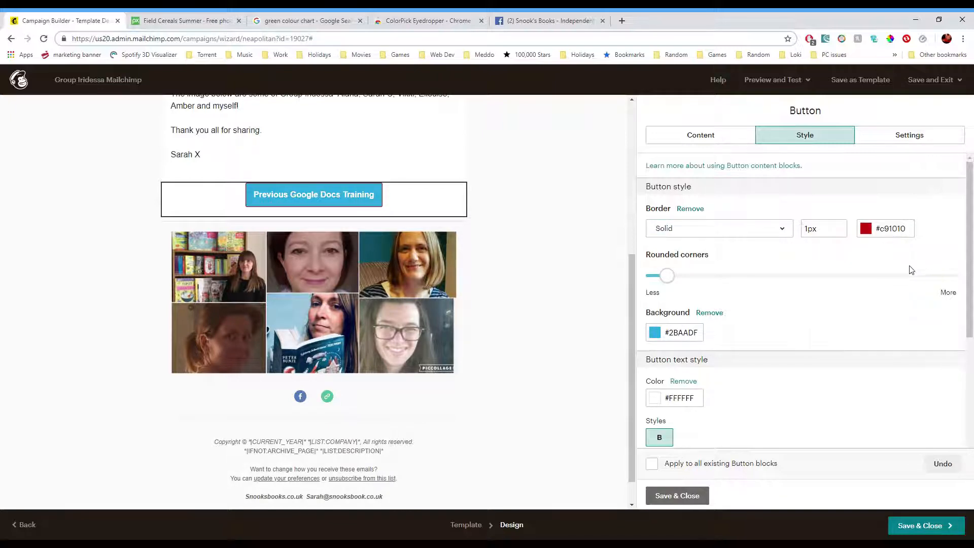
- Pick the green #50B741 from a green colour chart image with the ColorPick eyedropper
{"action": "left_click", "coordinate": [685, 333]}
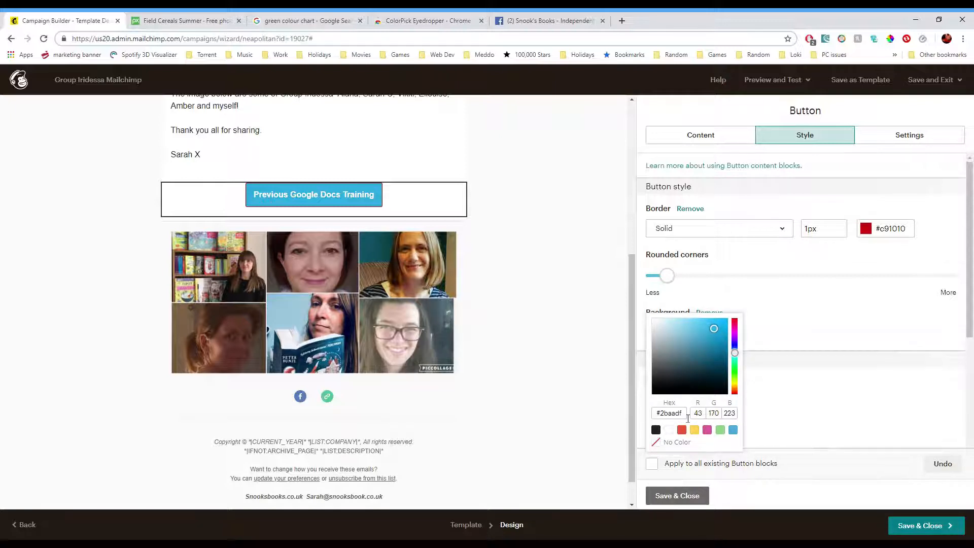
{"action": "left_click", "coordinate": [794, 330]}
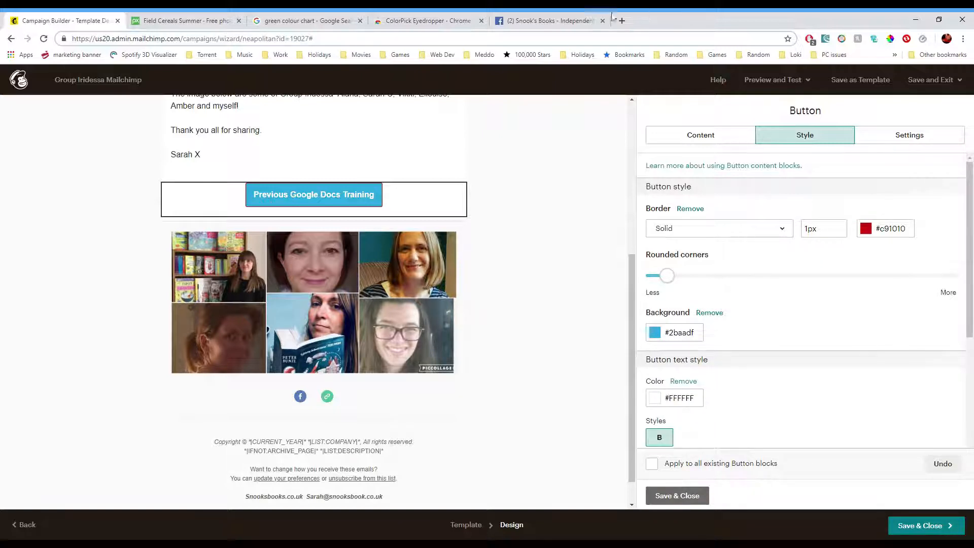
{"action": "left_click", "coordinate": [466, 20]}
{"action": "left_click", "coordinate": [304, 21]}
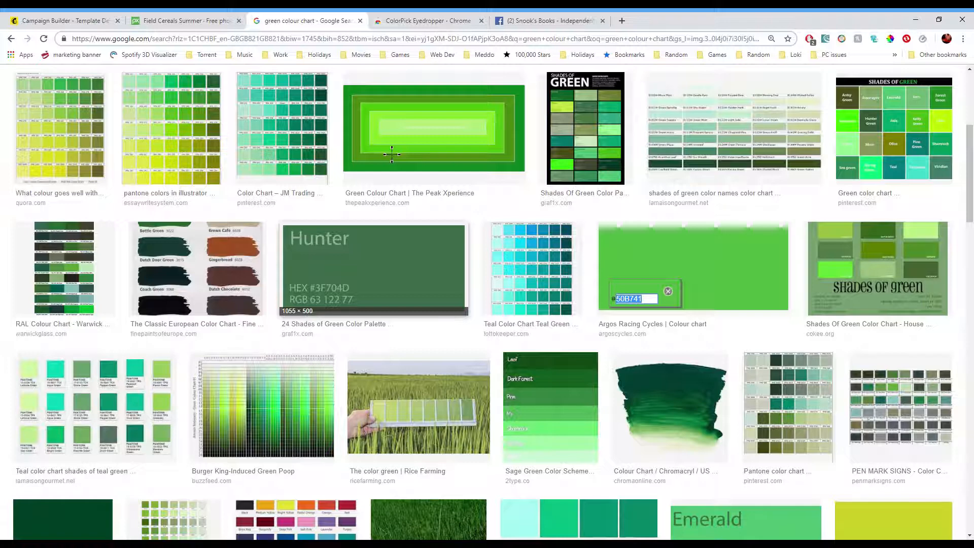
{"action": "scroll", "coordinate": [391, 155], "scroll_direction": "up", "scroll_amount": 3}
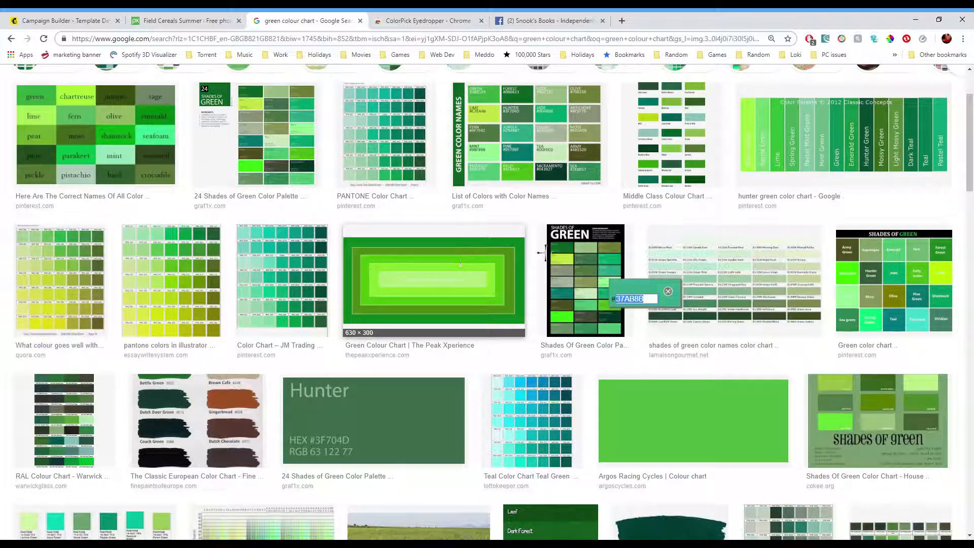
{"action": "scroll", "coordinate": [533, 263], "scroll_direction": "up", "scroll_amount": 3}
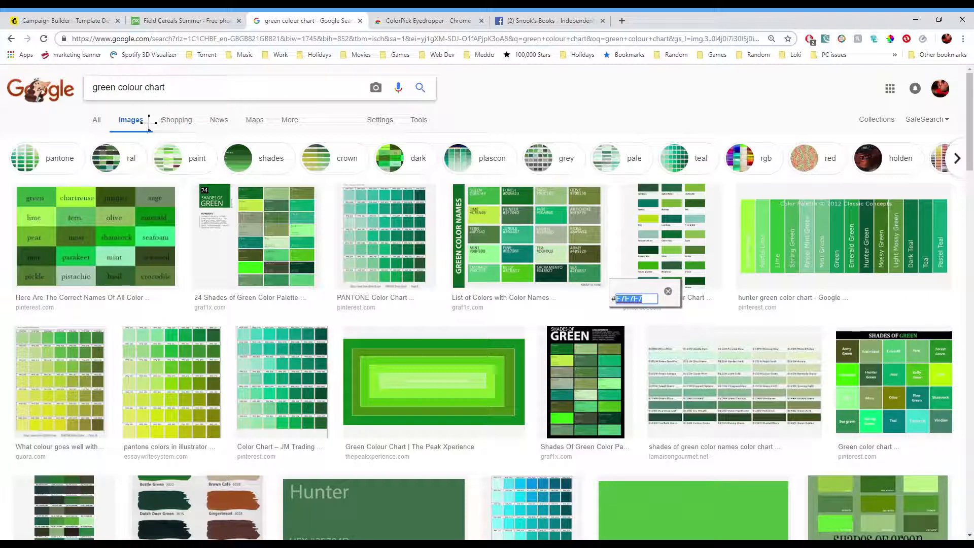
{"action": "scroll", "coordinate": [569, 277], "scroll_direction": "down", "scroll_amount": 3}
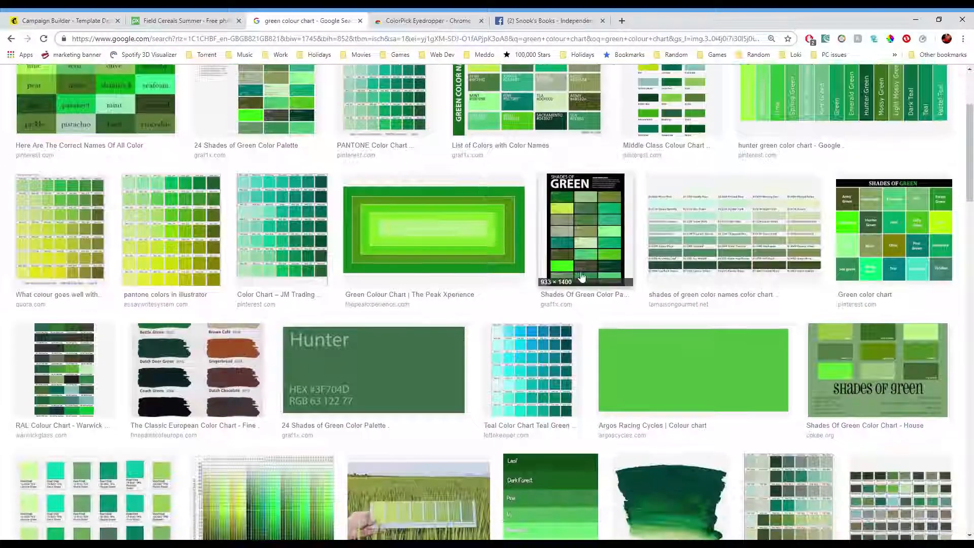
{"action": "left_click", "coordinate": [606, 276]}
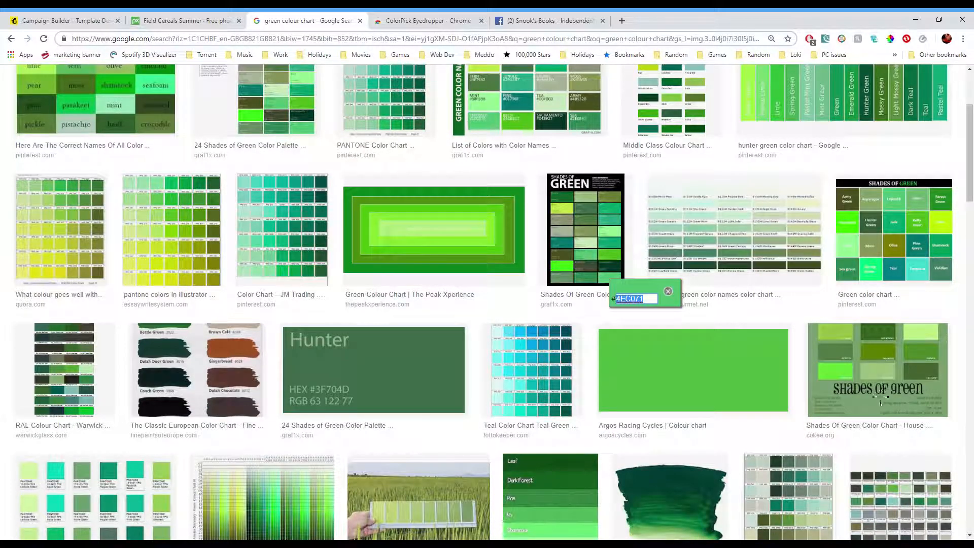
{"action": "scroll", "coordinate": [881, 399], "scroll_direction": "down", "scroll_amount": 2}
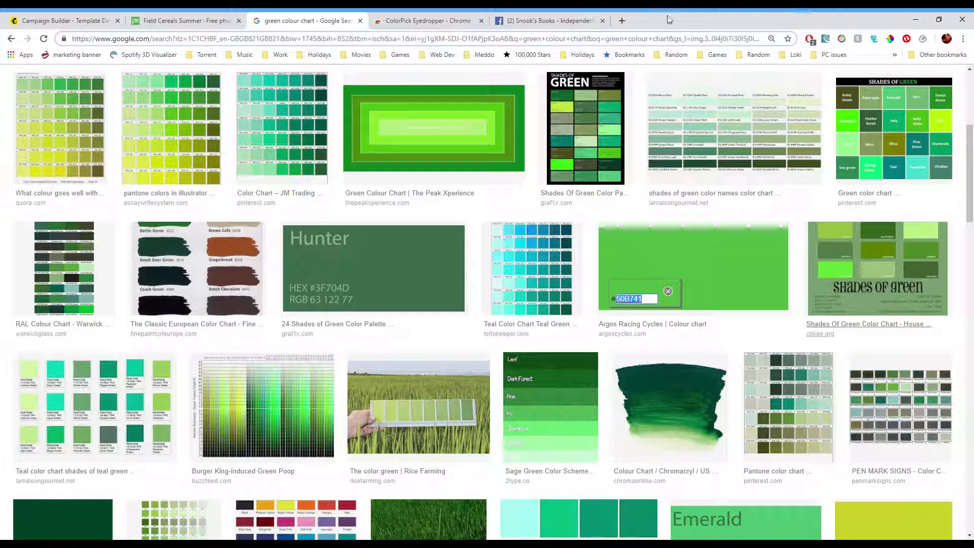
{"action": "left_click", "coordinate": [891, 40]}
{"action": "left_click", "coordinate": [667, 259]}
{"action": "left_click", "coordinate": [724, 269]}
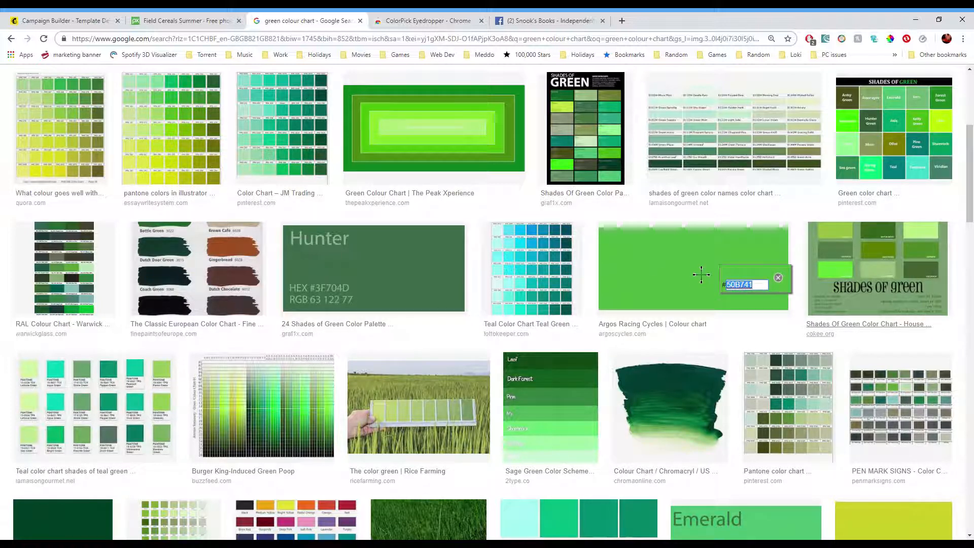
- Set the button's background colour to #50b741
{"action": "left_click", "coordinate": [54, 18]}
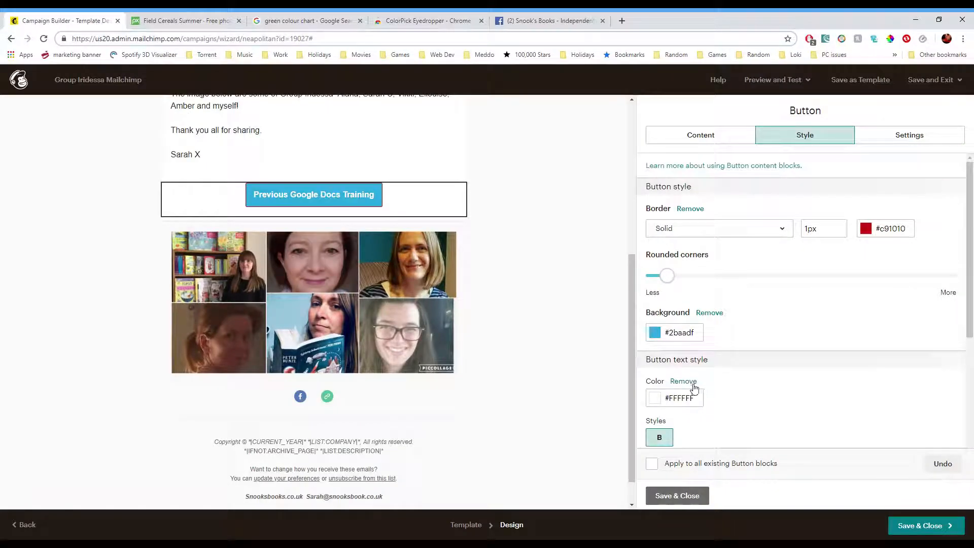
{"action": "left_click", "coordinate": [702, 337]}
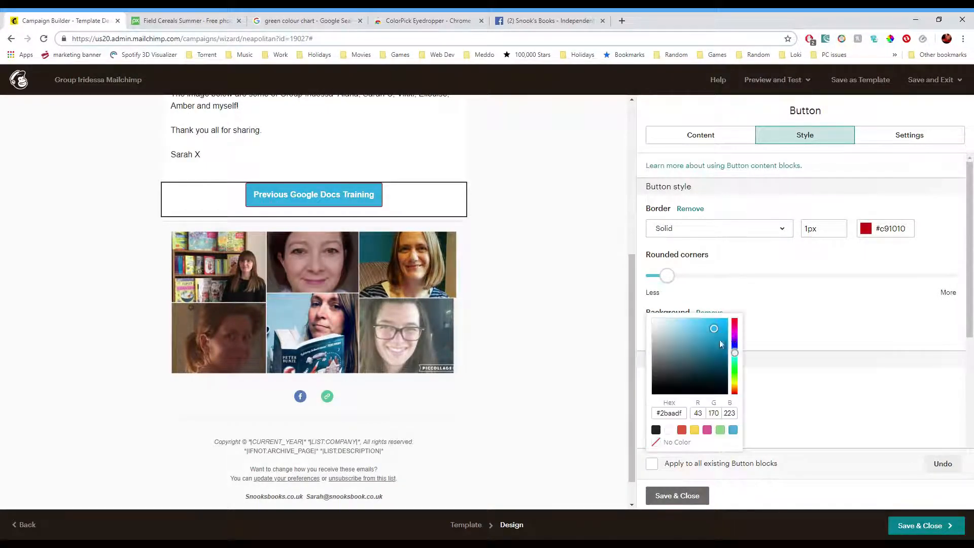
{"action": "left_click", "coordinate": [683, 403]}
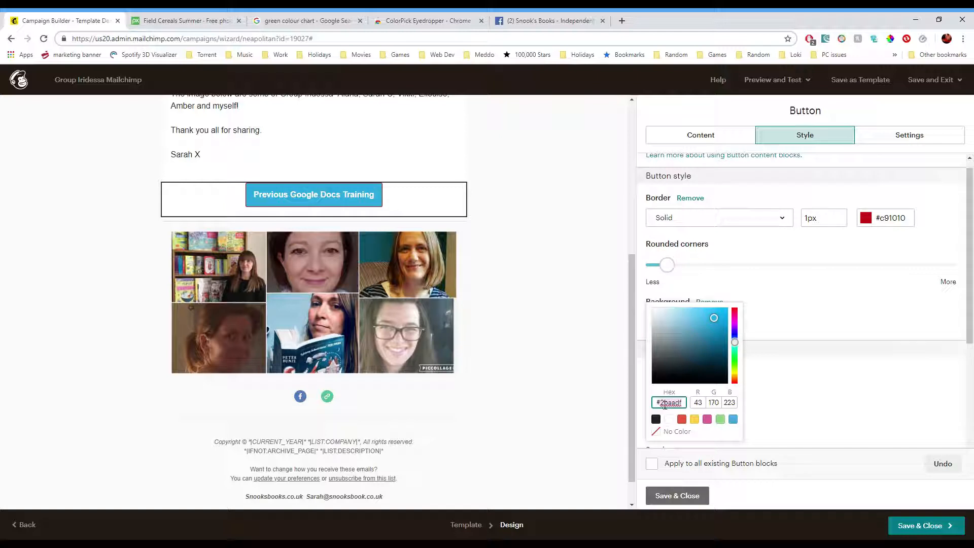
{"action": "left_click", "coordinate": [674, 404]}
{"action": "key", "text": "ctrl+a"}
{"action": "key", "text": "BackSpace"}
{"action": "type", "text": "#50b741"}
{"action": "key", "text": "Return"}
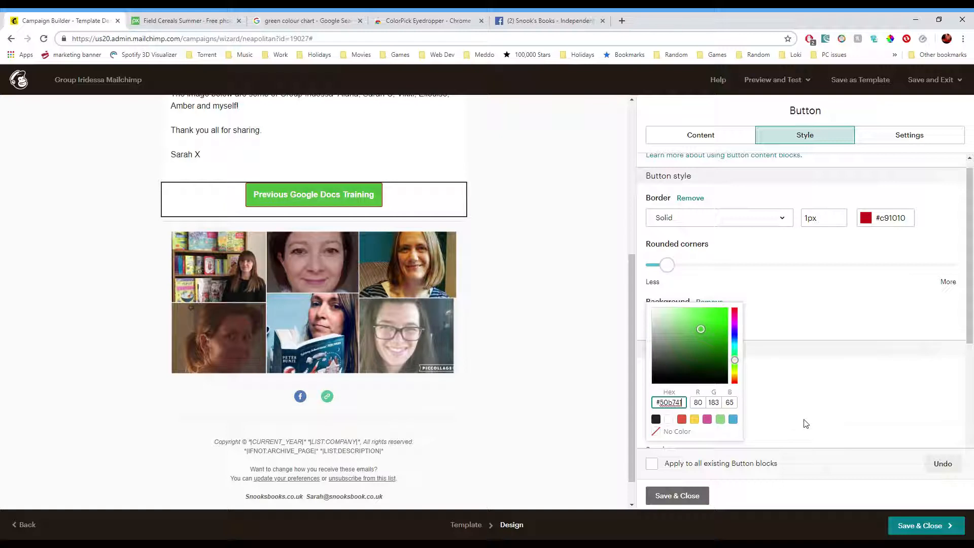
{"action": "left_click", "coordinate": [838, 395]}
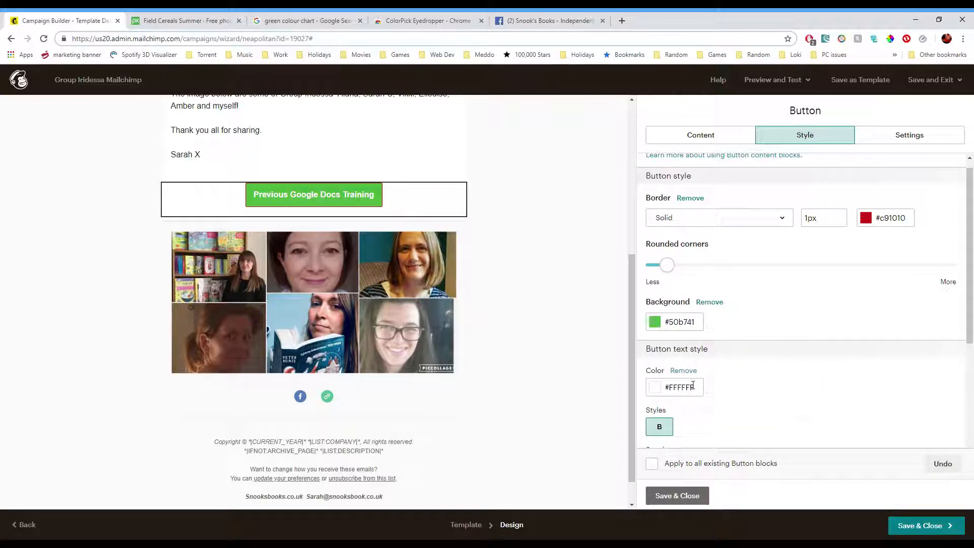
{"action": "scroll", "coordinate": [688, 393], "scroll_direction": "down", "scroll_amount": 3}
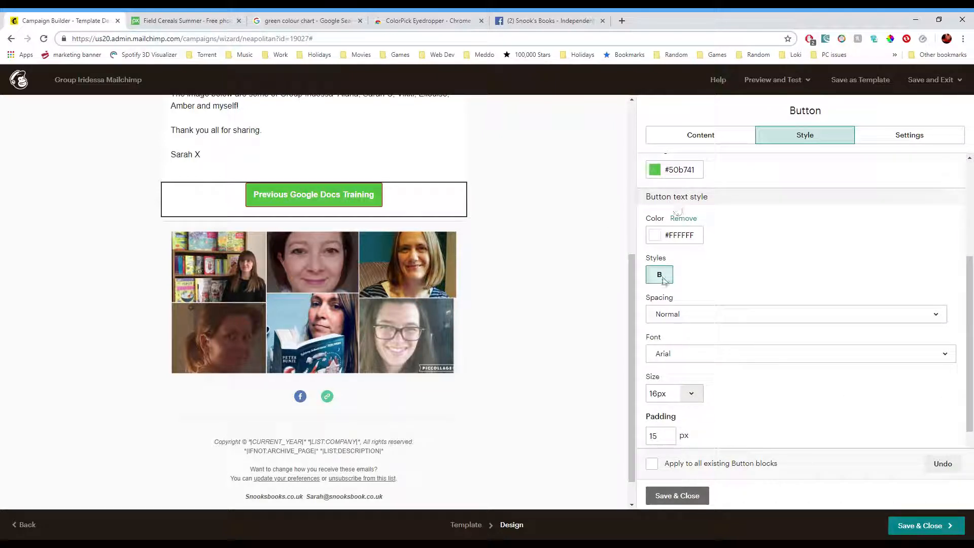
- Save and close the button block with its bold text style
{"action": "scroll", "coordinate": [751, 403], "scroll_direction": "down", "scroll_amount": 1}
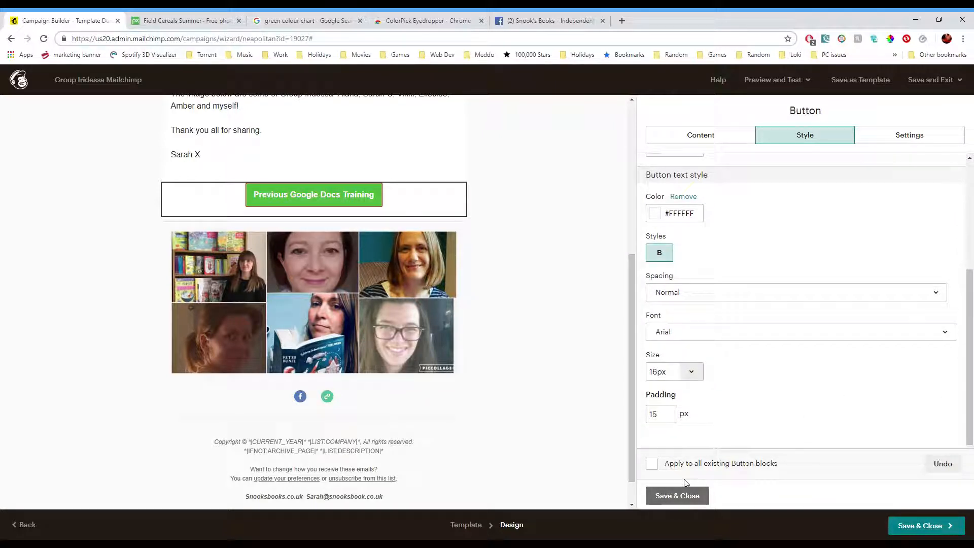
{"action": "left_click", "coordinate": [680, 495]}
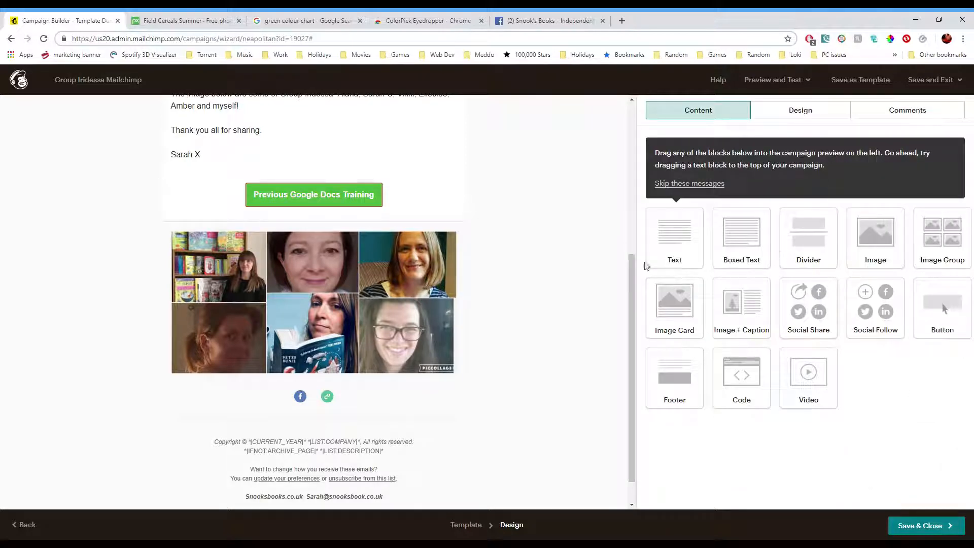
- Set the page background colour to #9c4aab in the Page design settings and leave the builder
{"action": "scroll", "coordinate": [525, 229], "scroll_direction": "up", "scroll_amount": 5}
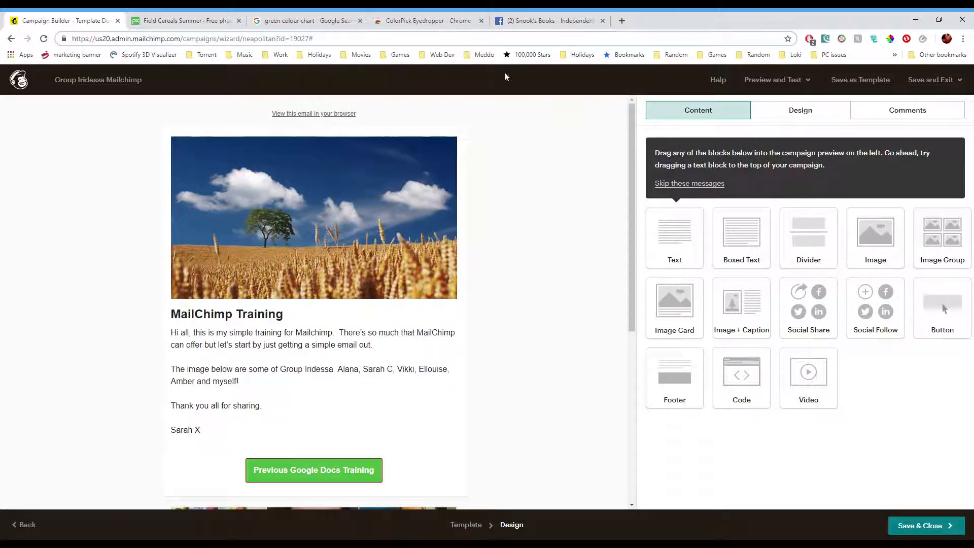
{"action": "left_click", "coordinate": [824, 116]}
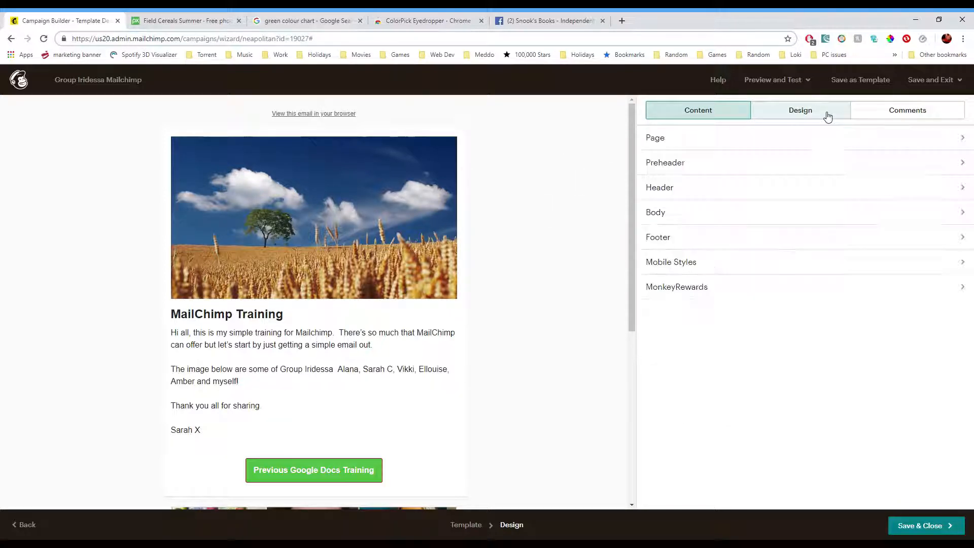
{"action": "left_click", "coordinate": [793, 137]}
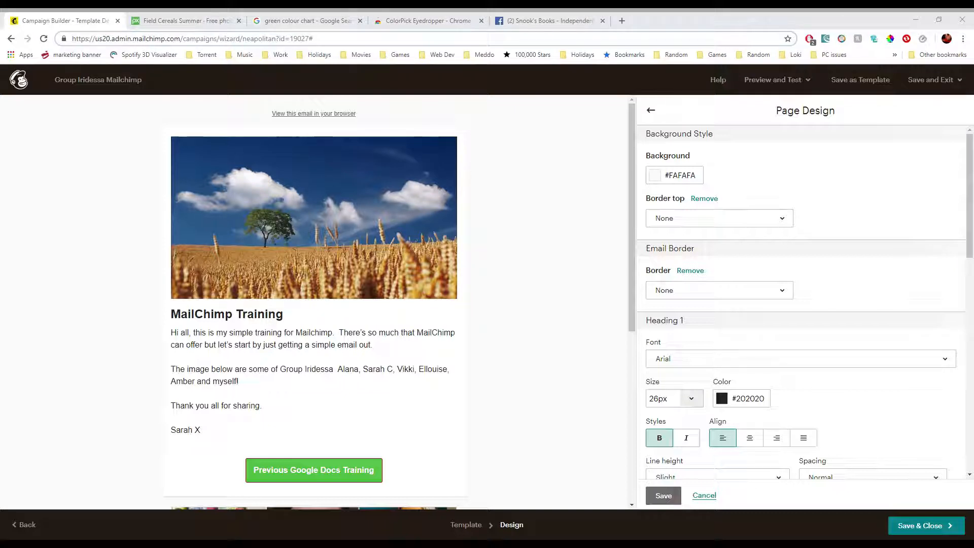
{"action": "left_click", "coordinate": [671, 175]}
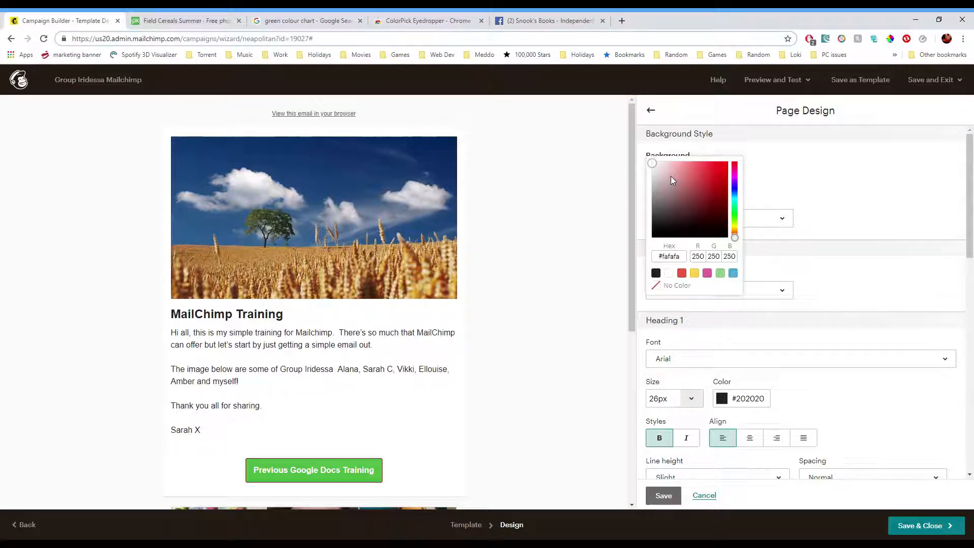
{"action": "left_click", "coordinate": [685, 256]}
{"action": "type", "text": "#9c4aab"}
{"action": "key", "text": "Return"}
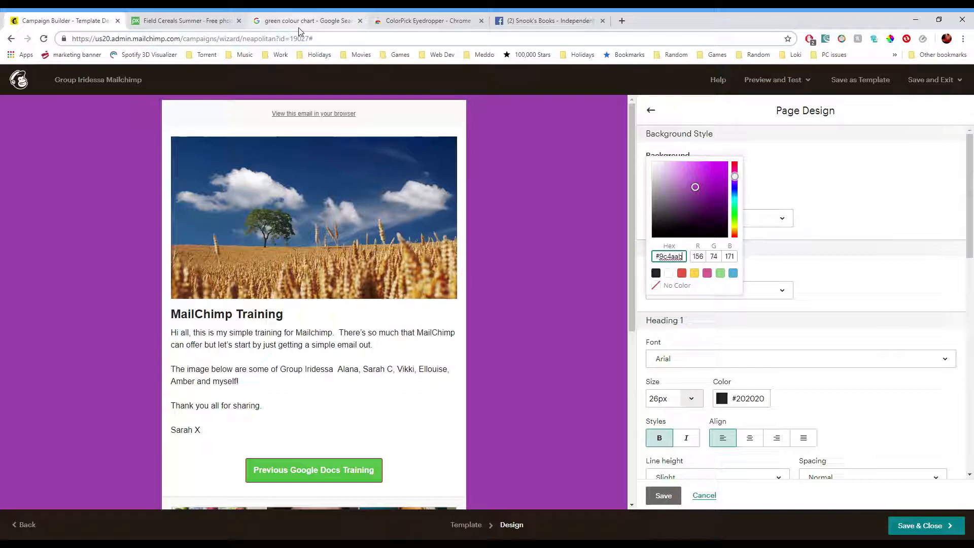
{"action": "left_click", "coordinate": [882, 181]}
{"action": "scroll", "coordinate": [550, 276], "scroll_direction": "down", "scroll_amount": 1}
{"action": "scroll", "coordinate": [554, 286], "scroll_direction": "up", "scroll_amount": 1}
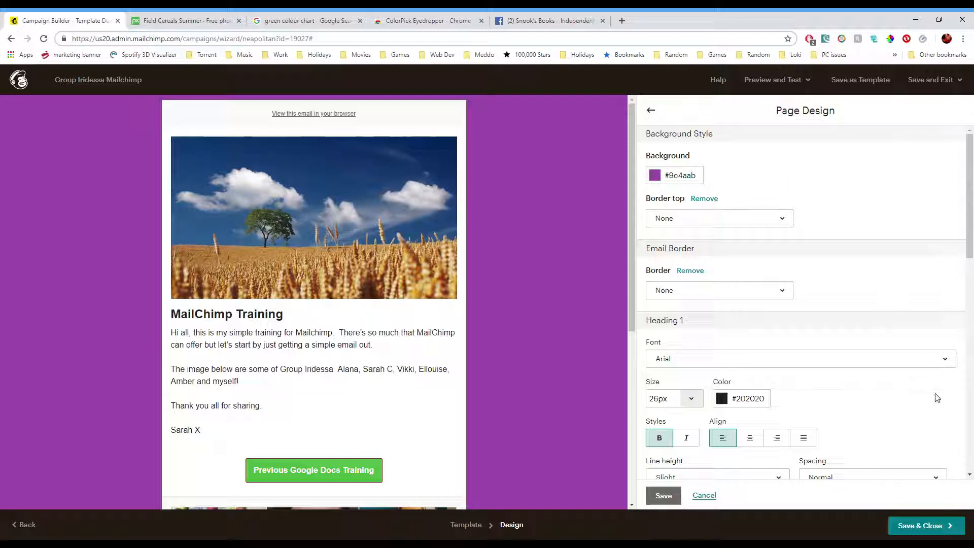
{"action": "left_click", "coordinate": [922, 525]}
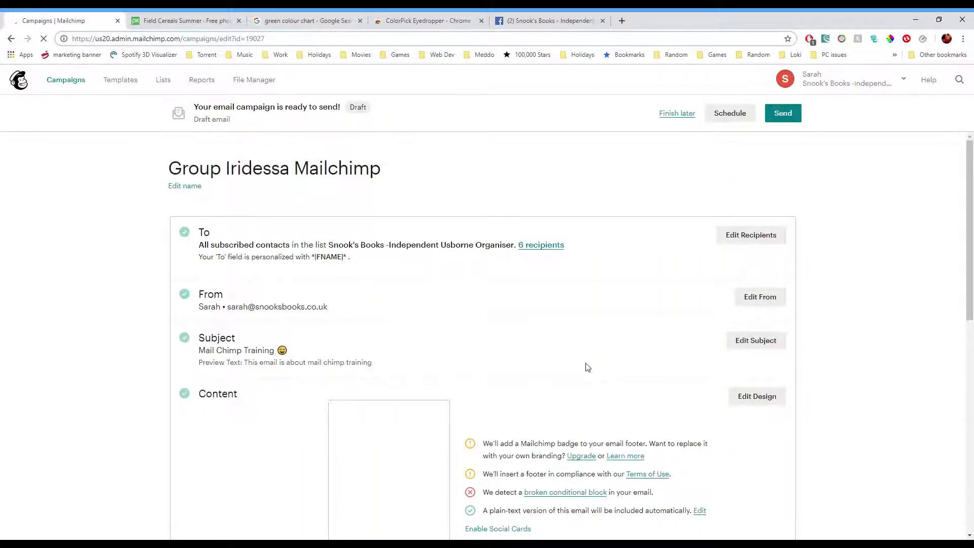
- Try to schedule the campaign's delivery date and time
{"action": "scroll", "coordinate": [588, 368], "scroll_direction": "down", "scroll_amount": 2}
{"action": "scroll", "coordinate": [208, 173], "scroll_direction": "up", "scroll_amount": 1}
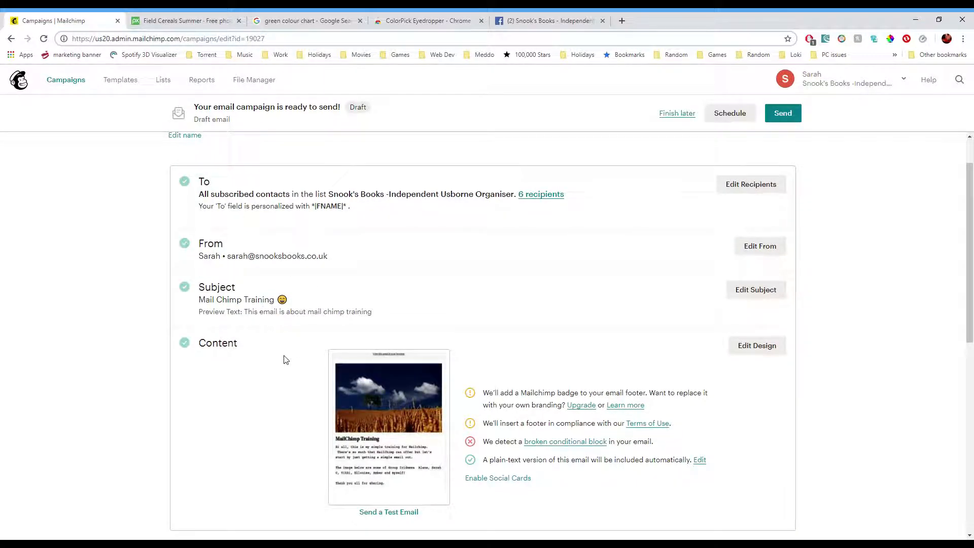
{"action": "scroll", "coordinate": [370, 348], "scroll_direction": "down", "scroll_amount": 3}
{"action": "scroll", "coordinate": [292, 367], "scroll_direction": "down", "scroll_amount": 1}
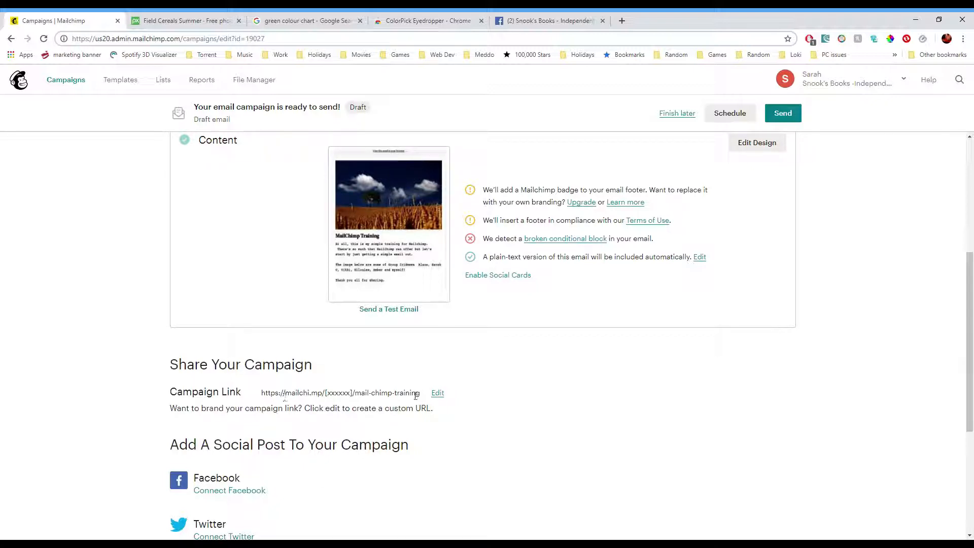
{"action": "scroll", "coordinate": [490, 426], "scroll_direction": "down", "scroll_amount": 2}
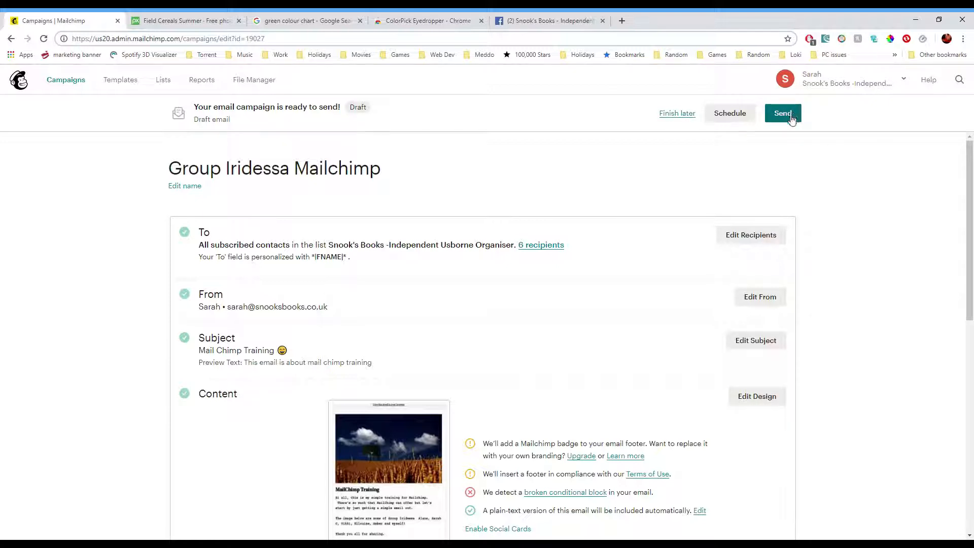
{"action": "left_click", "coordinate": [740, 115]}
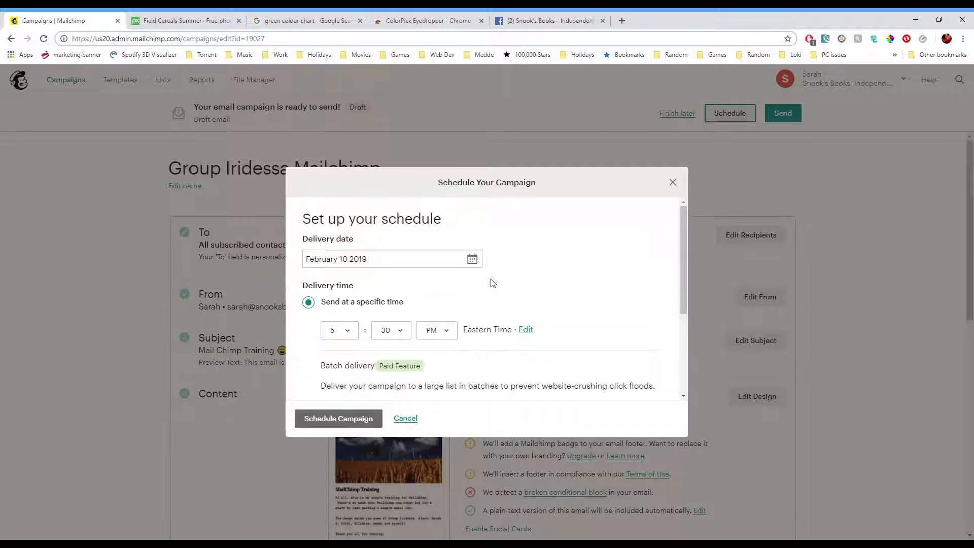
{"action": "scroll", "coordinate": [558, 279], "scroll_direction": "down", "scroll_amount": 3}
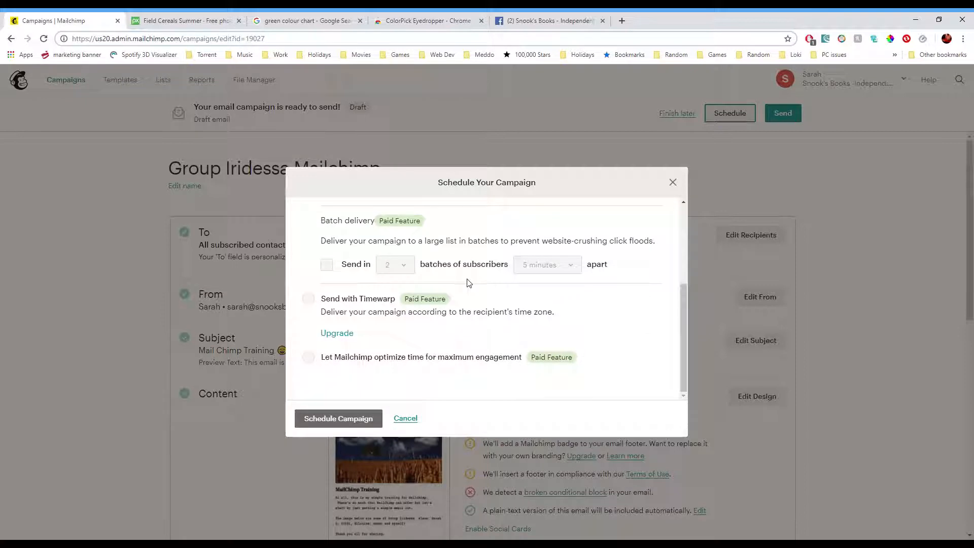
{"action": "scroll", "coordinate": [472, 345], "scroll_direction": "up", "scroll_amount": 3}
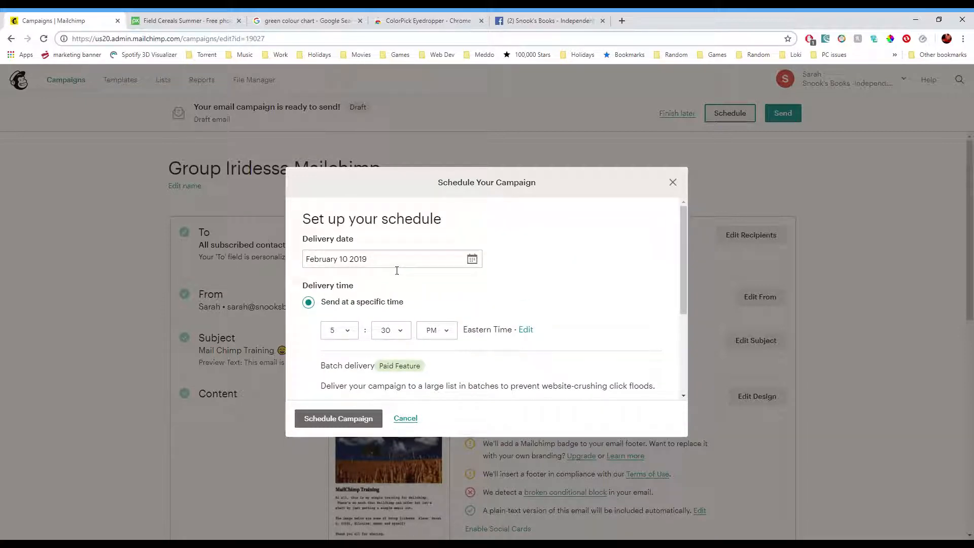
{"action": "left_click", "coordinate": [379, 259]}
{"action": "left_click", "coordinate": [335, 330]}
{"action": "left_click", "coordinate": [577, 271]}
{"action": "left_click", "coordinate": [339, 419]}
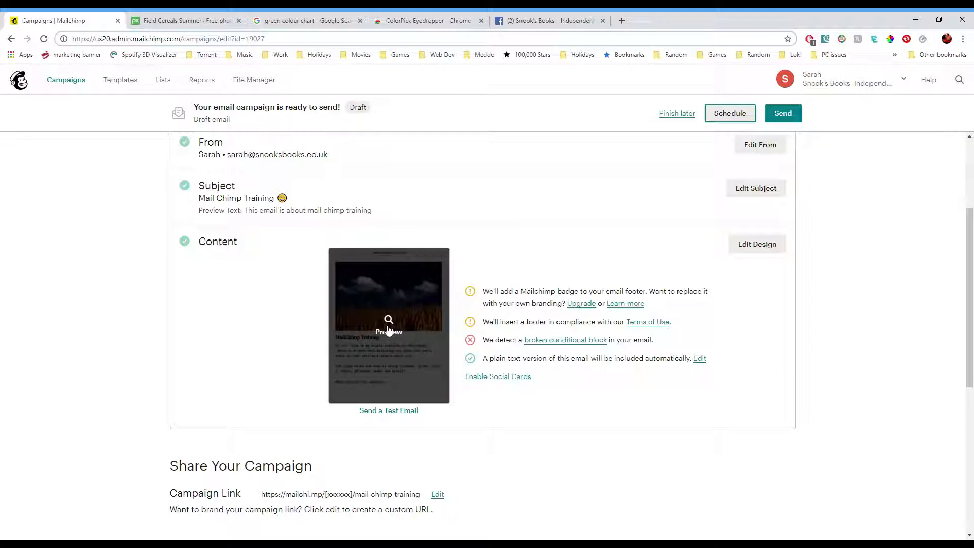
- Preview the email in desktop, mobile and inbox views, then close the preview
{"action": "left_click", "coordinate": [392, 332]}
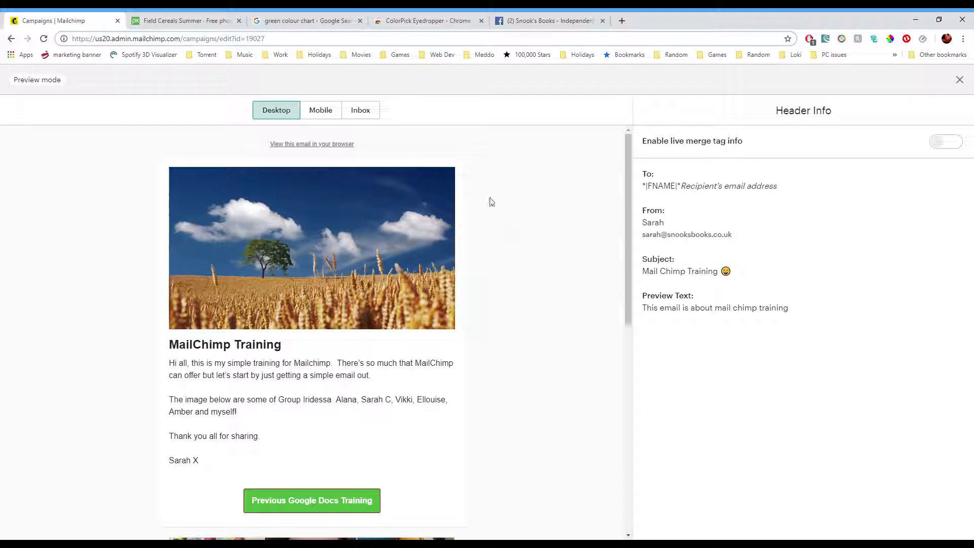
{"action": "scroll", "coordinate": [491, 203], "scroll_direction": "down", "scroll_amount": 6}
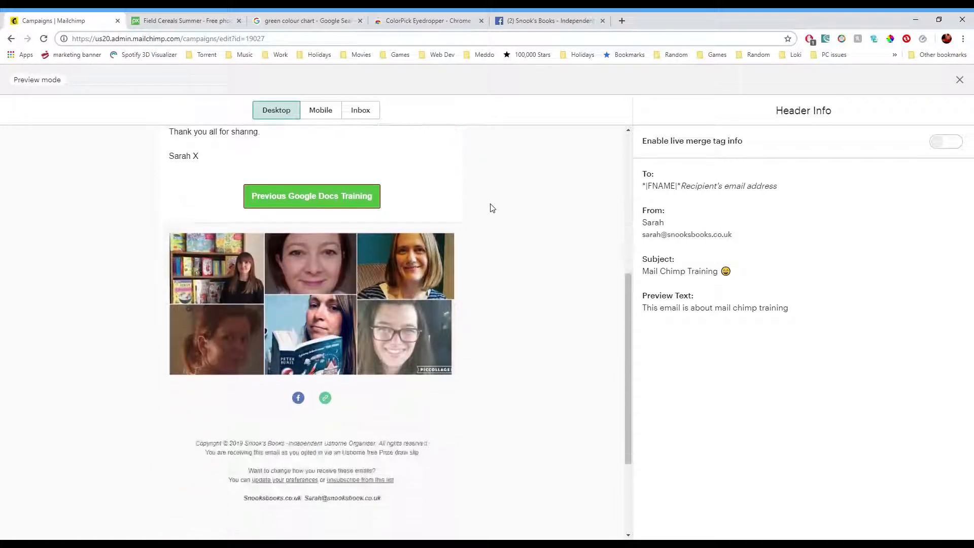
{"action": "left_click", "coordinate": [355, 110]}
{"action": "left_click", "coordinate": [274, 110]}
{"action": "left_click", "coordinate": [318, 109]}
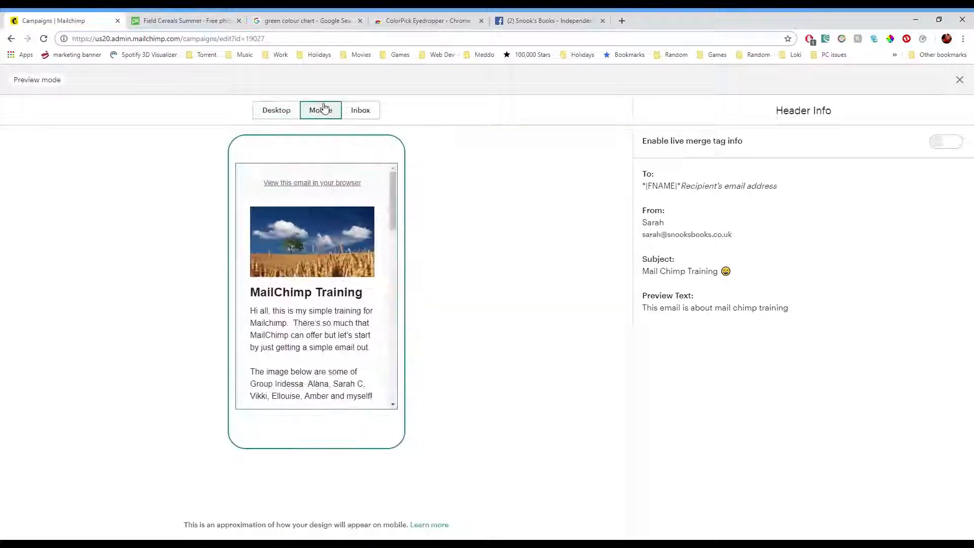
{"action": "left_click", "coordinate": [278, 110]}
{"action": "left_click", "coordinate": [319, 110]}
{"action": "left_click", "coordinate": [278, 110]}
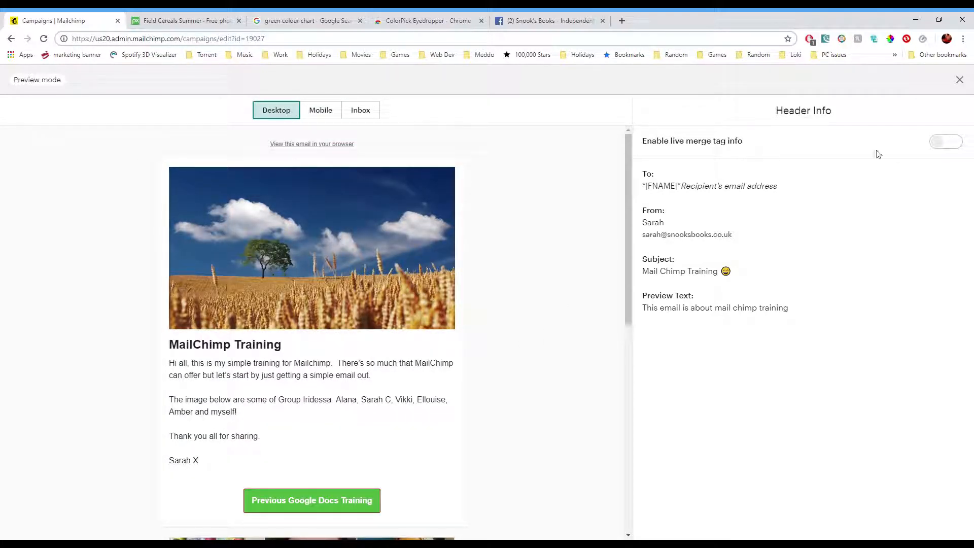
{"action": "left_click", "coordinate": [959, 80]}
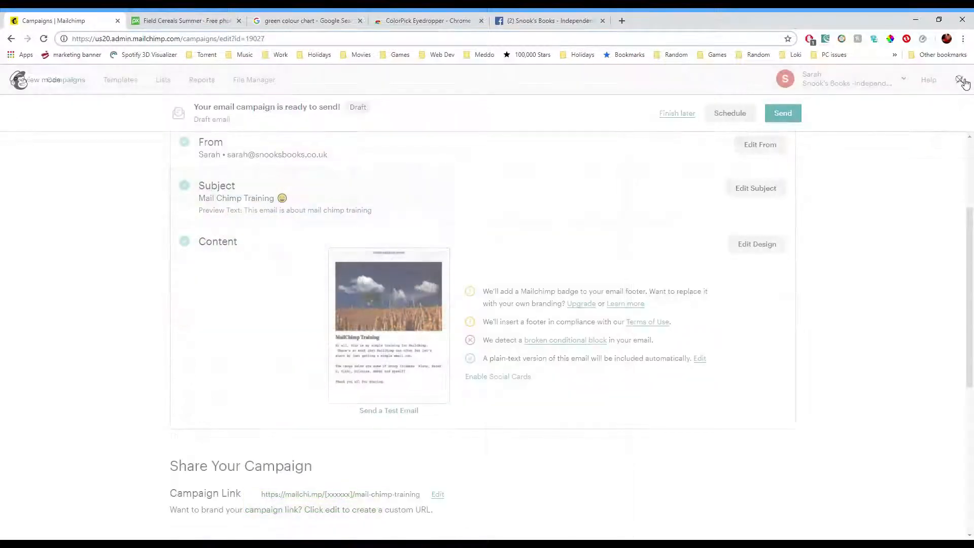
- Reopen the design, set the page background colour to #9C4AAB, save it and close the builder
{"action": "left_click", "coordinate": [757, 244]}
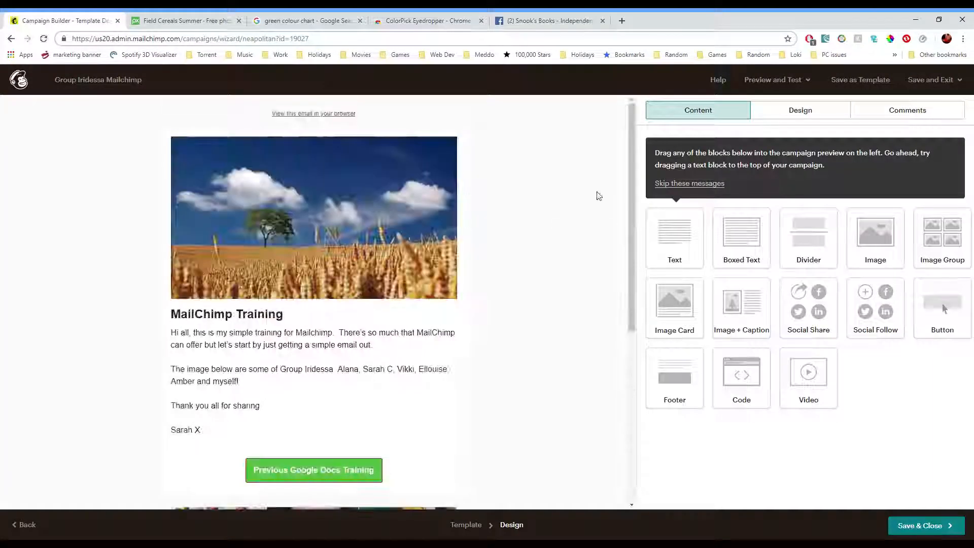
{"action": "left_click", "coordinate": [822, 114]}
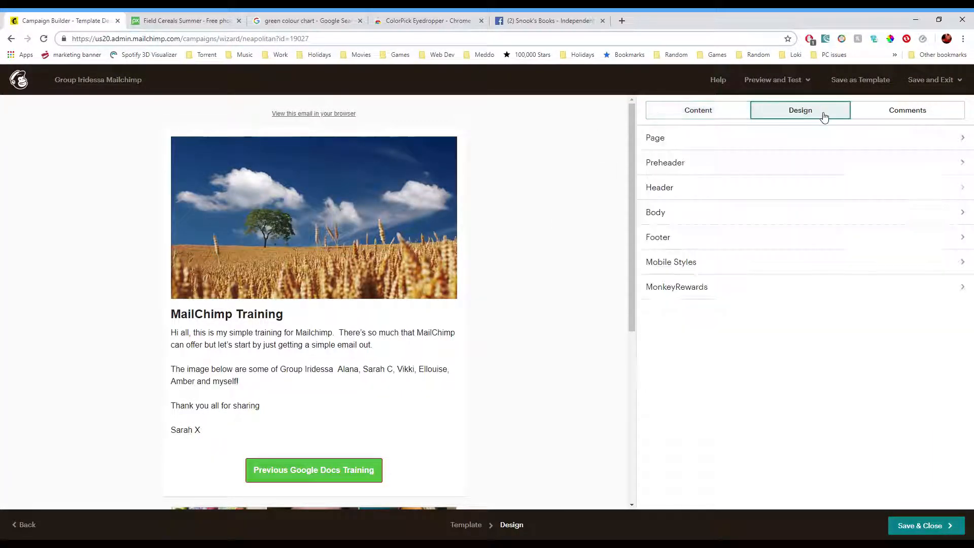
{"action": "left_click", "coordinate": [740, 138]}
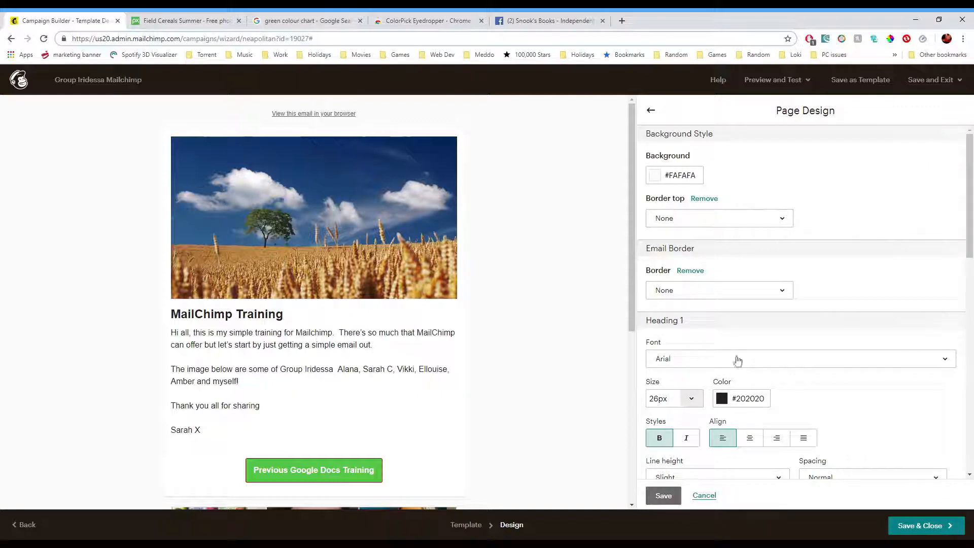
{"action": "left_click", "coordinate": [677, 177]}
{"action": "key", "text": "ctrl+a"}
{"action": "type", "text": "#9C4AAB"}
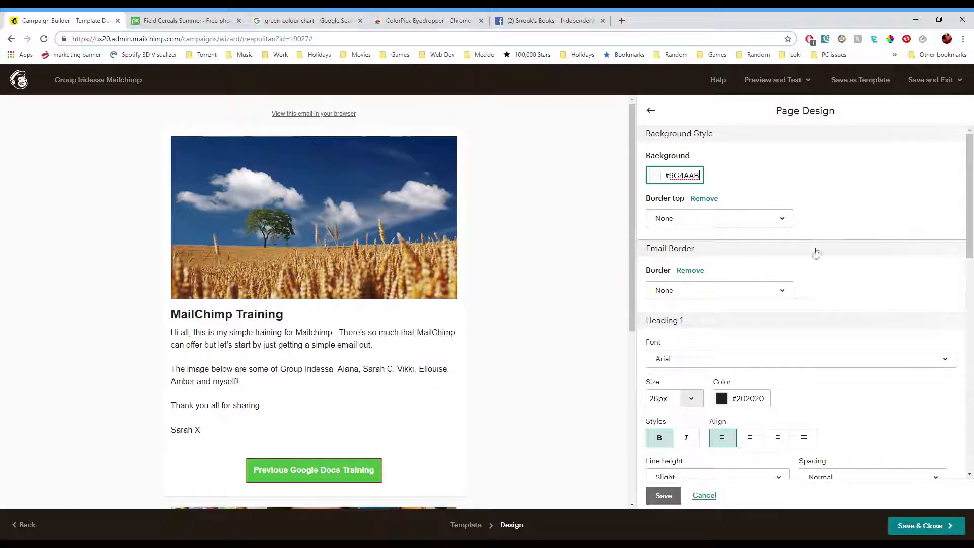
{"action": "left_click", "coordinate": [663, 496]}
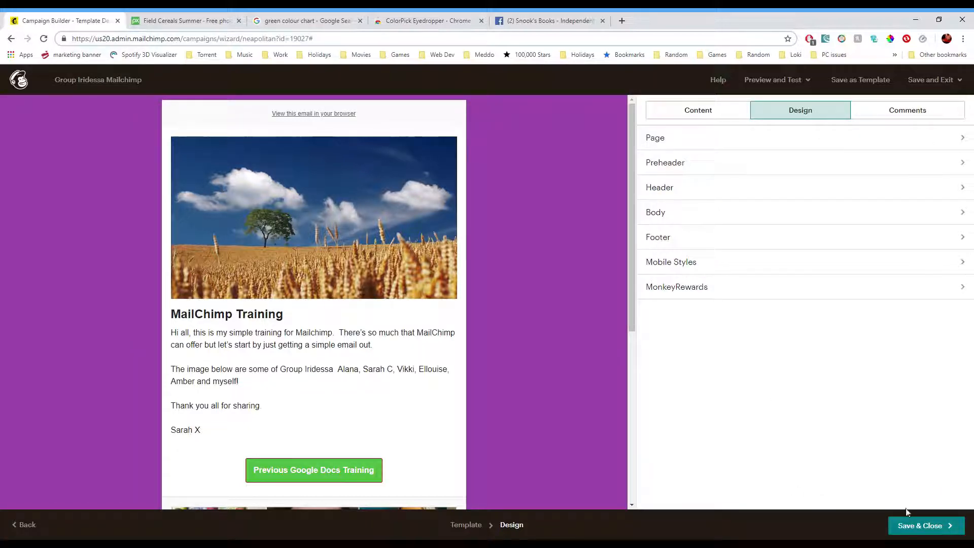
{"action": "left_click", "coordinate": [916, 526]}
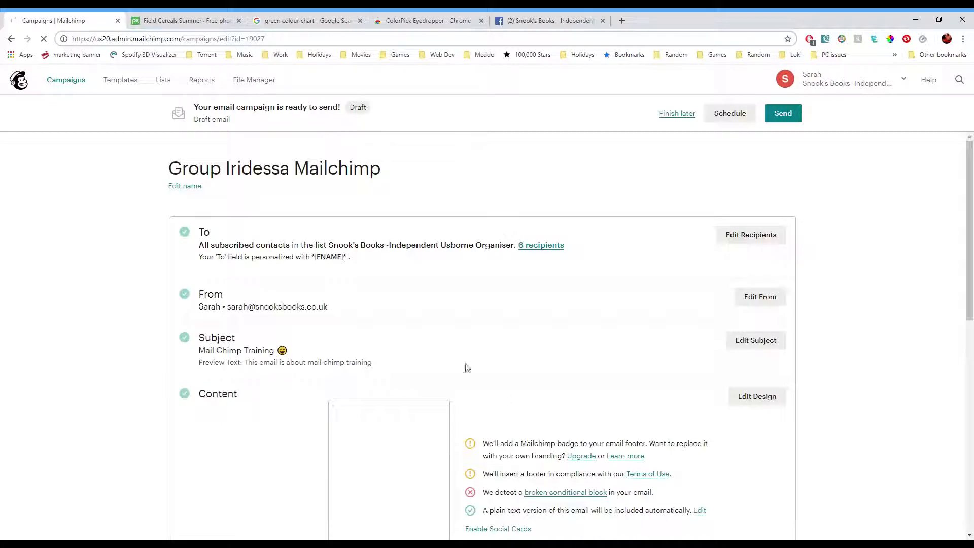
- Preview the email in desktop and mobile views, then close the preview
{"action": "left_click", "coordinate": [393, 475]}
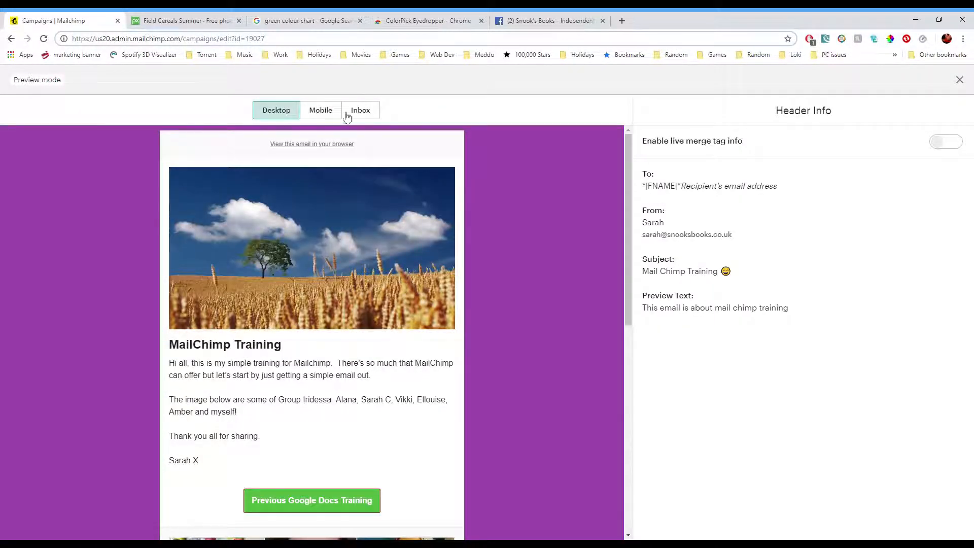
{"action": "left_click", "coordinate": [336, 113]}
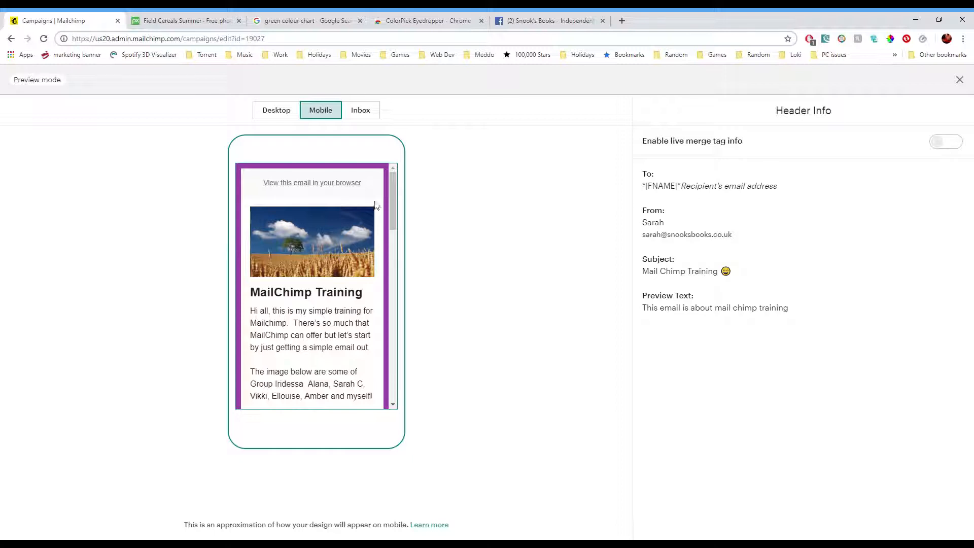
{"action": "left_click", "coordinate": [276, 110]}
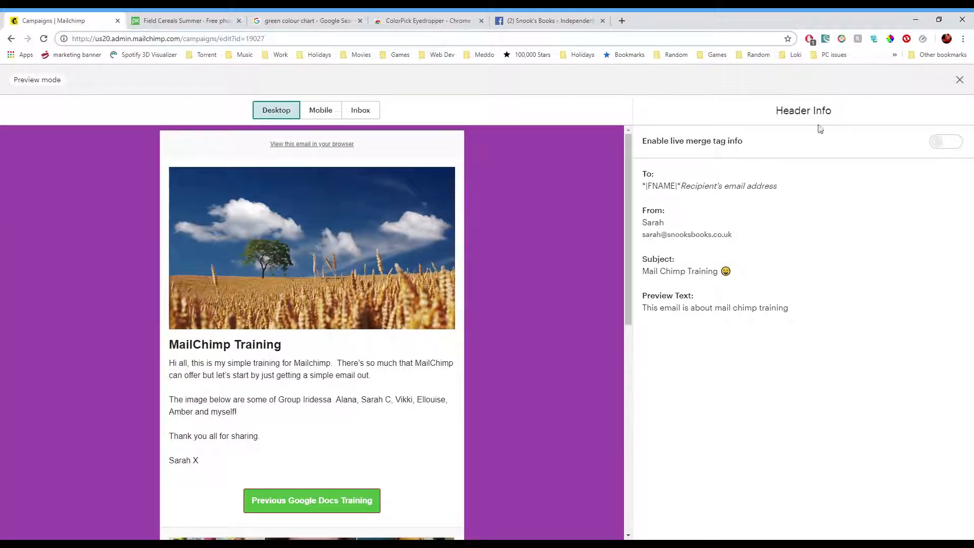
{"action": "left_click", "coordinate": [959, 80]}
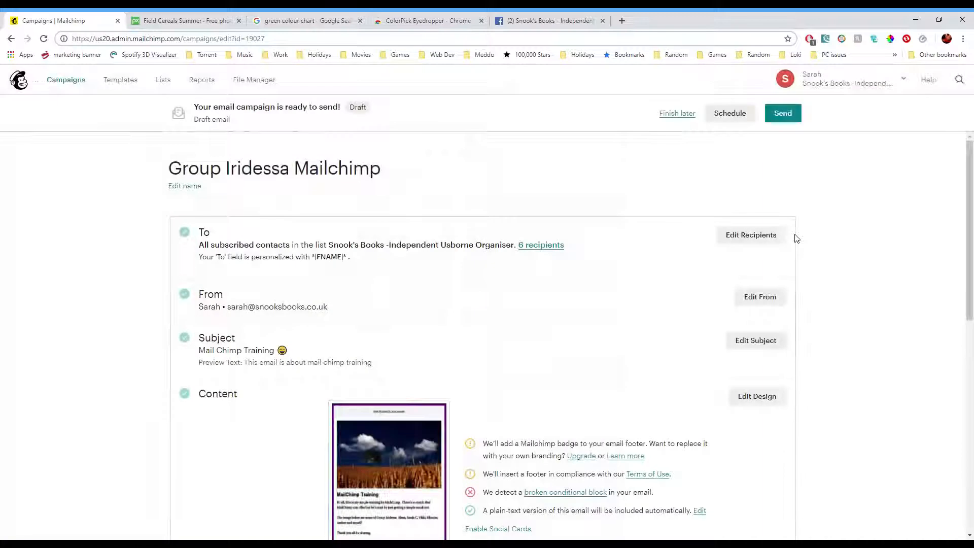
- Open the dialog to send a test email of the campaign
{"action": "scroll", "coordinate": [315, 311], "scroll_direction": "down", "scroll_amount": 6}
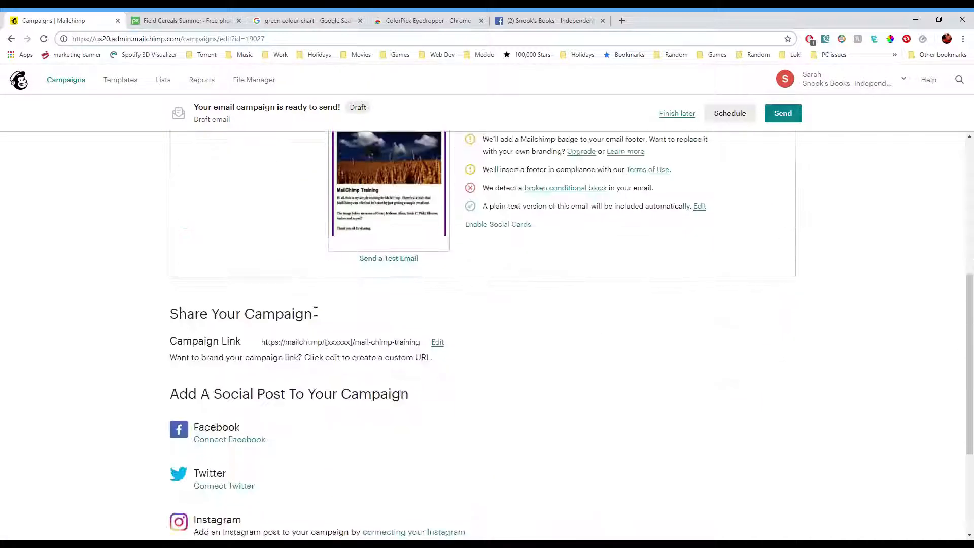
{"action": "left_click", "coordinate": [396, 259]}
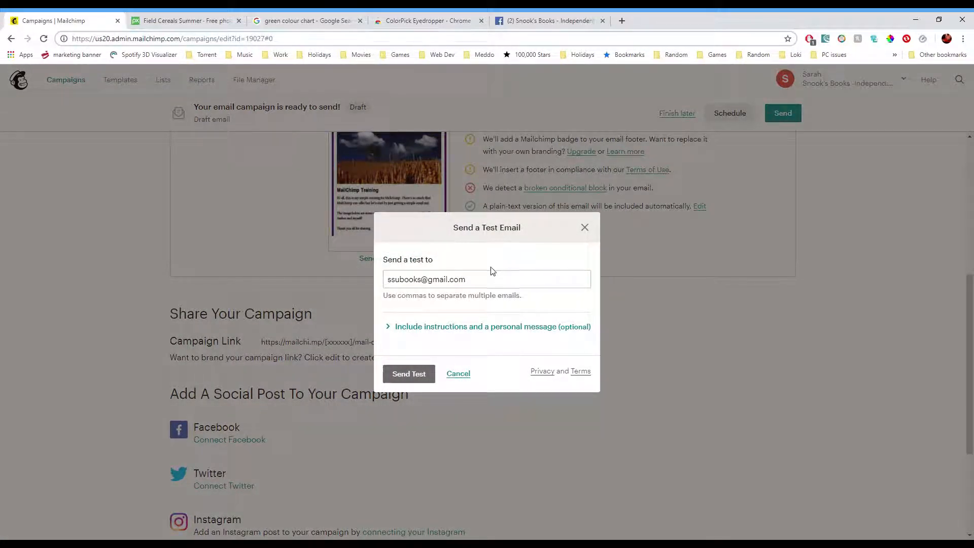